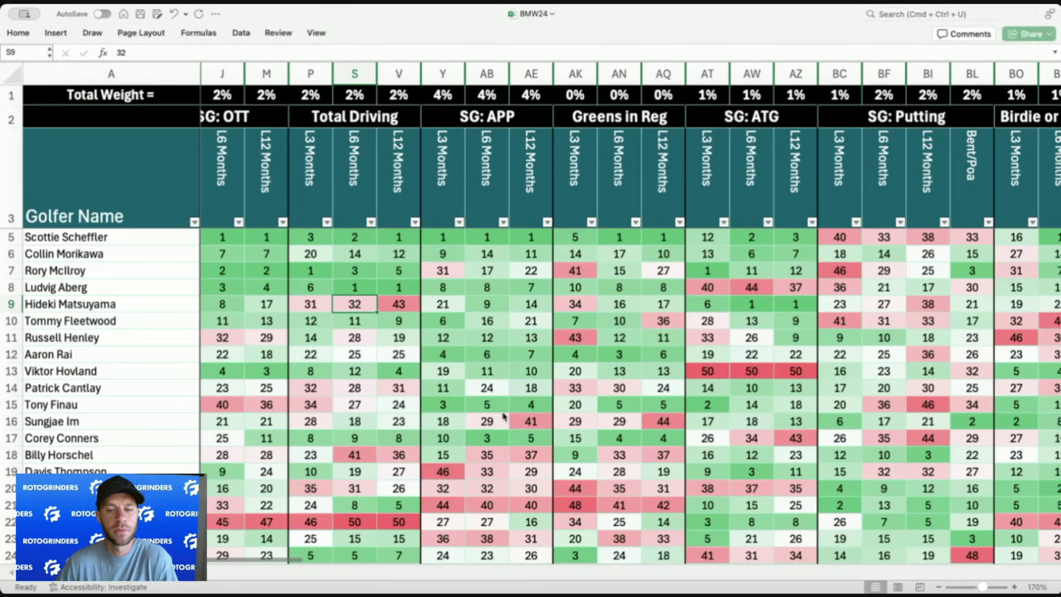
Survey the BMW24 golfer sheet from the strokes-gained stats across to the DraftKings and FanDuel columns.
{"action": "key", "text": "super+Tab"}
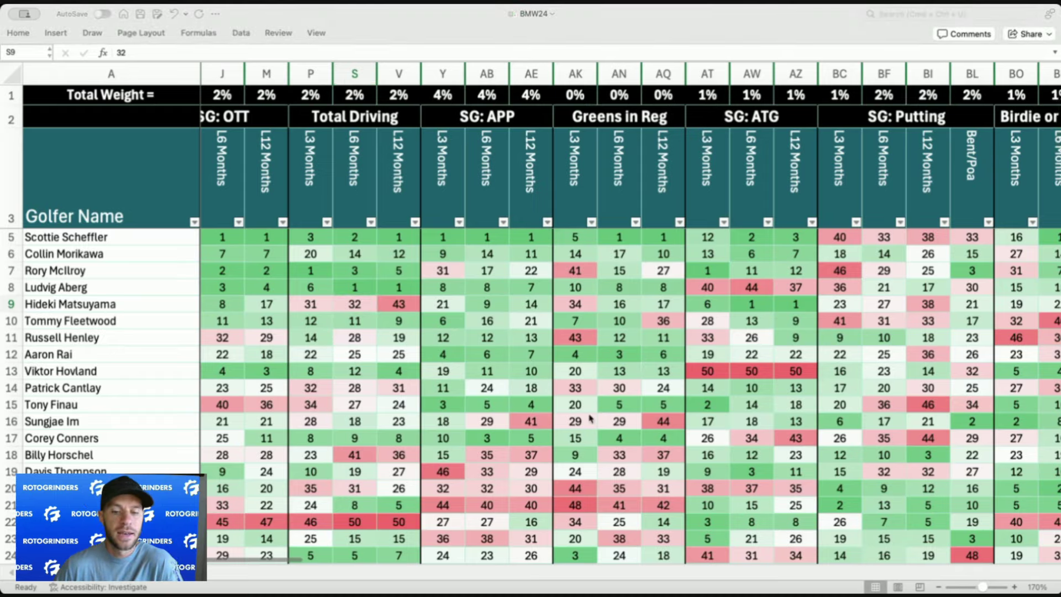
{"action": "scroll", "coordinate": [590, 419], "scroll_direction": "right", "scroll_amount": 7}
{"action": "scroll", "coordinate": [590, 418], "scroll_direction": "up", "scroll_amount": 1}
{"action": "scroll", "coordinate": [590, 419], "scroll_direction": "right", "scroll_amount": 13}
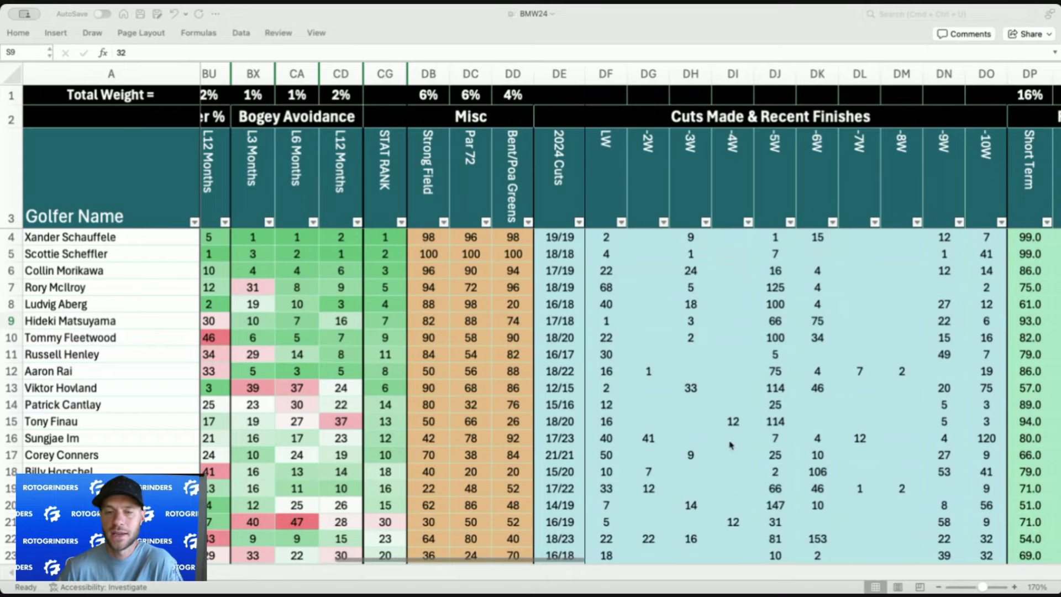
{"action": "scroll", "coordinate": [746, 446], "scroll_direction": "right", "scroll_amount": 10}
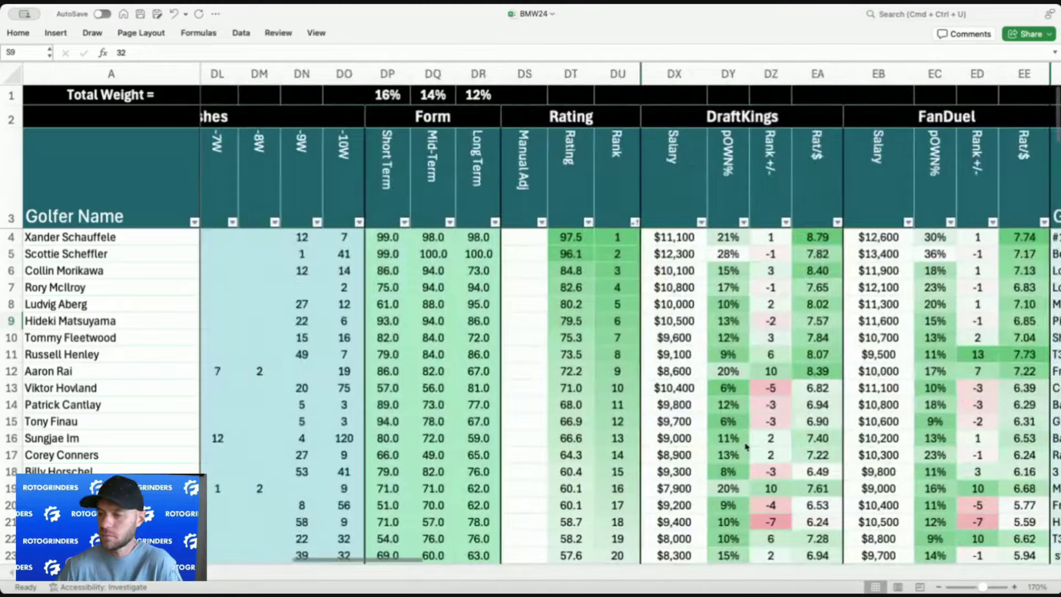
{"action": "scroll", "coordinate": [489, 310], "scroll_direction": "left", "scroll_amount": 5}
{"action": "scroll", "coordinate": [489, 310], "scroll_direction": "left", "scroll_amount": 10}
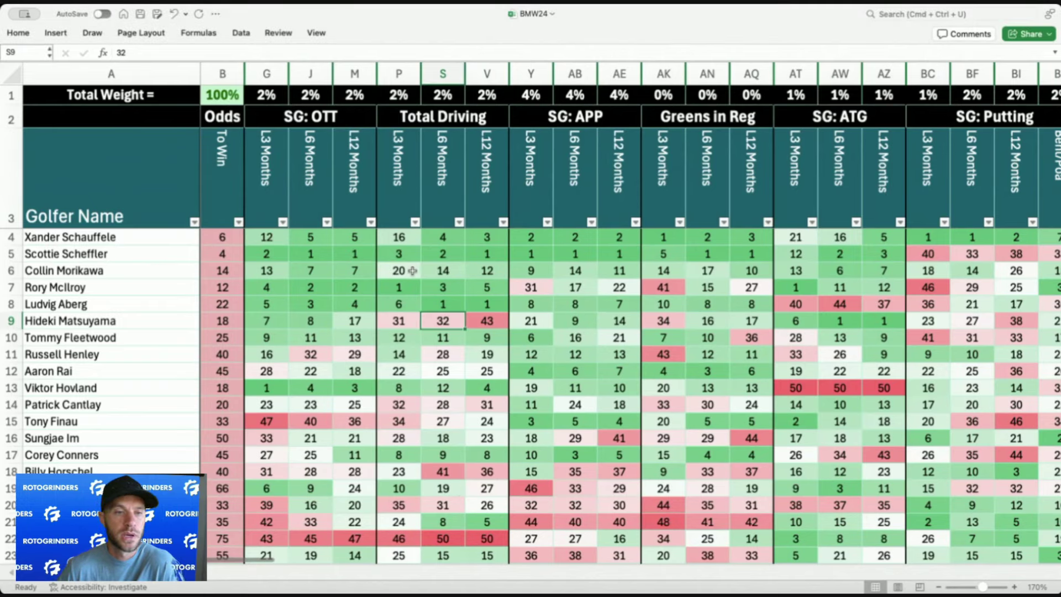
Review the Total Weight percentages for the SG: OTT, Total Driving and SG: APP columns.
{"action": "left_click", "coordinate": [352, 176]}
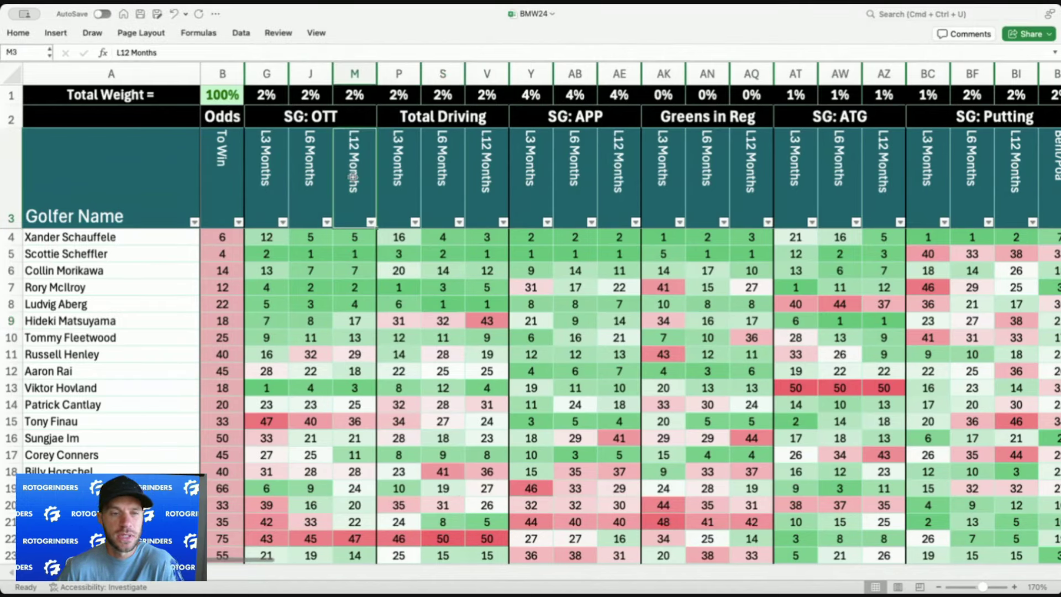
{"action": "left_click", "coordinate": [274, 95]}
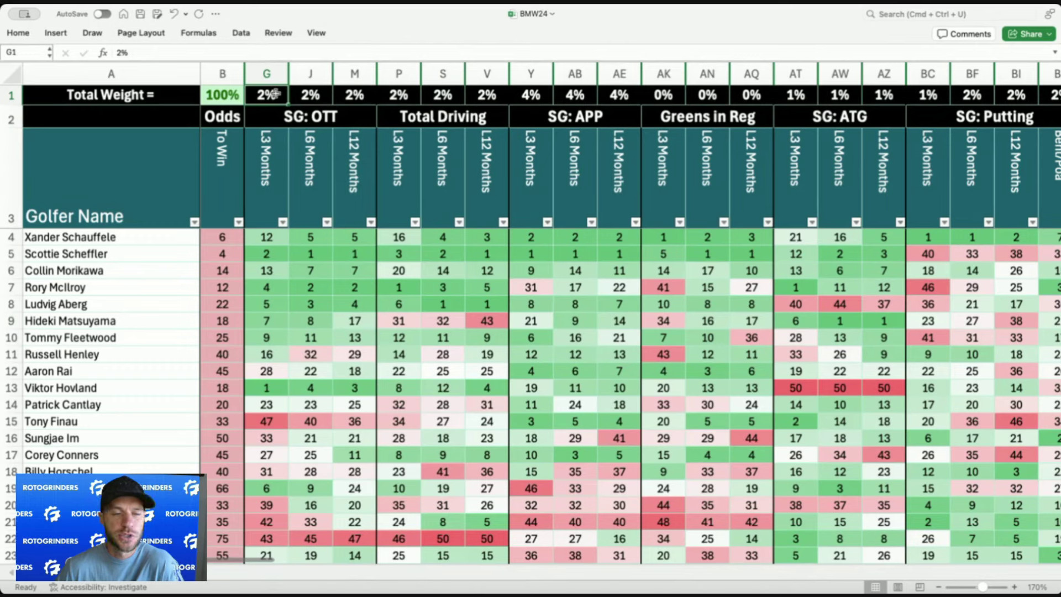
{"action": "left_click_drag", "start_coordinate": [275, 95], "coordinate": [619, 95]}
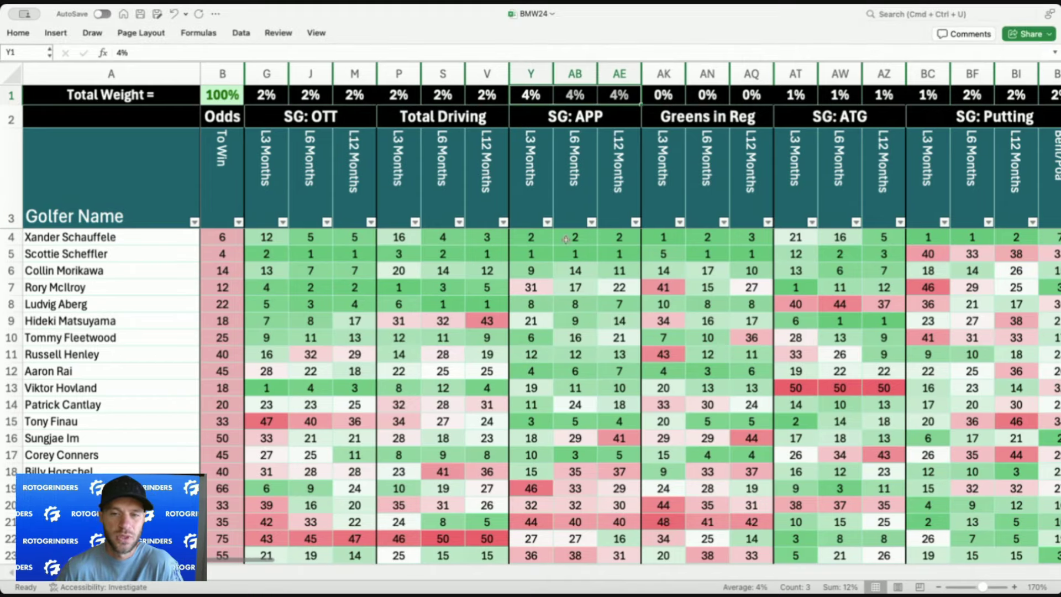
{"action": "left_click", "coordinate": [636, 150]}
{"action": "scroll", "coordinate": [635, 150], "scroll_direction": "right", "scroll_amount": 5}
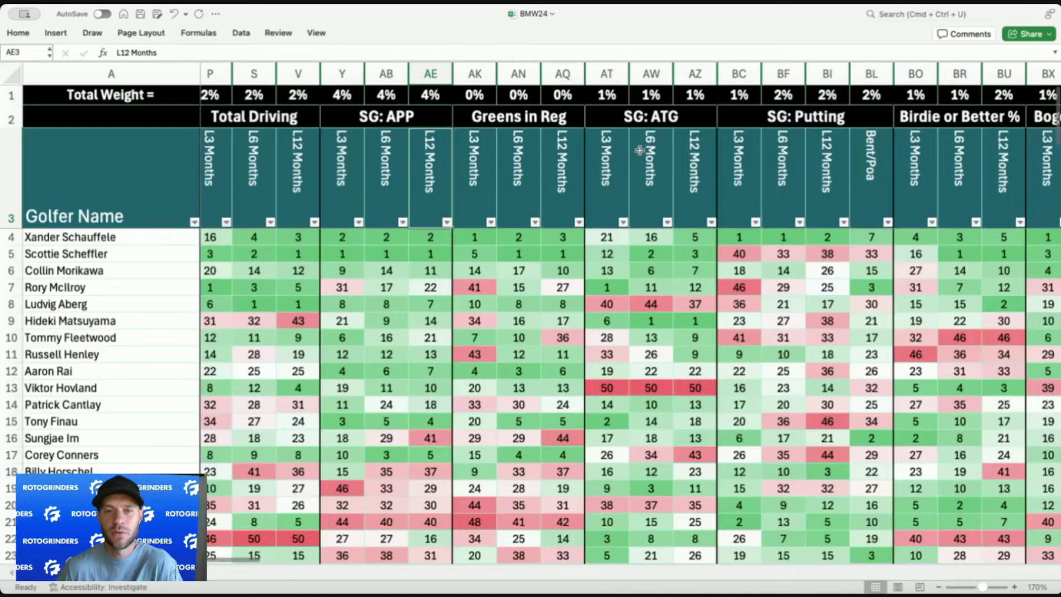
Review the weights for Greens in Reg, SG: ATG, SG: Putting, Birdie or Better % and Bogey Avoidance.
{"action": "left_click", "coordinate": [518, 95]}
{"action": "left_click", "coordinate": [616, 99]}
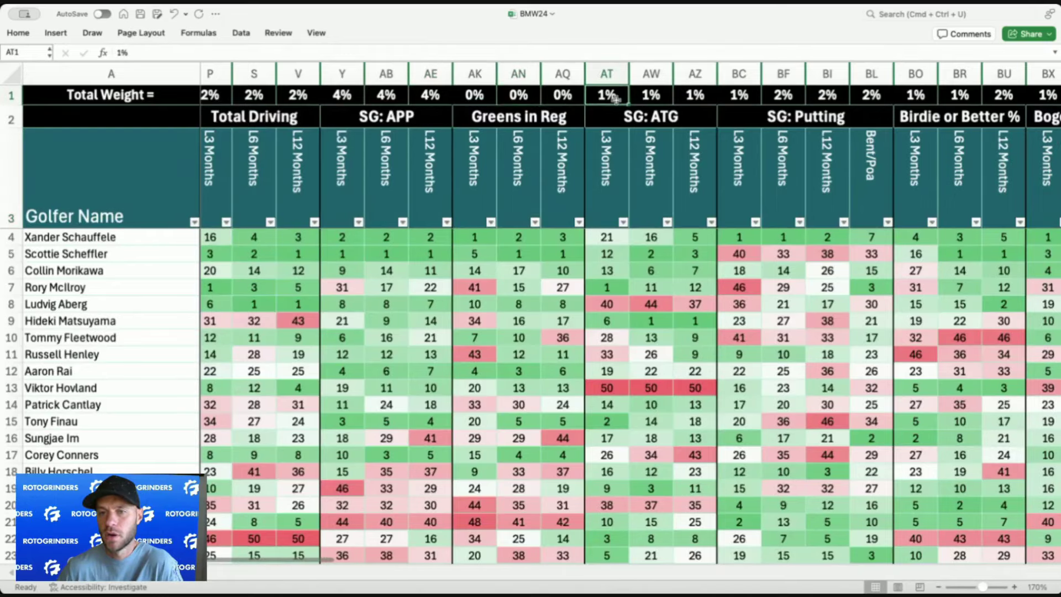
{"action": "scroll", "coordinate": [616, 100], "scroll_direction": "right", "scroll_amount": 4}
{"action": "left_click", "coordinate": [555, 95]}
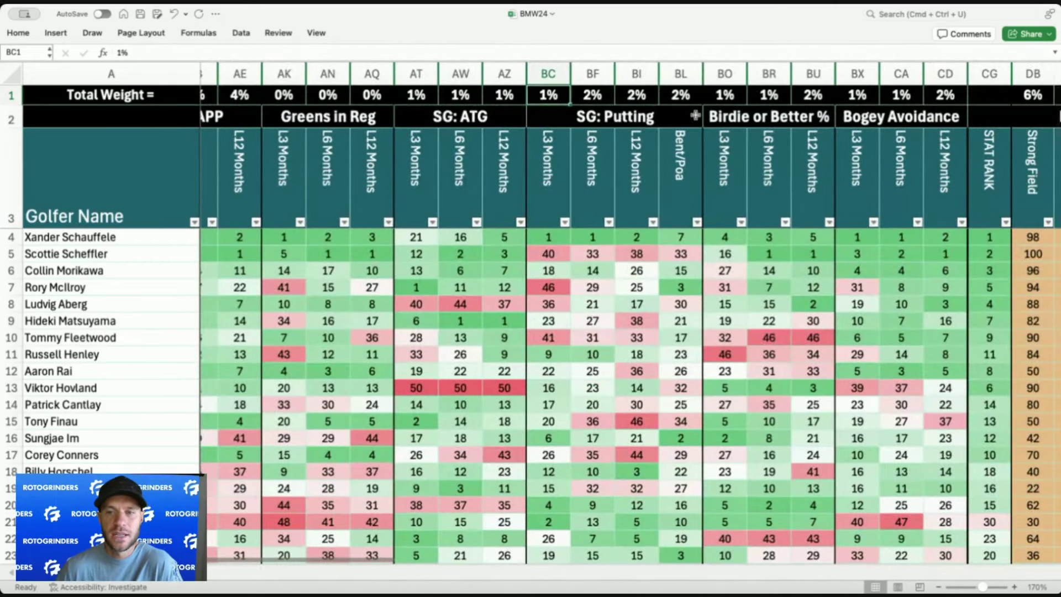
{"action": "scroll", "coordinate": [608, 98], "scroll_direction": "right", "scroll_amount": 3}
{"action": "left_click", "coordinate": [657, 97]}
{"action": "scroll", "coordinate": [660, 100], "scroll_direction": "right", "scroll_amount": 3}
{"action": "scroll", "coordinate": [661, 101], "scroll_direction": "right", "scroll_amount": 1}
{"action": "left_click", "coordinate": [653, 94]}
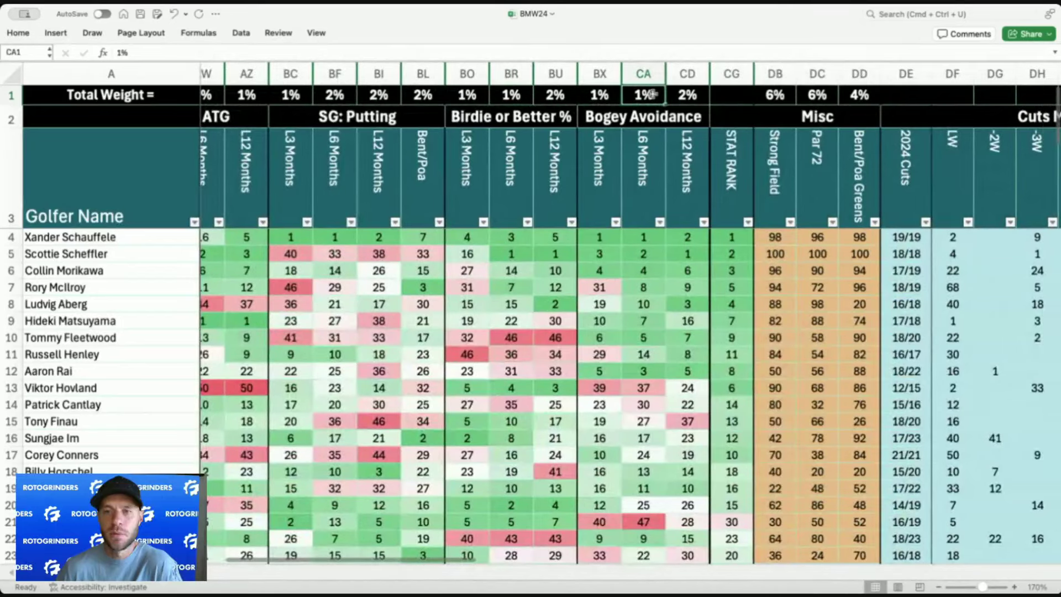
Check the Misc weights and sort the golfers by Strong Field from highest to lowest.
{"action": "scroll", "coordinate": [652, 95], "scroll_direction": "right", "scroll_amount": 3}
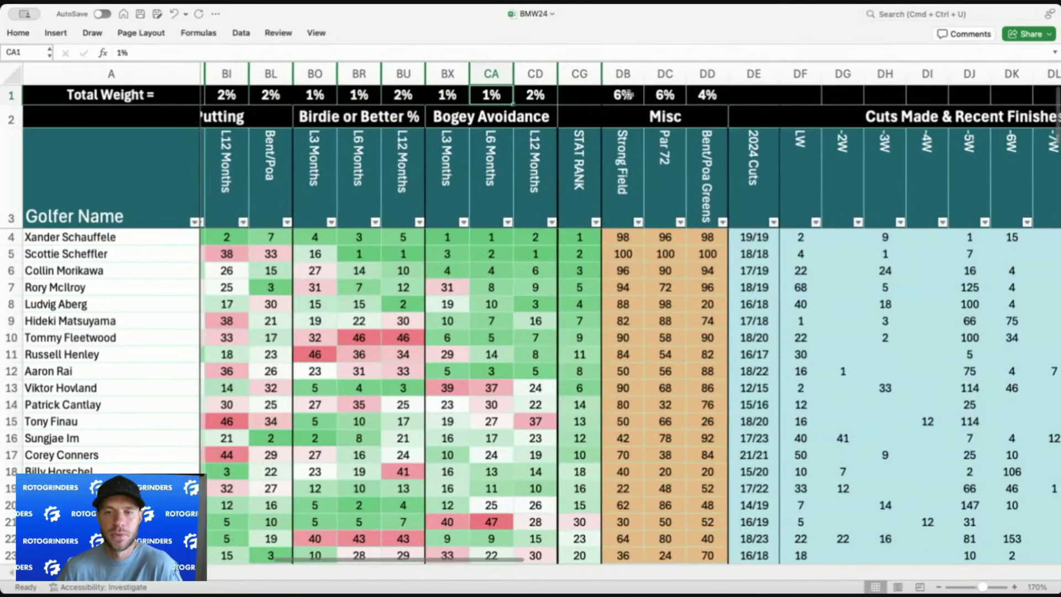
{"action": "left_click", "coordinate": [620, 93]}
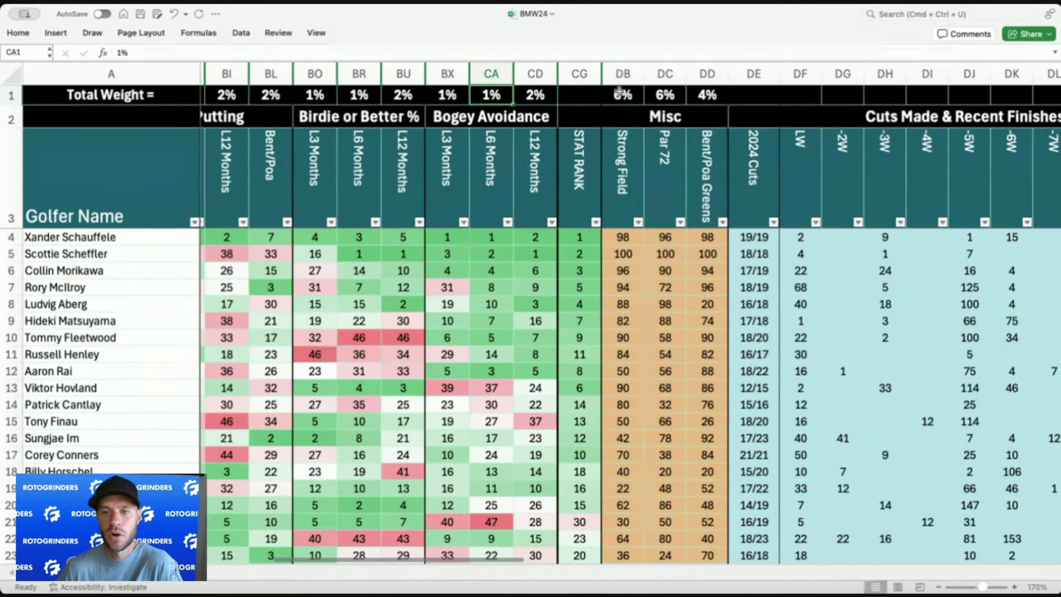
{"action": "left_click", "coordinate": [640, 167]}
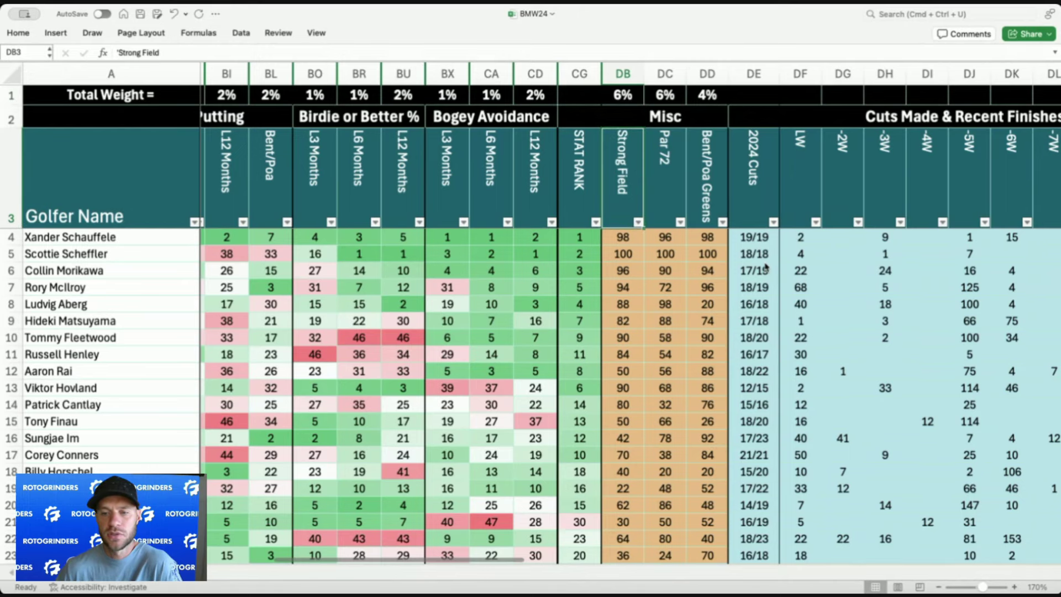
{"action": "left_click", "coordinate": [633, 269]}
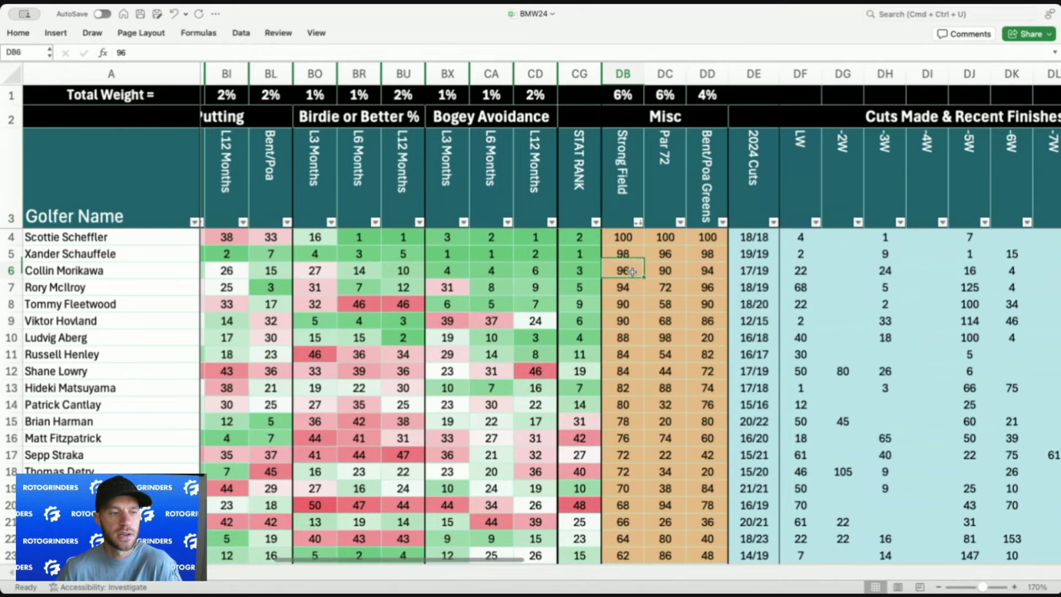
Sort the golfers by Par 72 from highest to lowest and go through the top five scores.
{"action": "left_click", "coordinate": [630, 297]}
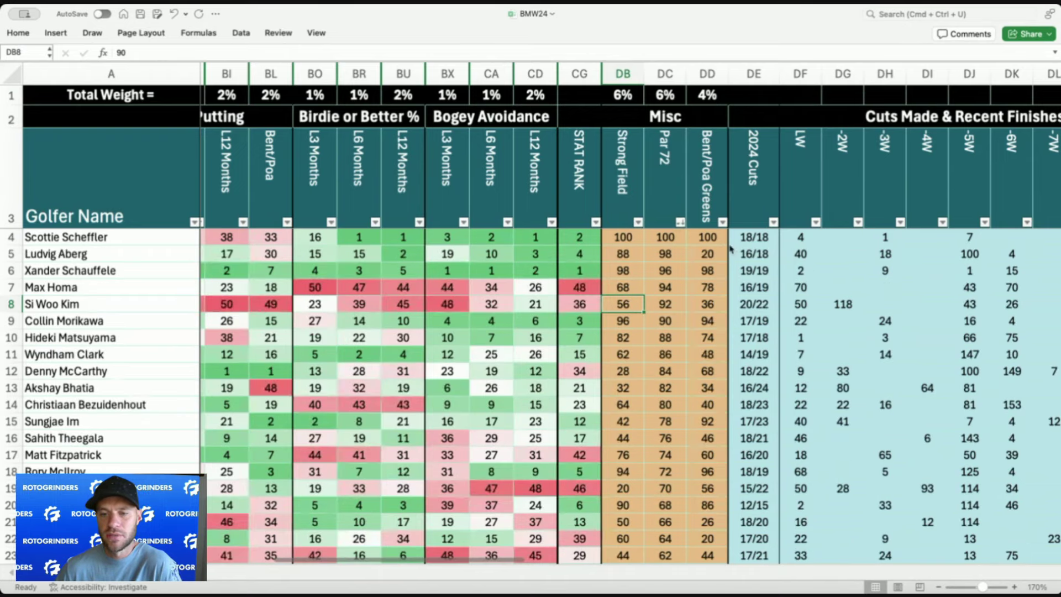
{"action": "left_click", "coordinate": [670, 238]}
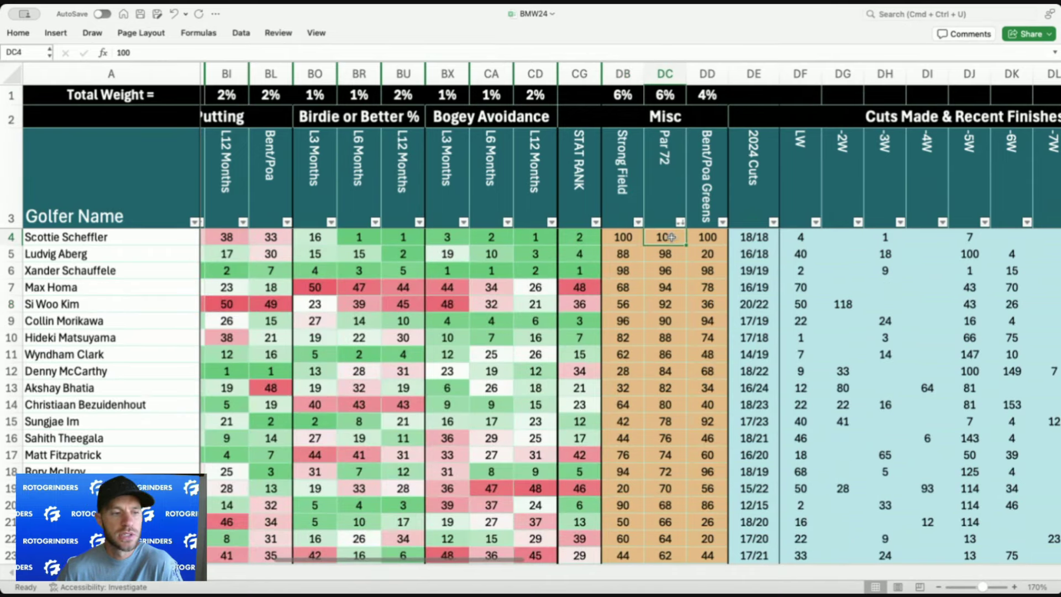
{"action": "left_click", "coordinate": [668, 257]}
{"action": "left_click", "coordinate": [669, 270]}
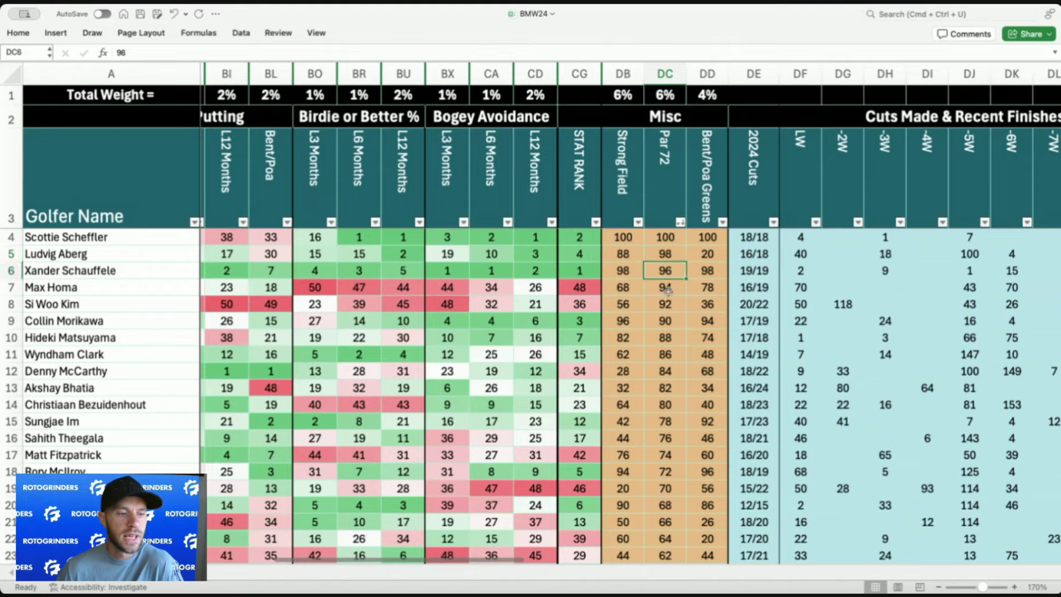
{"action": "left_click", "coordinate": [669, 287]}
{"action": "left_click", "coordinate": [669, 302]}
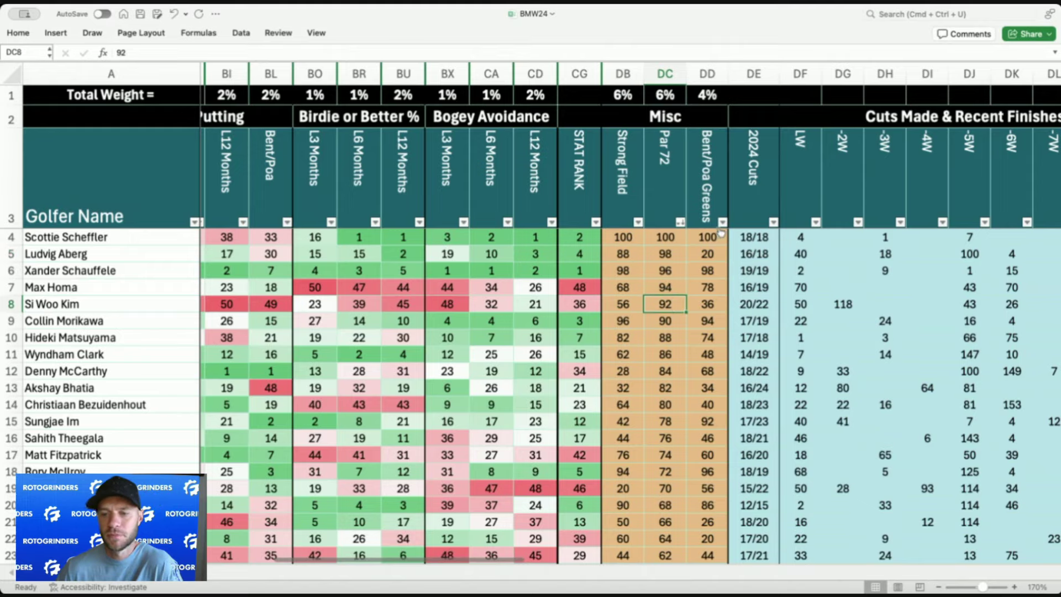
{"action": "left_click", "coordinate": [677, 287]}
Sort the golfers by Bent/Poa Greens in the Misc section from highest to lowest.
{"action": "scroll", "coordinate": [681, 285], "scroll_direction": "right", "scroll_amount": 10}
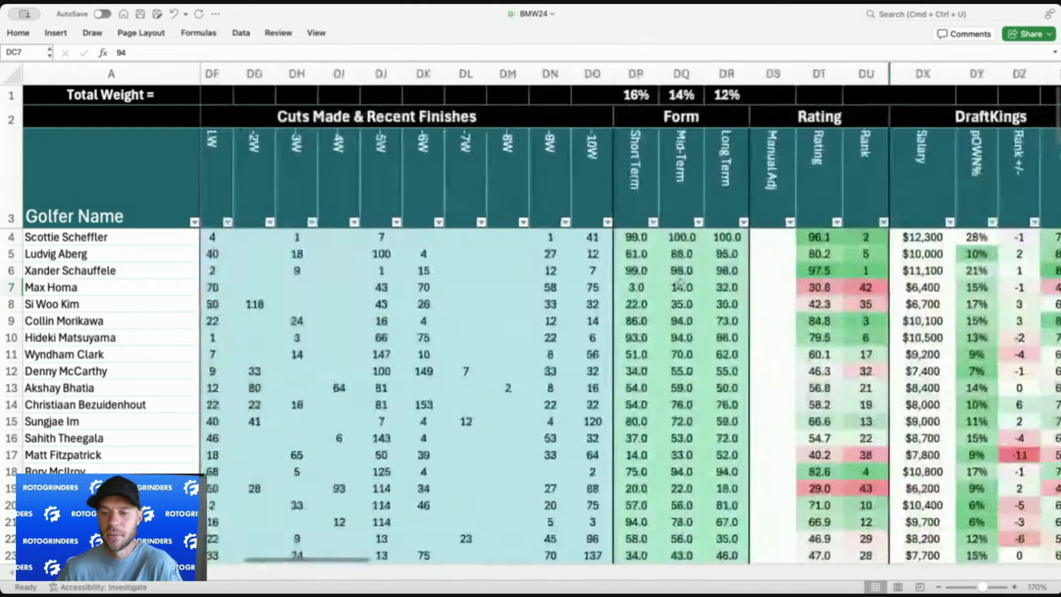
{"action": "scroll", "coordinate": [680, 283], "scroll_direction": "right", "scroll_amount": 6}
{"action": "scroll", "coordinate": [635, 274], "scroll_direction": "left", "scroll_amount": 15}
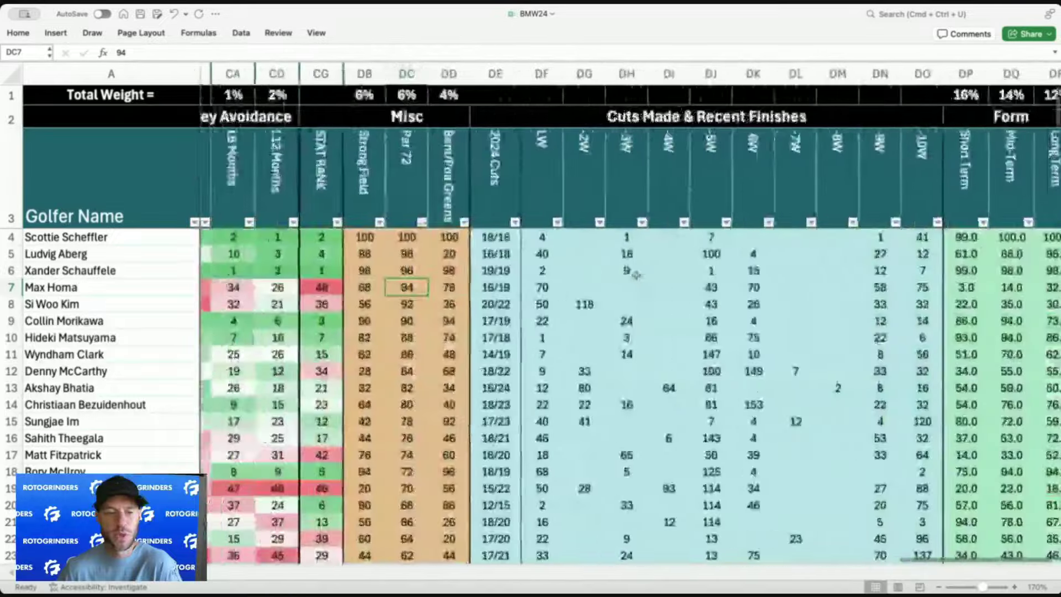
{"action": "scroll", "coordinate": [636, 274], "scroll_direction": "left", "scroll_amount": 1}
{"action": "left_click", "coordinate": [504, 224]}
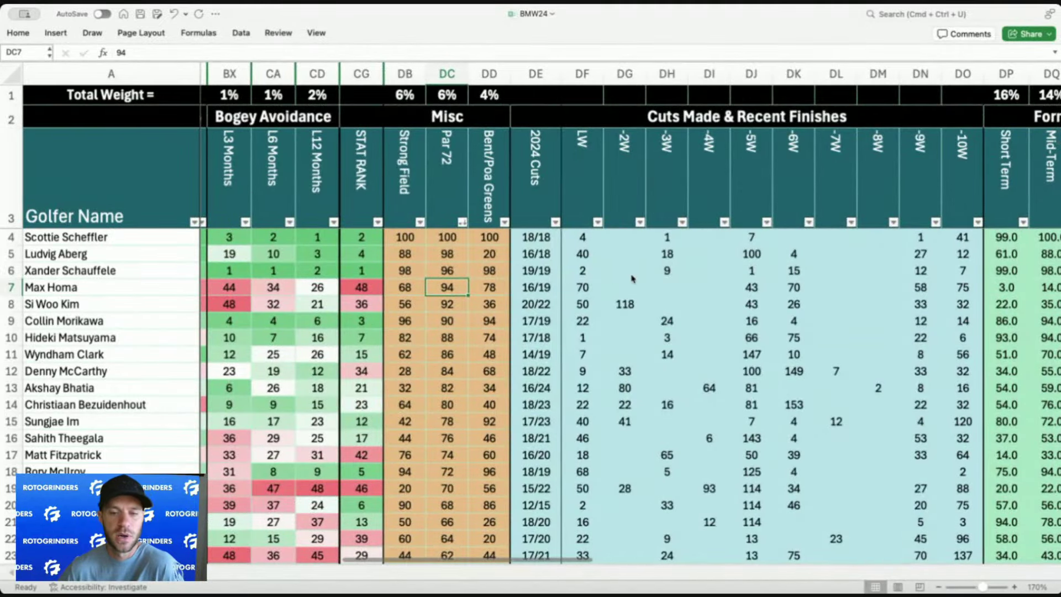
{"action": "left_click", "coordinate": [638, 268]}
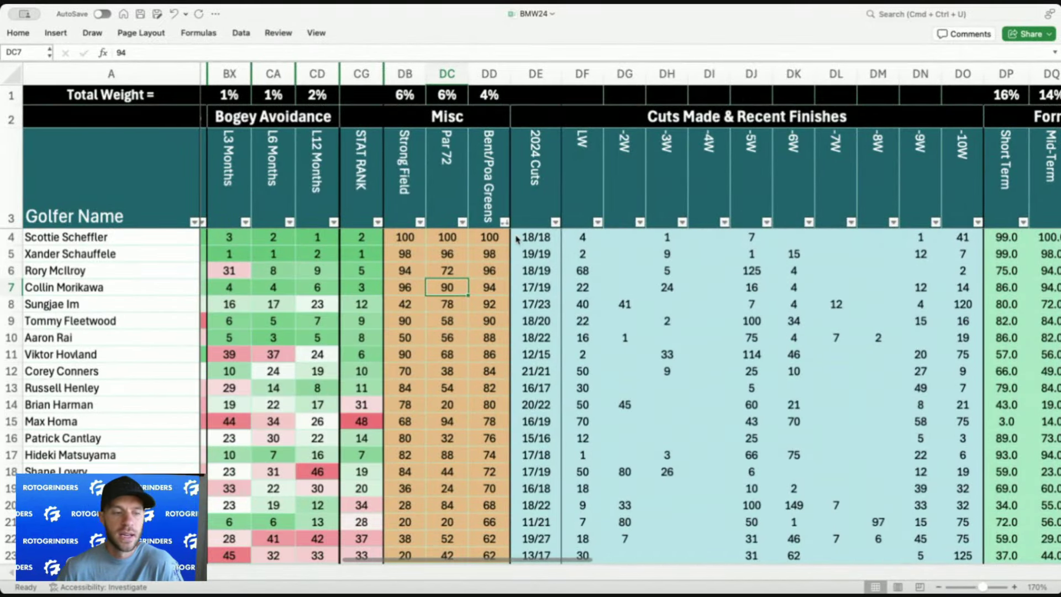
{"action": "left_click", "coordinate": [482, 235]}
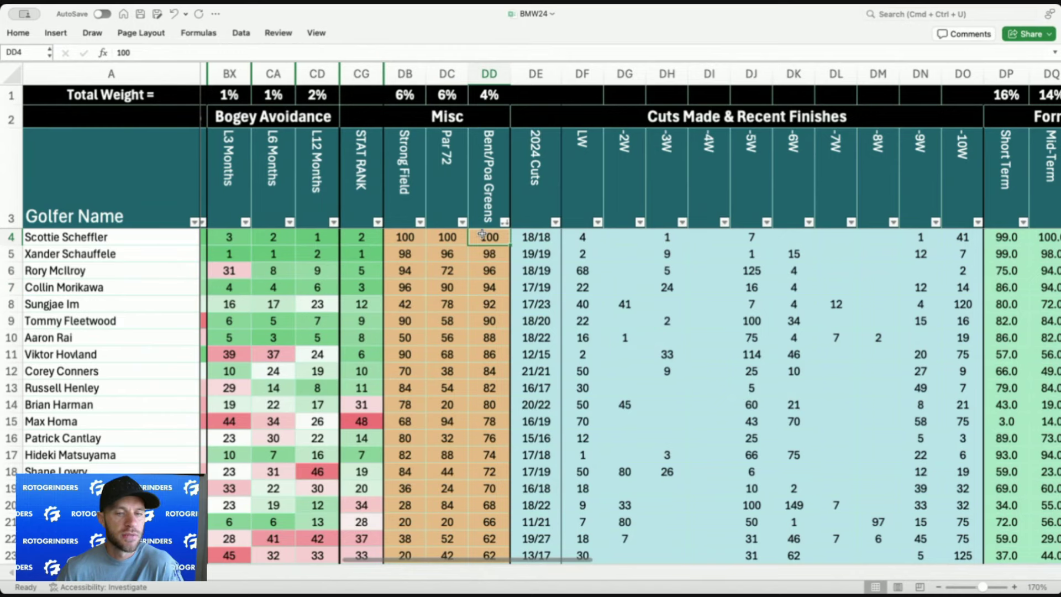
{"action": "left_click", "coordinate": [499, 147]}
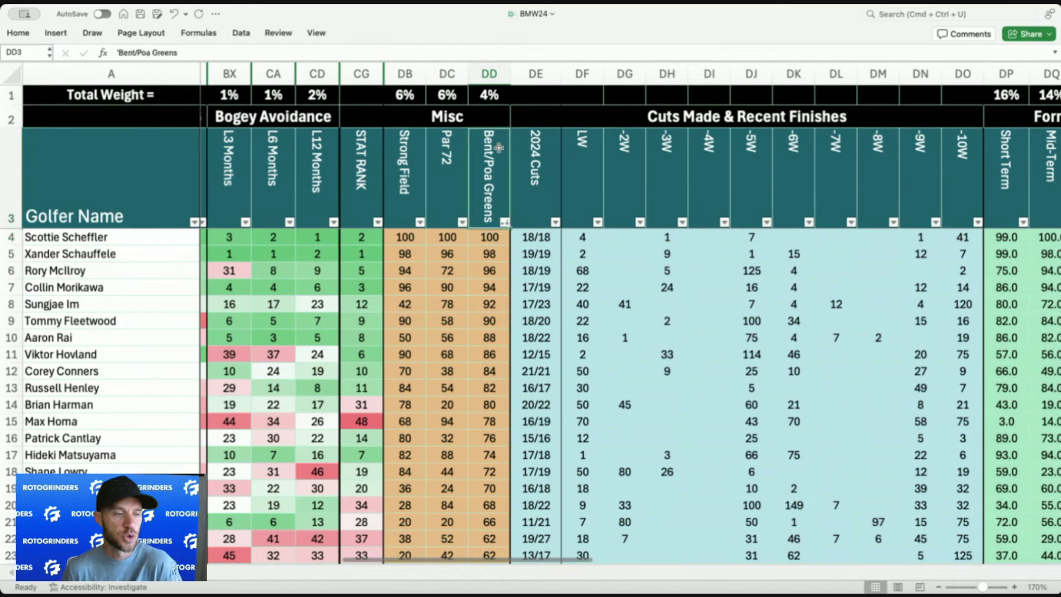
Compare the Bent/Poa column under SG: Putting with the Bent/Poa Greens column under Misc.
{"action": "scroll", "coordinate": [499, 148], "scroll_direction": "left", "scroll_amount": 8}
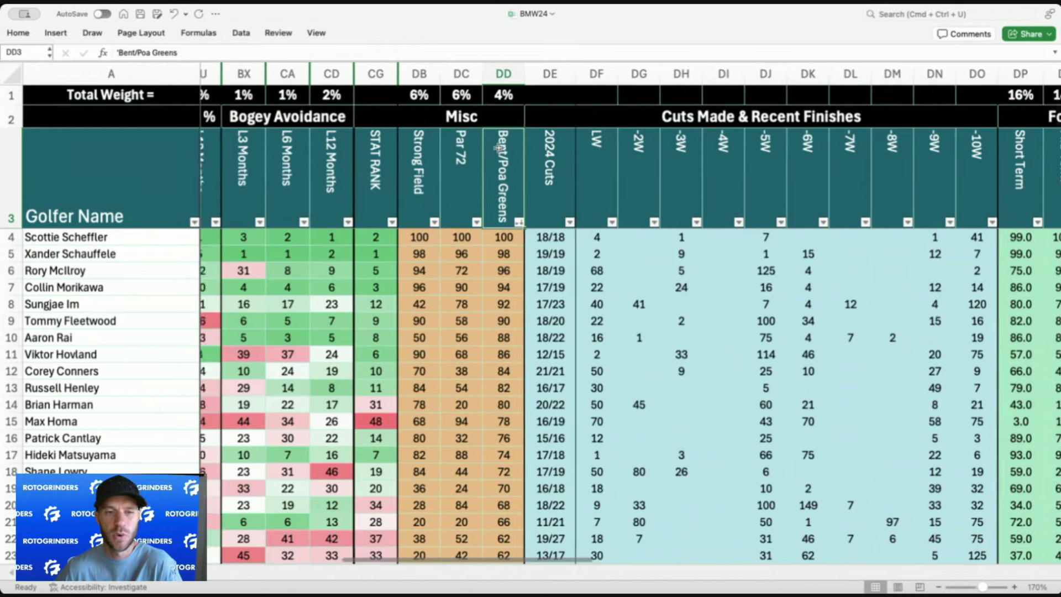
{"action": "scroll", "coordinate": [380, 169], "scroll_direction": "left", "scroll_amount": 5}
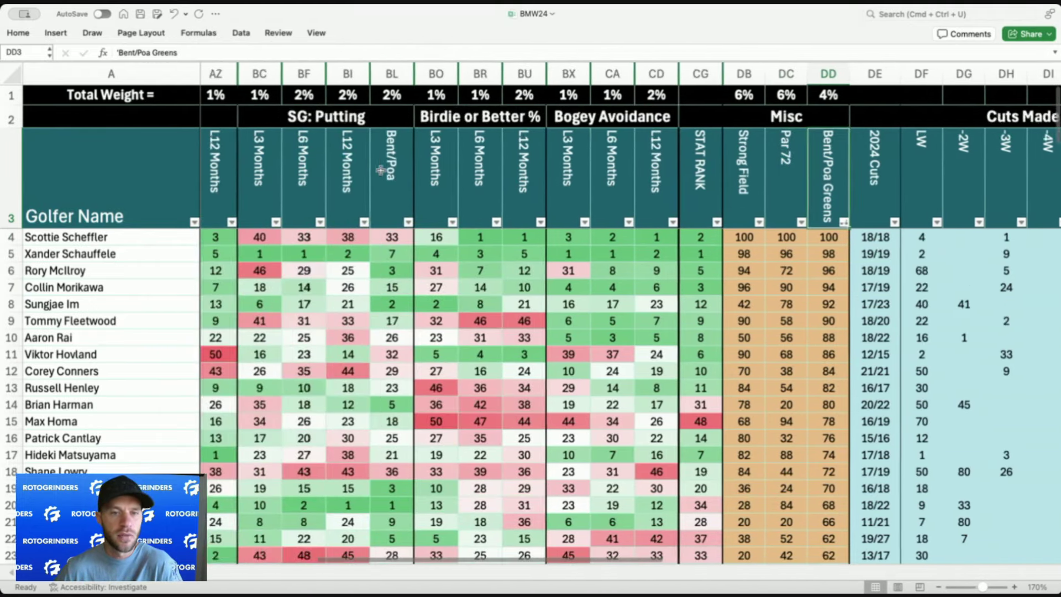
{"action": "left_click", "coordinate": [437, 73]}
{"action": "left_click", "coordinate": [874, 73]}
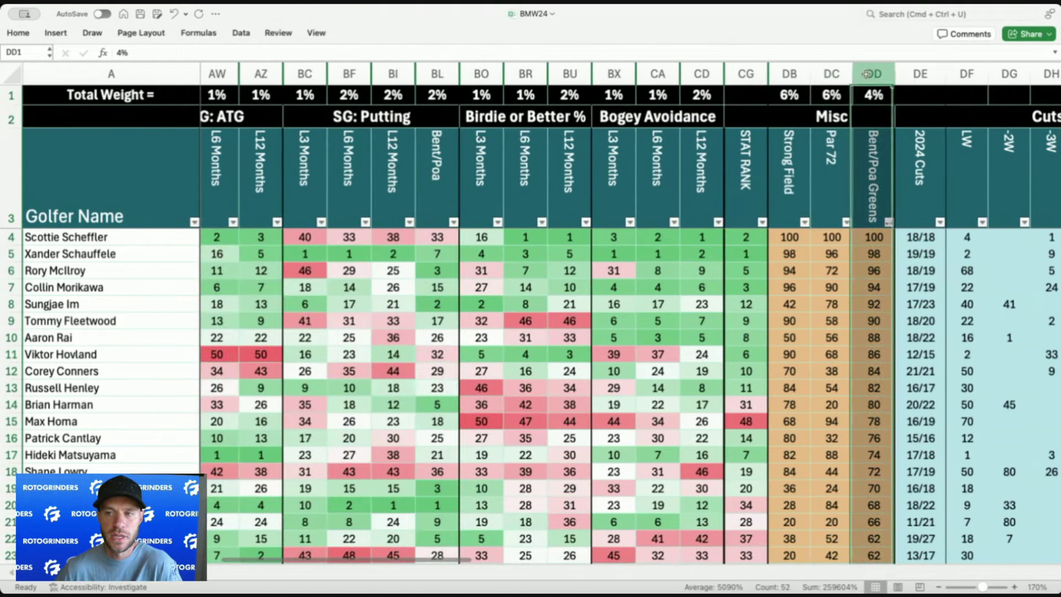
{"action": "scroll", "coordinate": [655, 153], "scroll_direction": "right", "scroll_amount": 5}
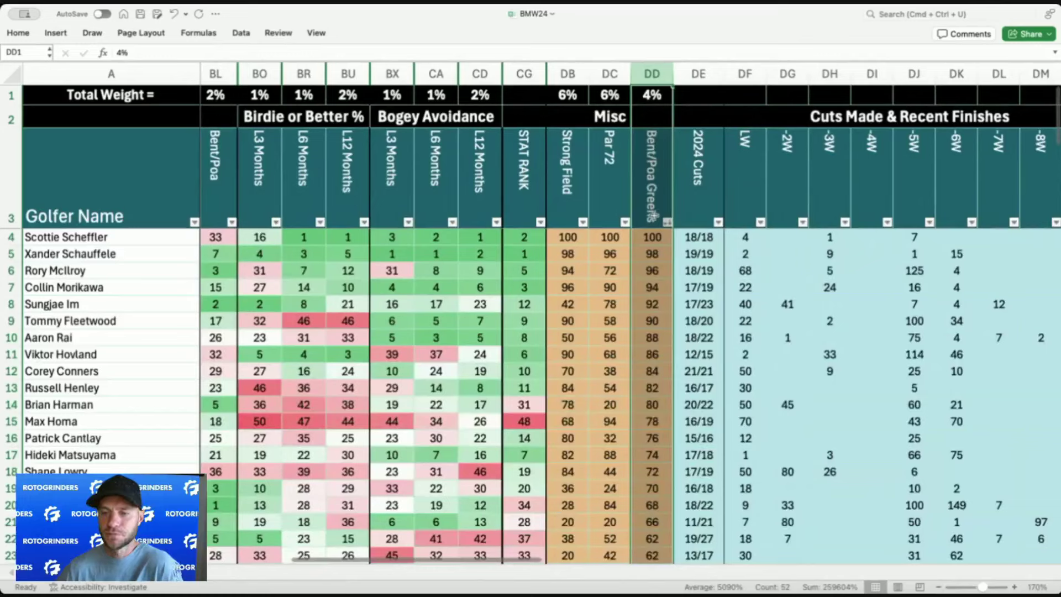
{"action": "left_click", "coordinate": [653, 189]}
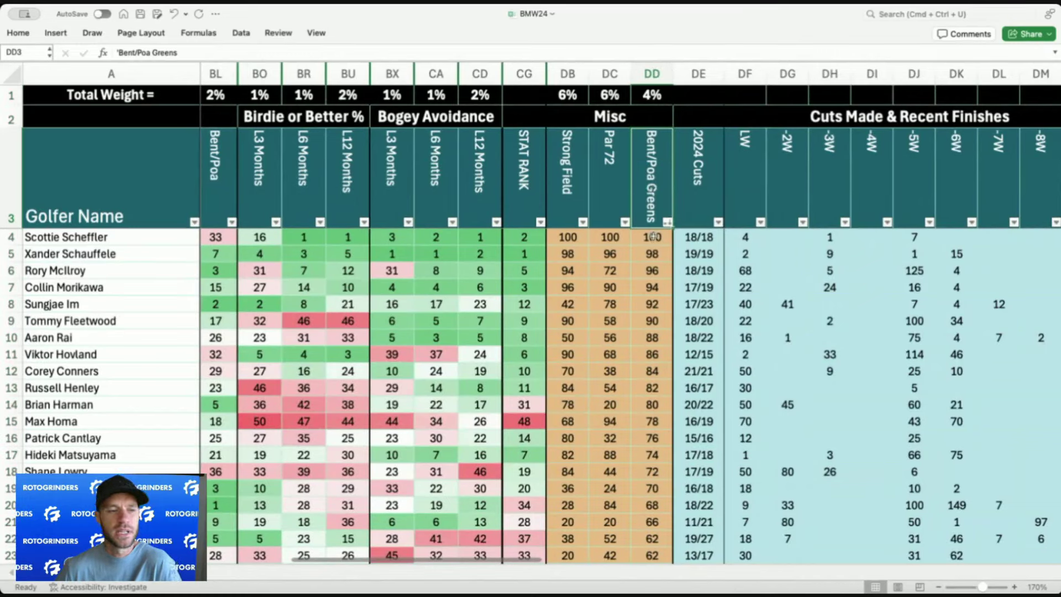
Examine the scores of the top-ranked golfers in the Bent/Poa Greens column.
{"action": "left_click", "coordinate": [652, 273]}
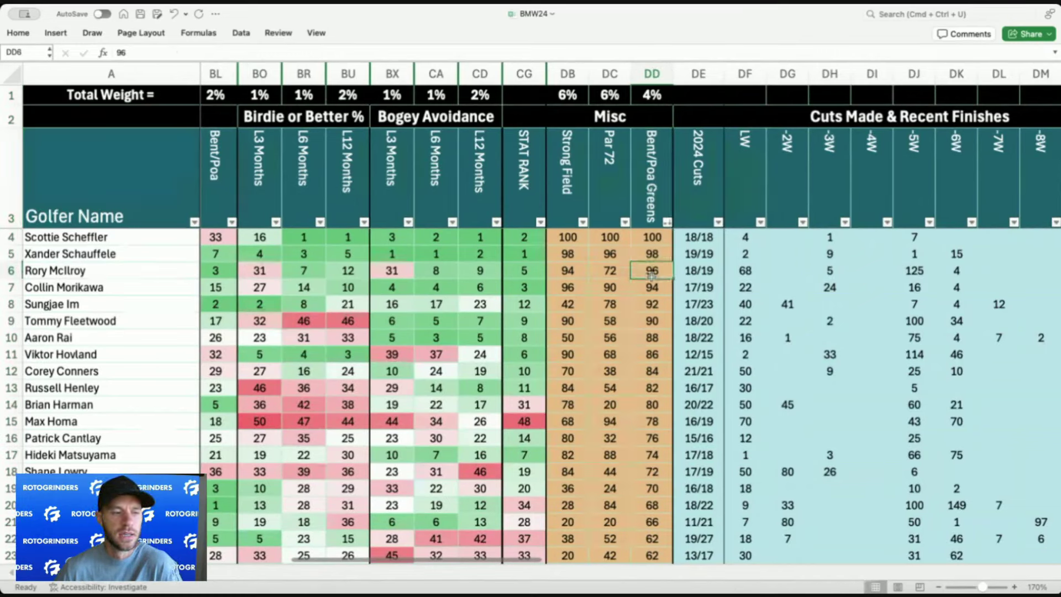
{"action": "left_click", "coordinate": [652, 298]}
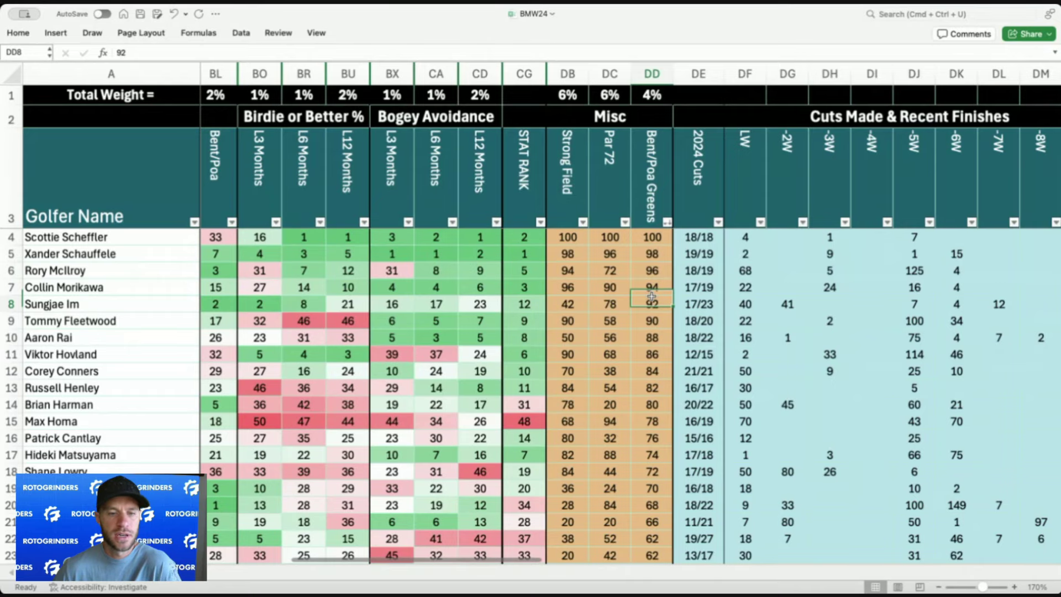
{"action": "scroll", "coordinate": [652, 297], "scroll_direction": "right", "scroll_amount": 3}
{"action": "left_click_drag", "start_coordinate": [529, 236], "coordinate": [529, 287]}
{"action": "left_click_drag", "start_coordinate": [488, 247], "coordinate": [487, 239]}
{"action": "left_click", "coordinate": [505, 241]}
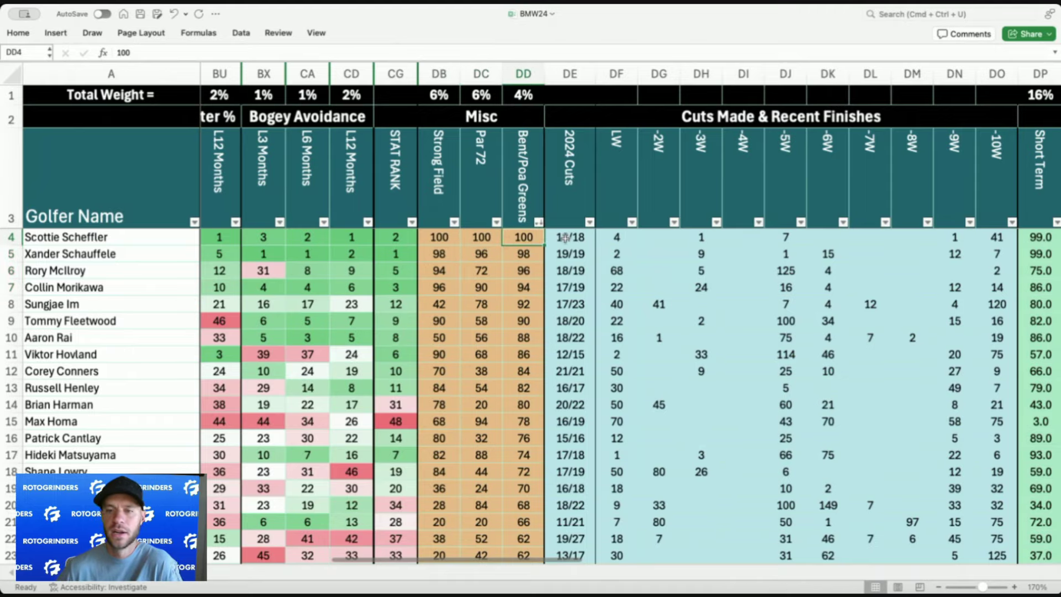
Review the weekly columns in the Cuts Made & Recent Finishes section for the listed golfers.
{"action": "scroll", "coordinate": [565, 238], "scroll_direction": "right", "scroll_amount": 8}
{"action": "scroll", "coordinate": [564, 238], "scroll_direction": "left", "scroll_amount": 5}
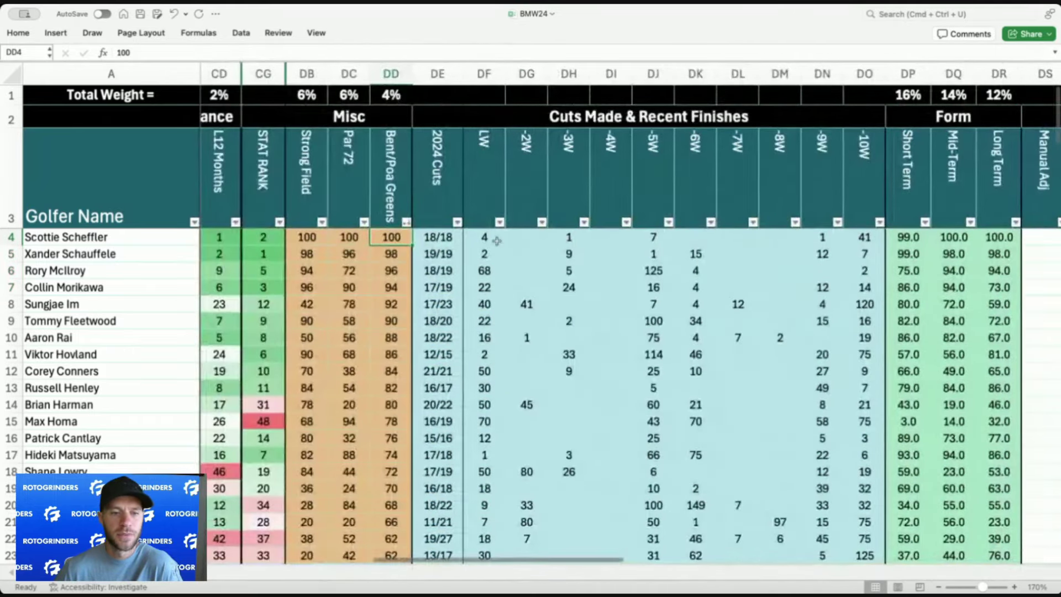
{"action": "scroll", "coordinate": [551, 230], "scroll_direction": "right", "scroll_amount": 3}
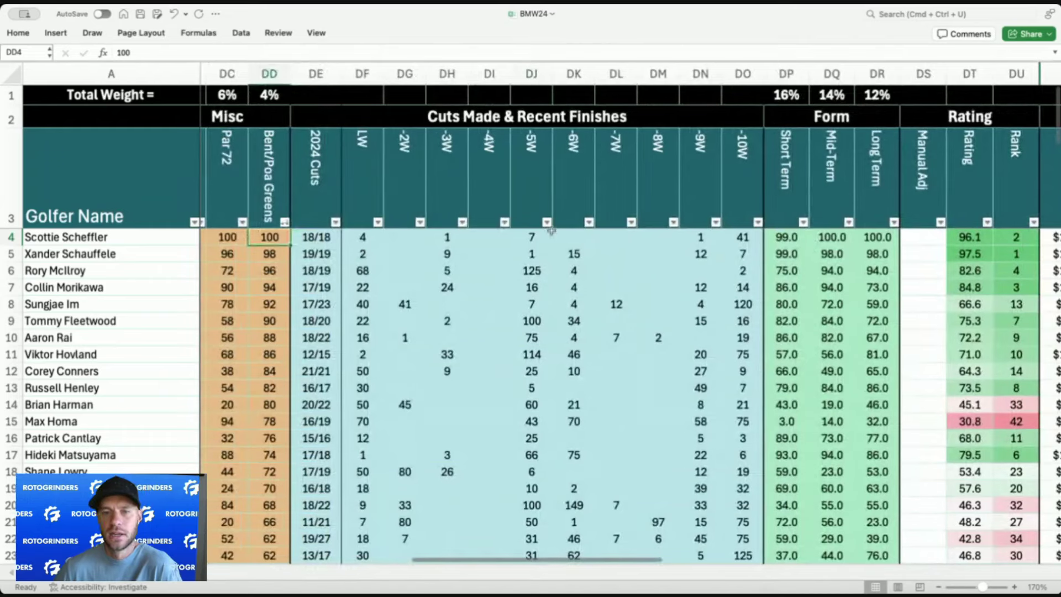
{"action": "left_click", "coordinate": [547, 177]}
{"action": "scroll", "coordinate": [553, 177], "scroll_direction": "right", "scroll_amount": 3}
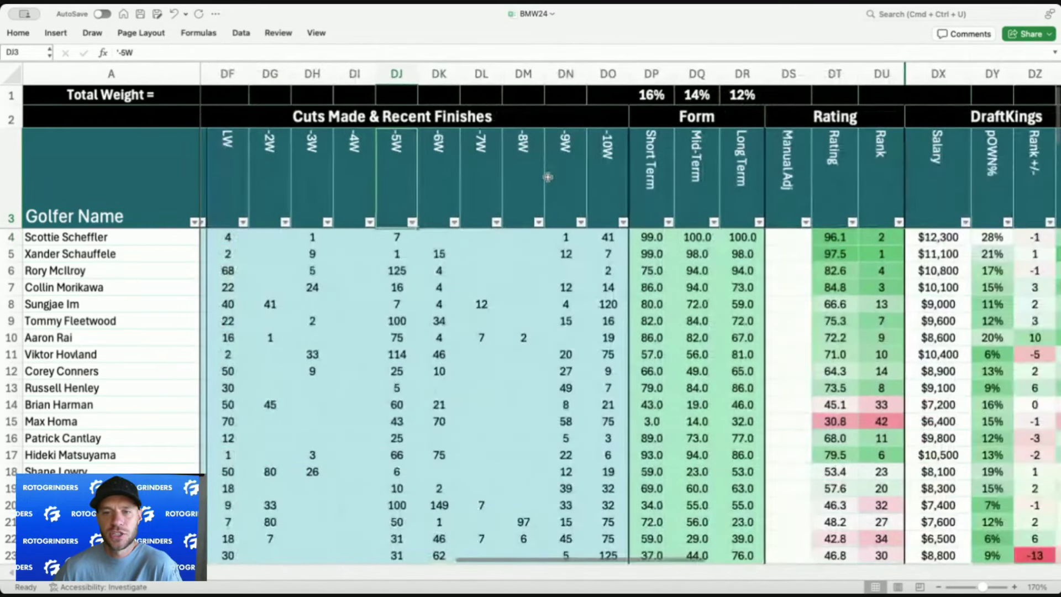
Go through the Form section's total weights for Short Term, Mid-Term and Long Term.
{"action": "left_click", "coordinate": [654, 160]}
{"action": "left_click", "coordinate": [652, 97]}
{"action": "left_click", "coordinate": [632, 175]}
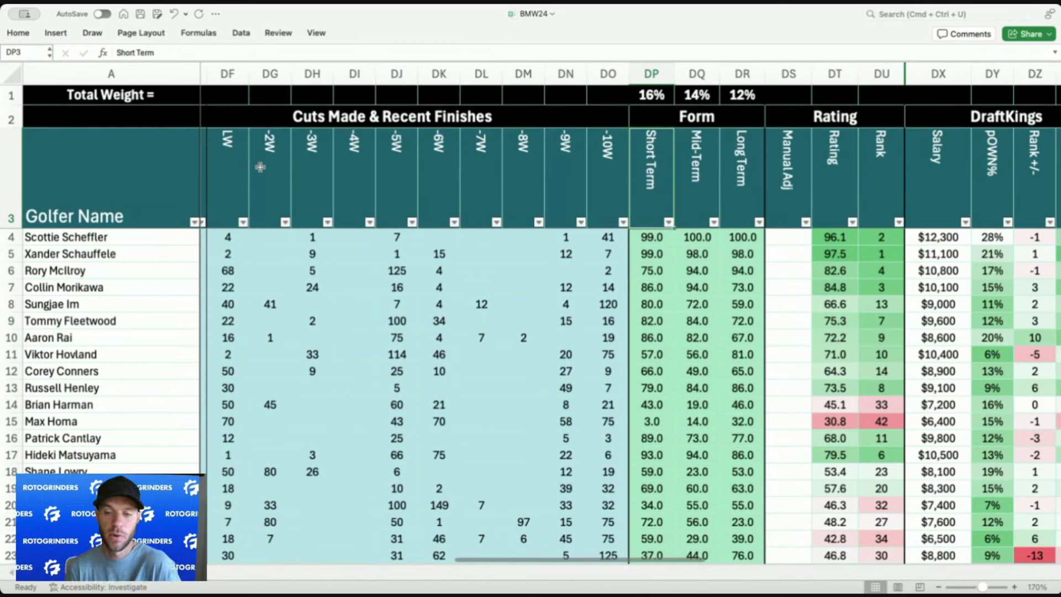
{"action": "left_click", "coordinate": [652, 95]}
{"action": "left_click", "coordinate": [695, 95]}
{"action": "left_click", "coordinate": [734, 95]}
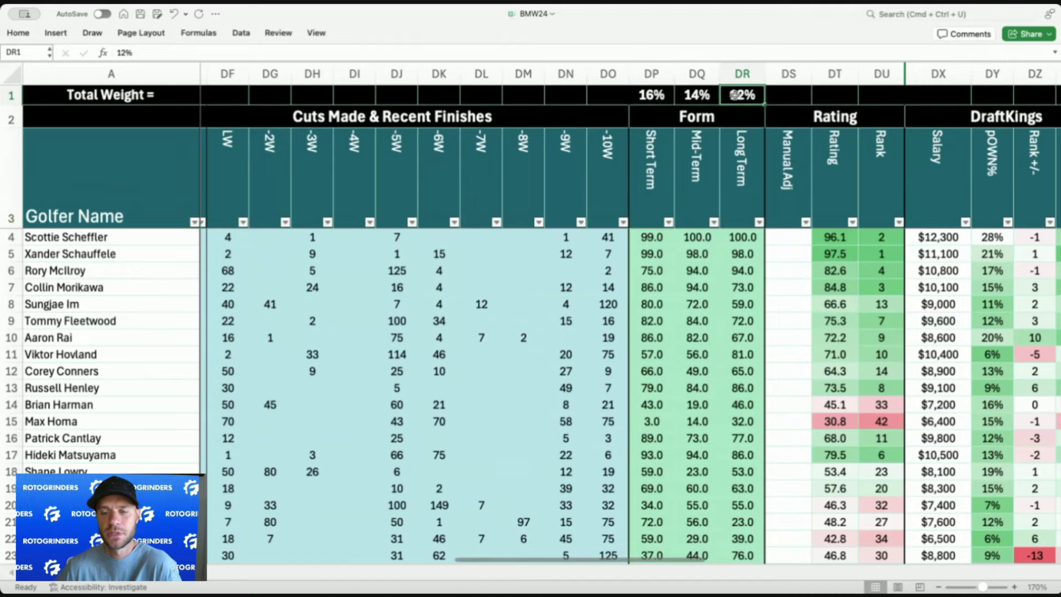
Sort the golfers by the Rank column under Rating from lowest to highest and inspect the top two golfers' ratings.
{"action": "scroll", "coordinate": [738, 250], "scroll_direction": "right", "scroll_amount": 4}
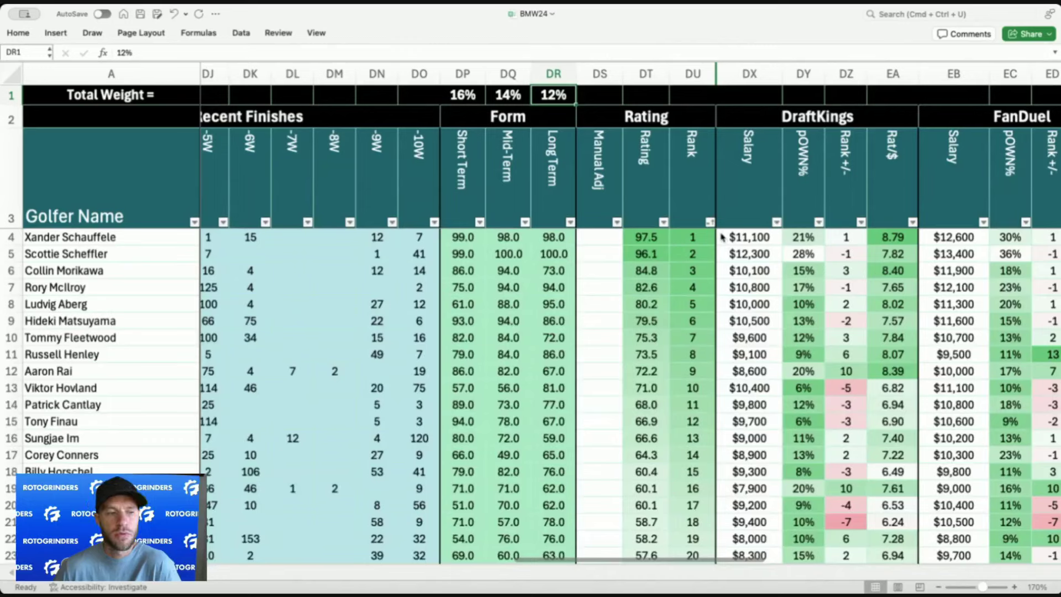
{"action": "left_click", "coordinate": [694, 237]}
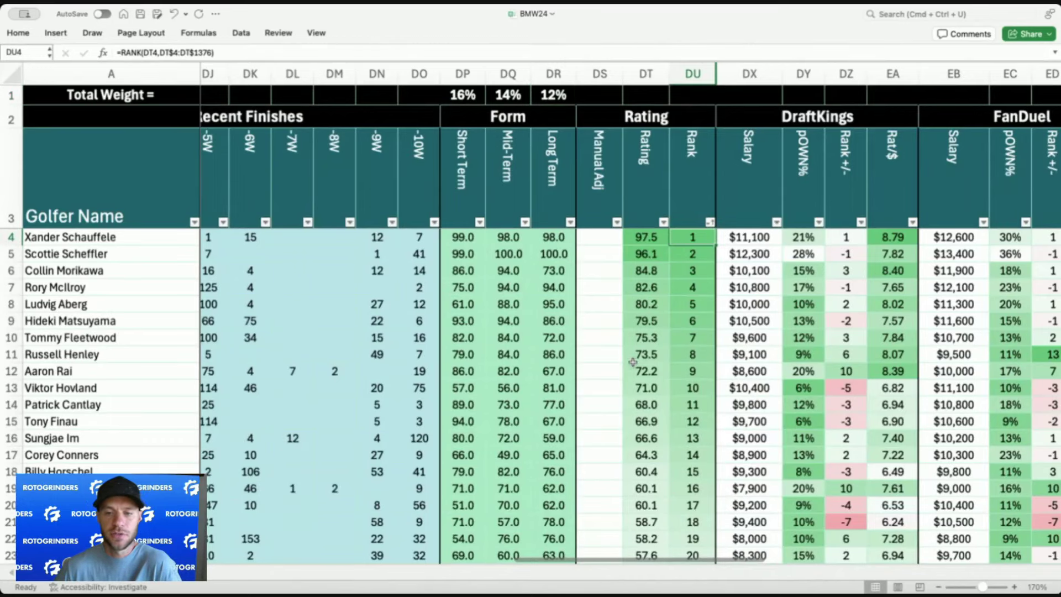
{"action": "left_click", "coordinate": [642, 254]}
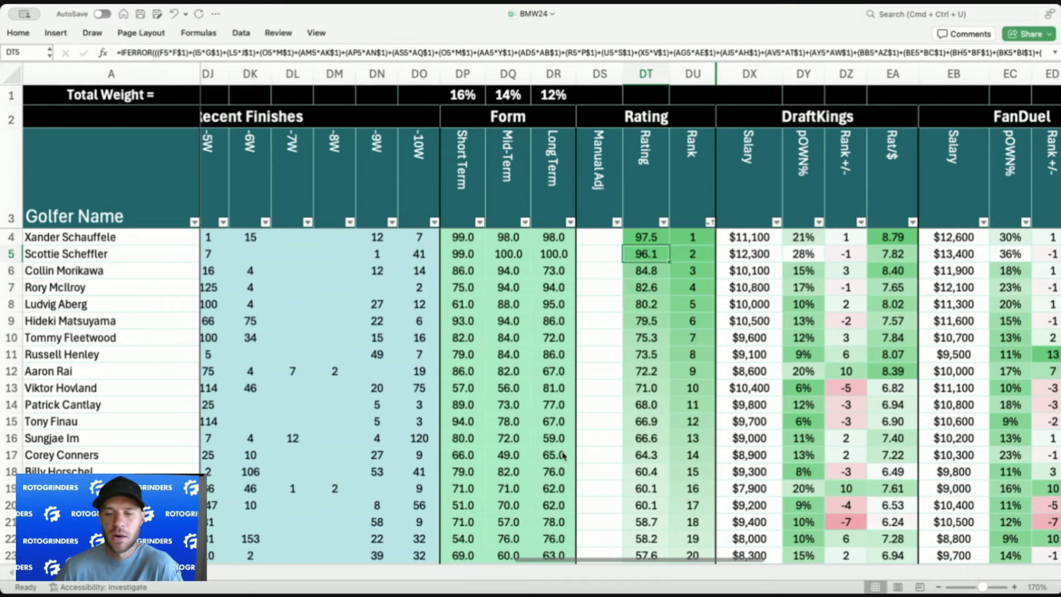
{"action": "left_click", "coordinate": [649, 237]}
Compare the recent weekly finishes of the top two ranked golfers, including the -3W result.
{"action": "scroll", "coordinate": [648, 237], "scroll_direction": "left", "scroll_amount": 1}
{"action": "scroll", "coordinate": [649, 237], "scroll_direction": "left", "scroll_amount": 6}
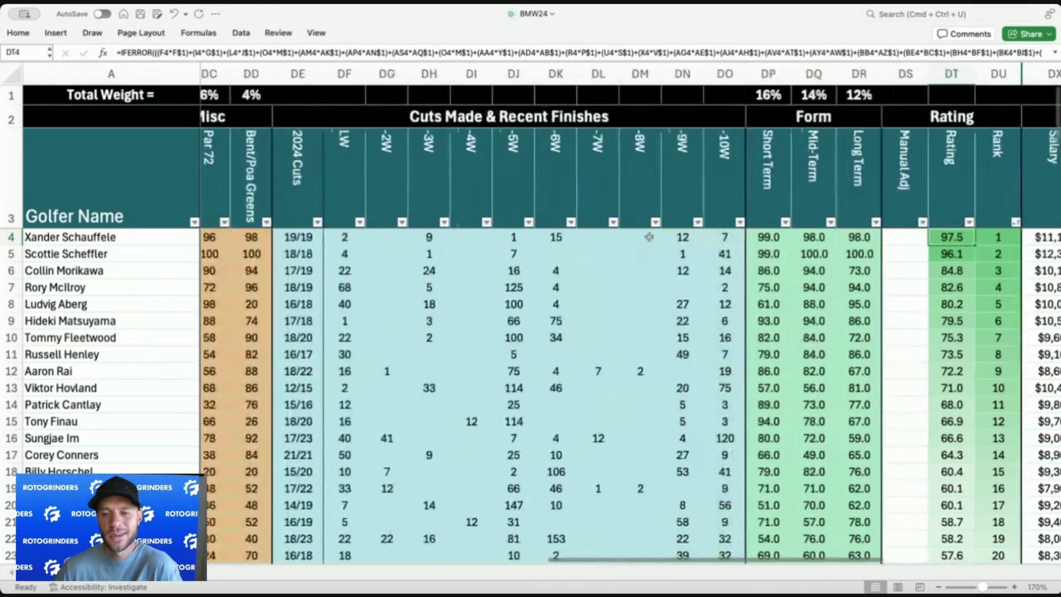
{"action": "left_click", "coordinate": [442, 253]}
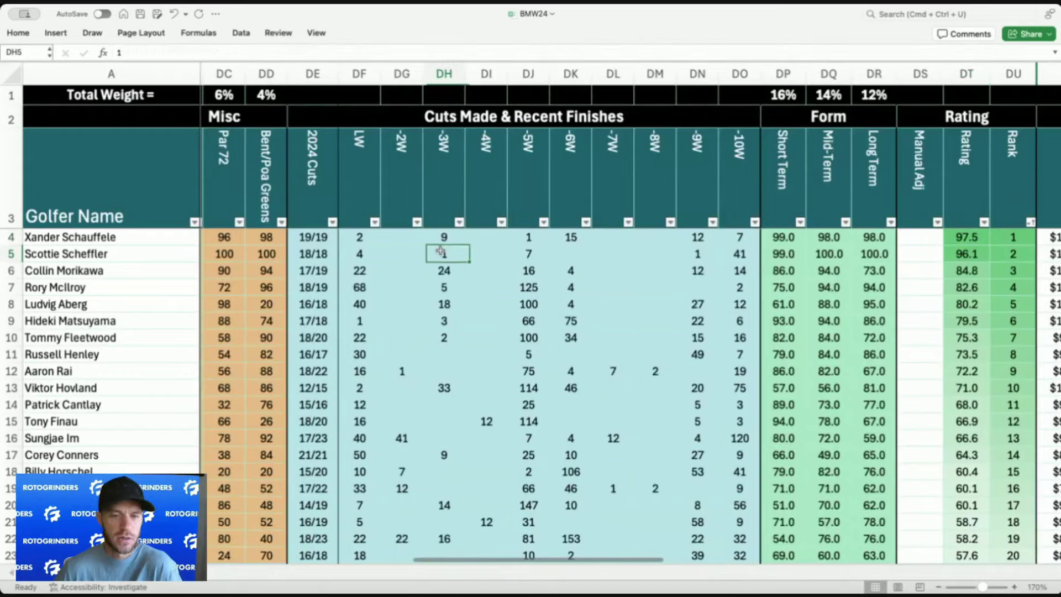
{"action": "scroll", "coordinate": [442, 254], "scroll_direction": "right", "scroll_amount": 8}
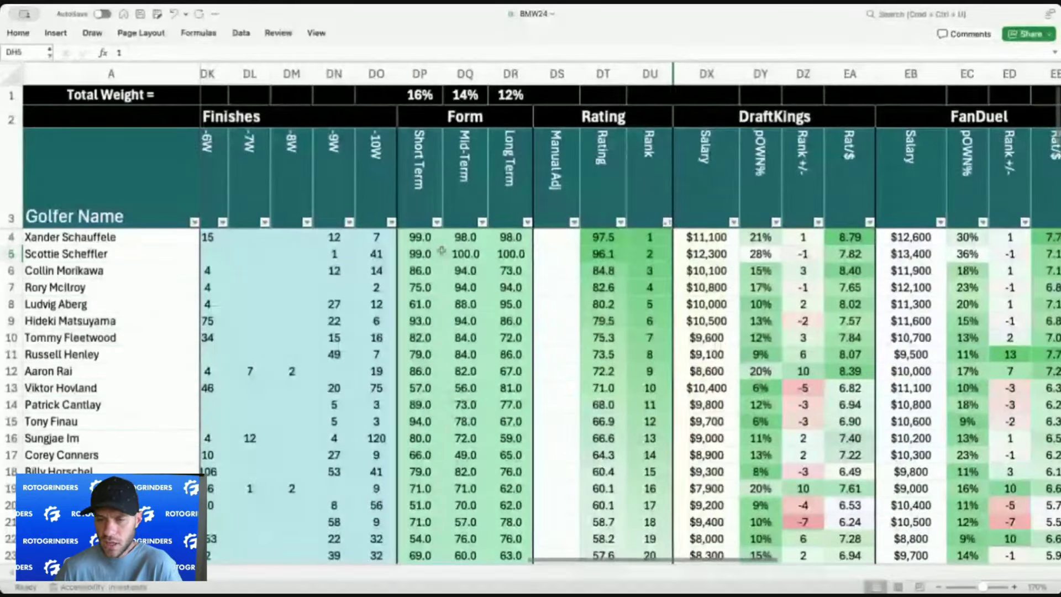
Compare the model ranks and DraftKings salaries of the top two golfers.
{"action": "left_click", "coordinate": [652, 237]}
{"action": "left_click", "coordinate": [727, 239]}
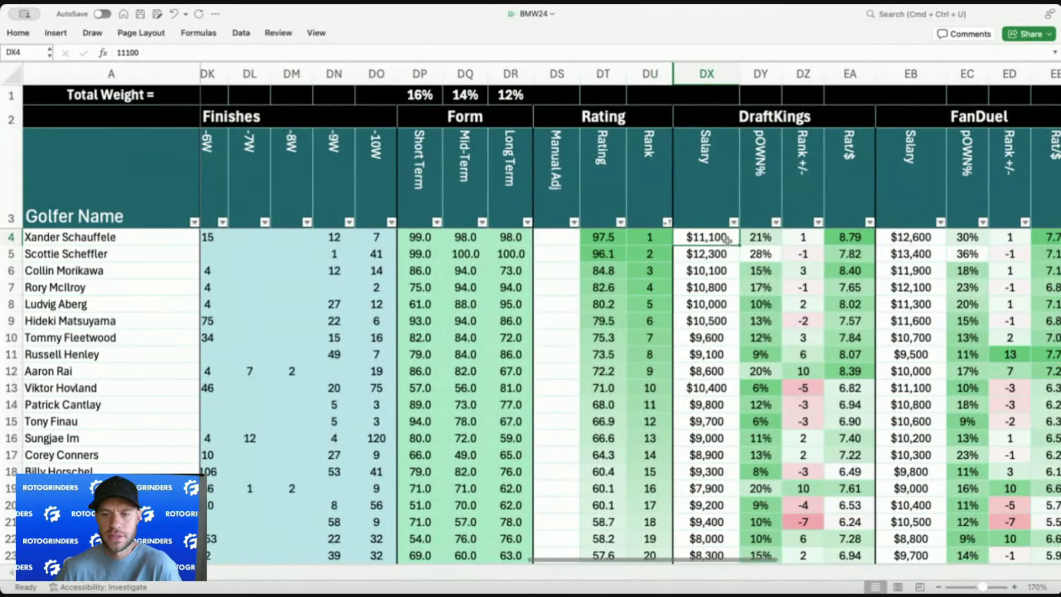
{"action": "left_click", "coordinate": [652, 238]}
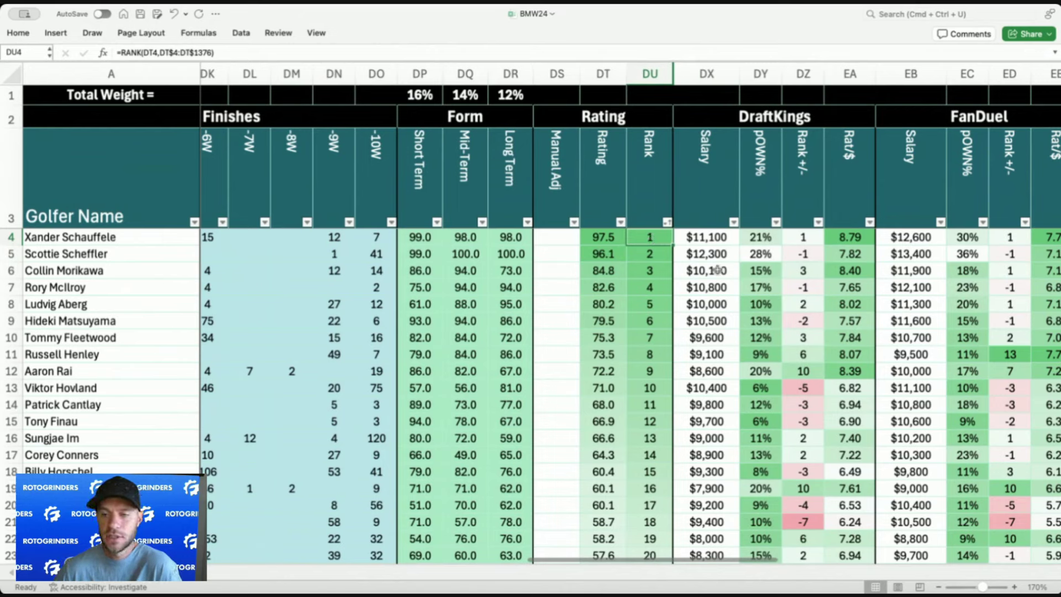
{"action": "left_click", "coordinate": [717, 240]}
{"action": "left_click", "coordinate": [713, 249]}
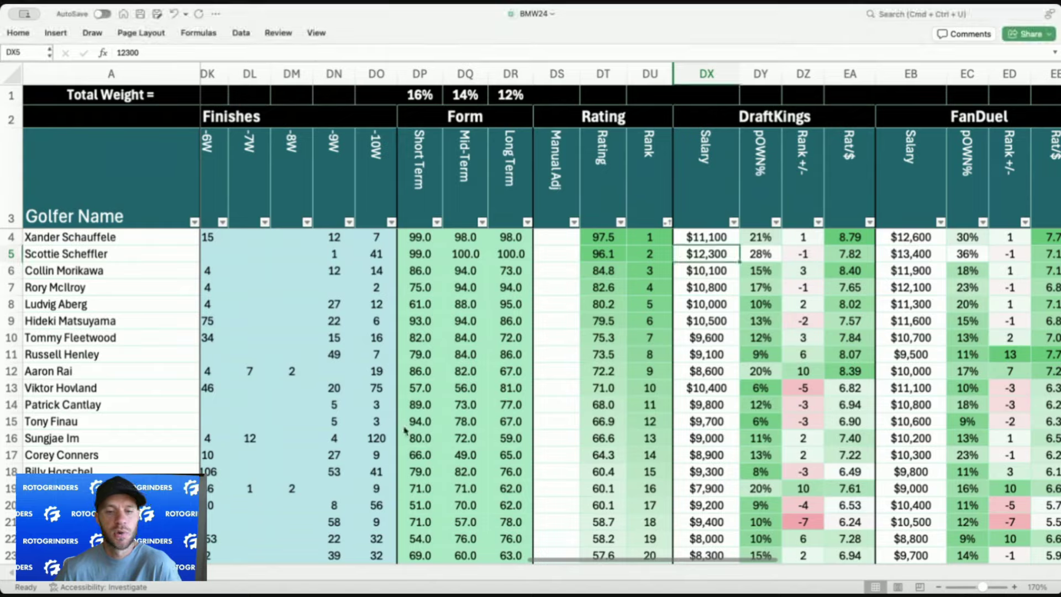
Check Xander Schauffele's LW finish and his scores in the Misc and Bogey Avoidance sections.
{"action": "scroll", "coordinate": [309, 379], "scroll_direction": "left", "scroll_amount": 7}
{"action": "left_click", "coordinate": [307, 240]}
{"action": "scroll", "coordinate": [341, 399], "scroll_direction": "left", "scroll_amount": 5}
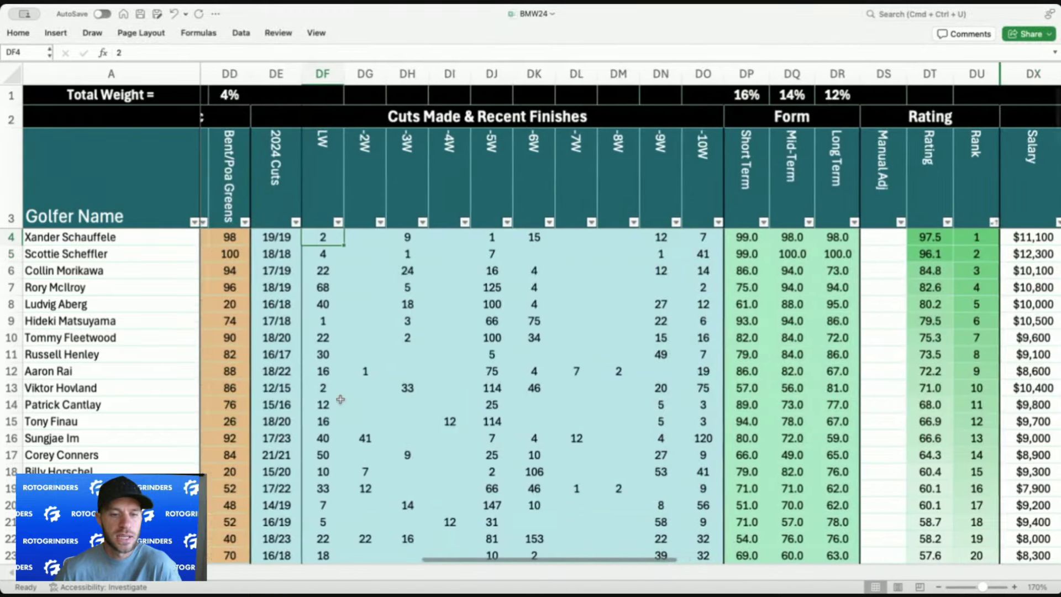
{"action": "scroll", "coordinate": [341, 399], "scroll_direction": "left", "scroll_amount": 2}
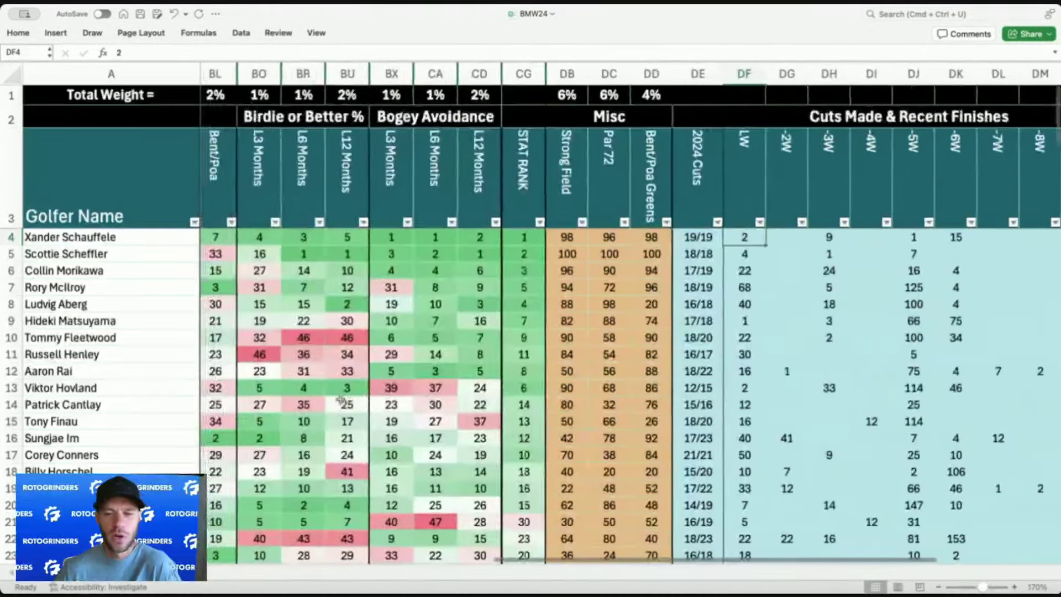
{"action": "scroll", "coordinate": [410, 386], "scroll_direction": "right", "scroll_amount": 10}
{"action": "scroll", "coordinate": [411, 386], "scroll_direction": "right", "scroll_amount": 5}
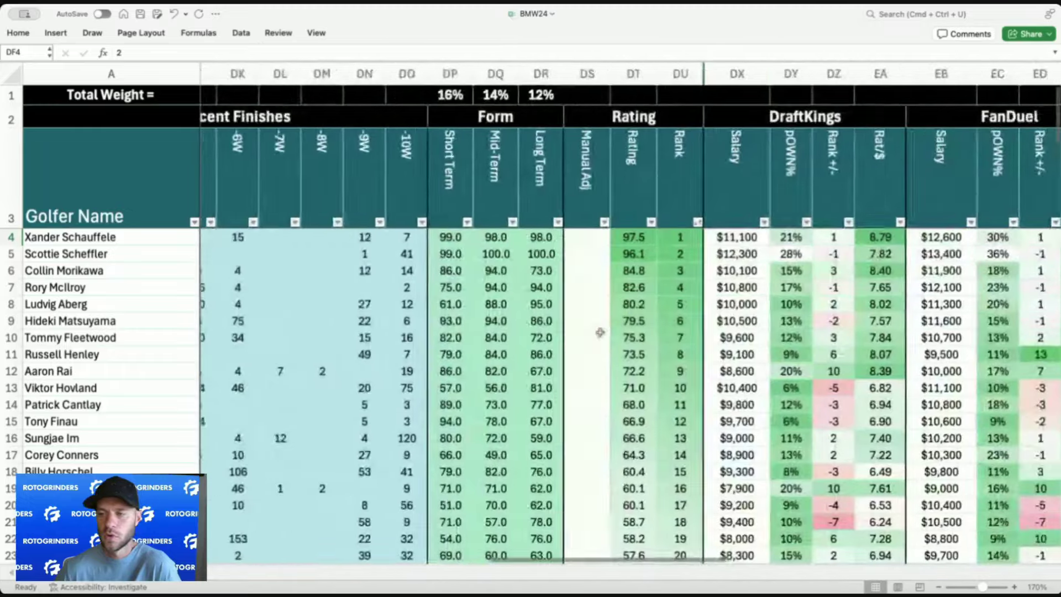
Compare Scottie Scheffler's DraftKings salary with his Long Term form score.
{"action": "left_click", "coordinate": [601, 235]}
{"action": "left_click", "coordinate": [608, 250]}
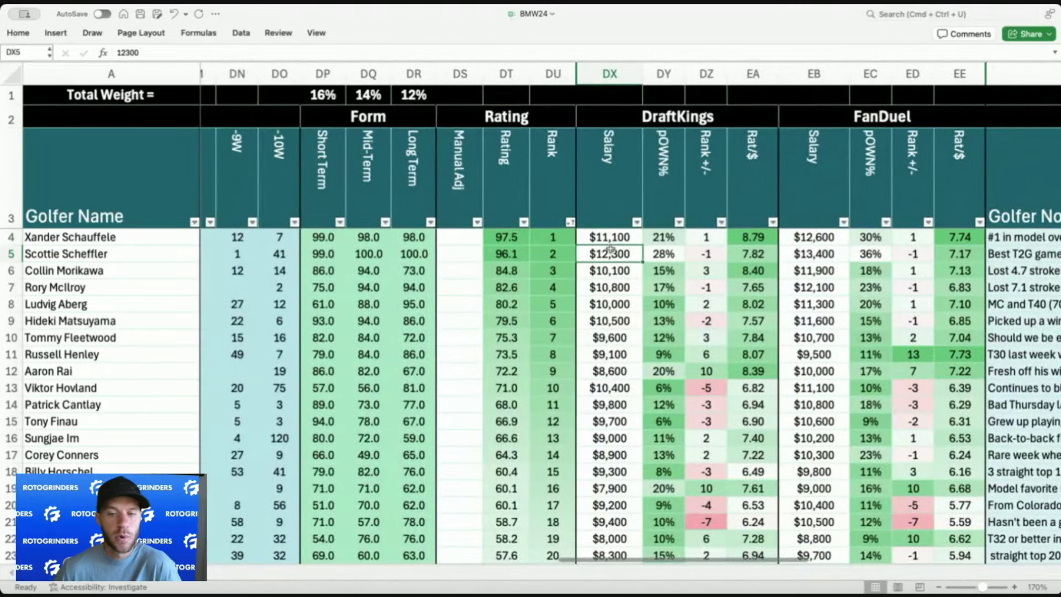
{"action": "scroll", "coordinate": [610, 247], "scroll_direction": "left", "scroll_amount": 5}
{"action": "left_click", "coordinate": [610, 249]}
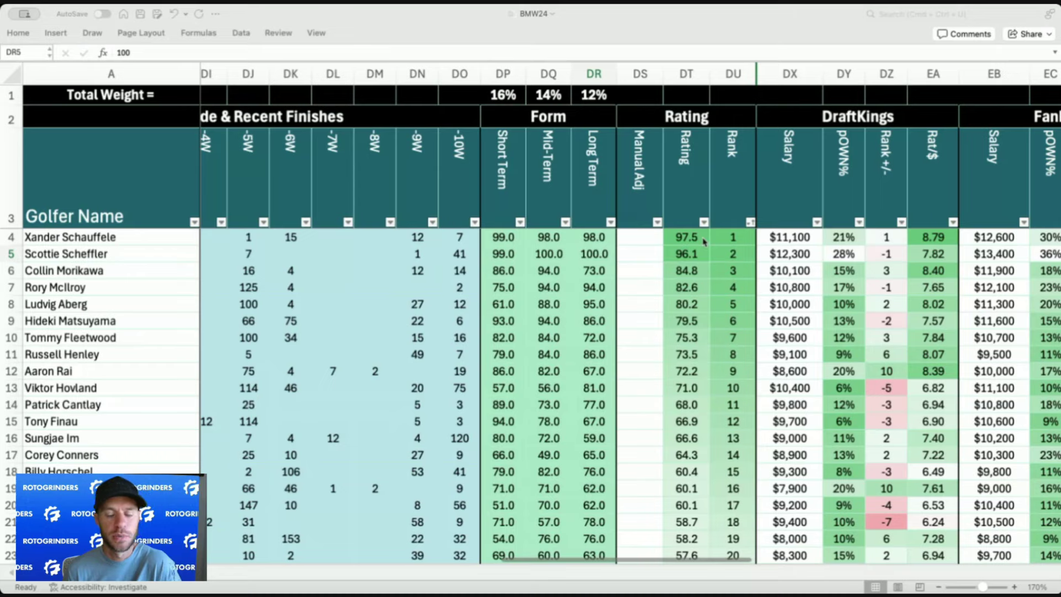
{"action": "key", "text": "super+Tab"}
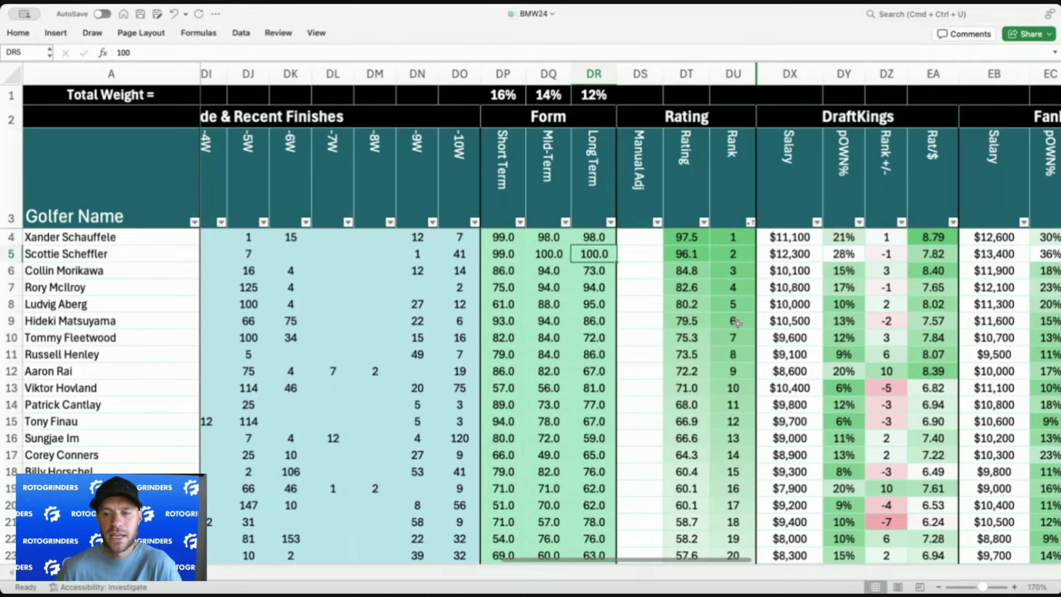
{"action": "left_click", "coordinate": [785, 255]}
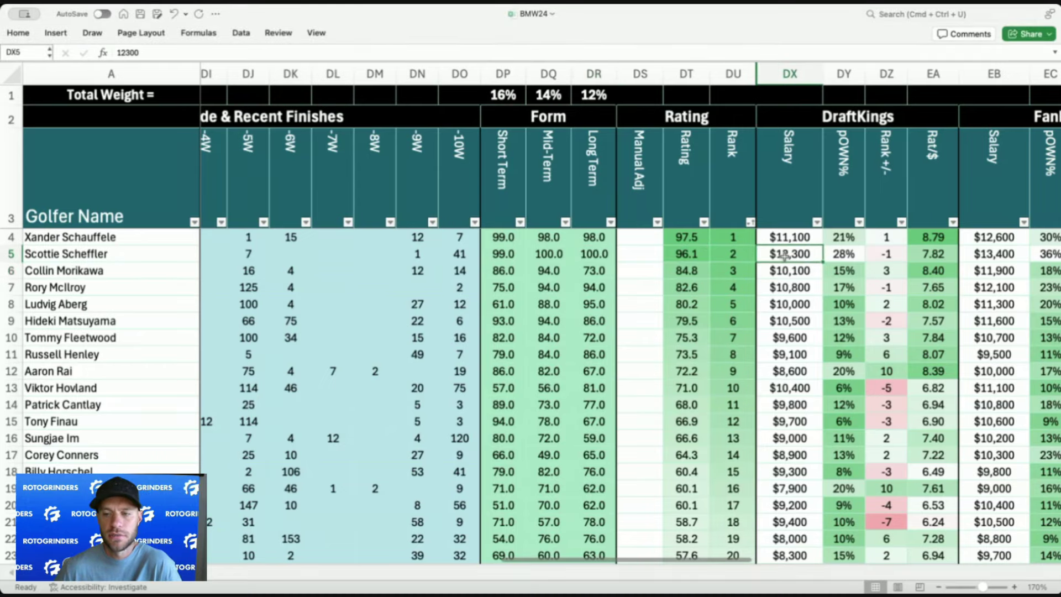
Compare the DraftKings salaries of the golfers ranked third through fifth.
{"action": "scroll", "coordinate": [784, 255], "scroll_direction": "right", "scroll_amount": 2}
{"action": "left_click", "coordinate": [765, 270]}
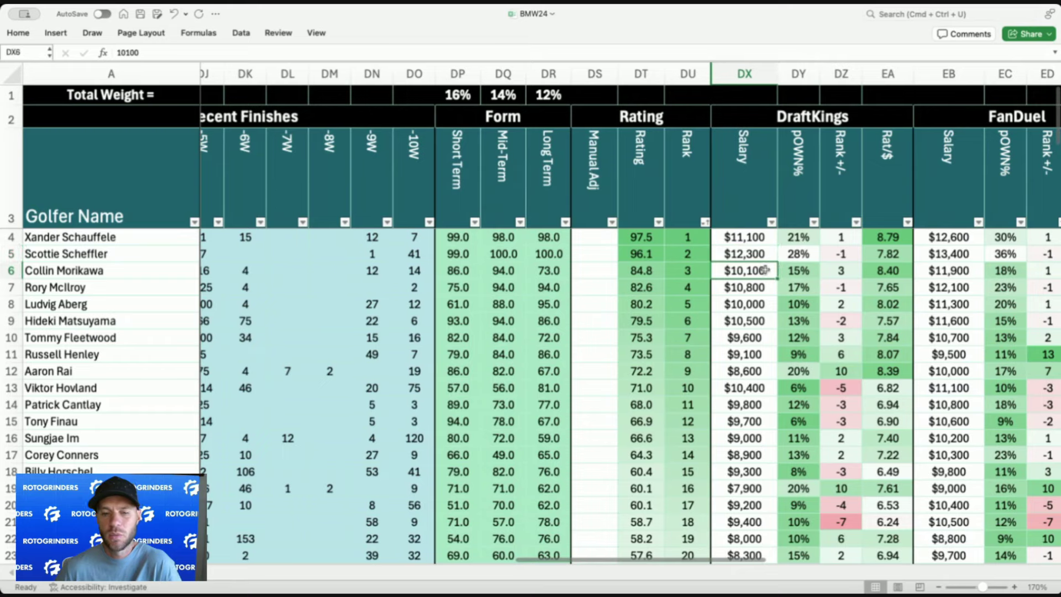
{"action": "scroll", "coordinate": [766, 269], "scroll_direction": "right", "scroll_amount": 5}
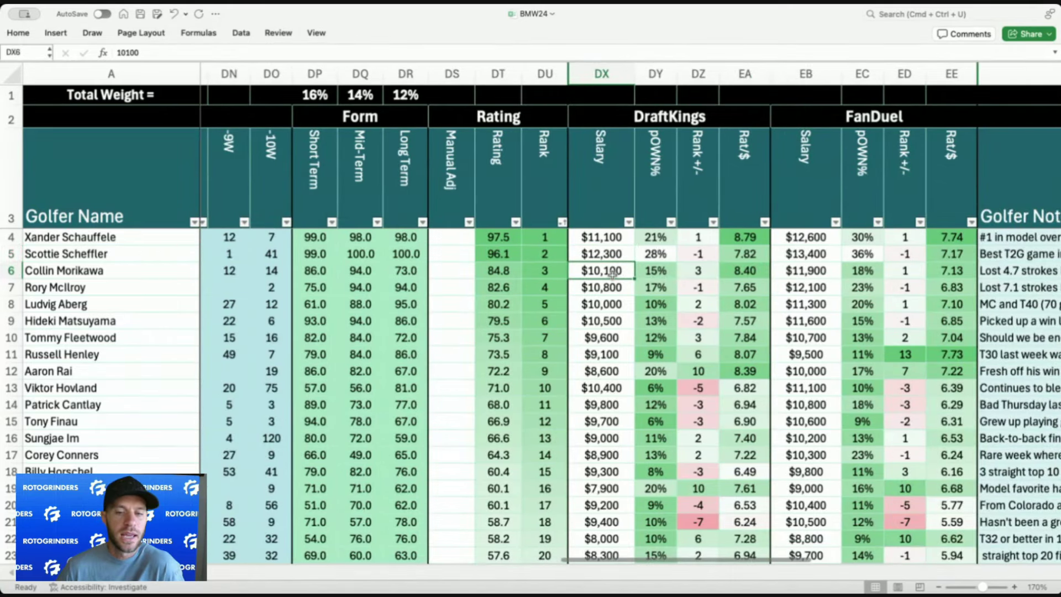
{"action": "left_click", "coordinate": [612, 302]}
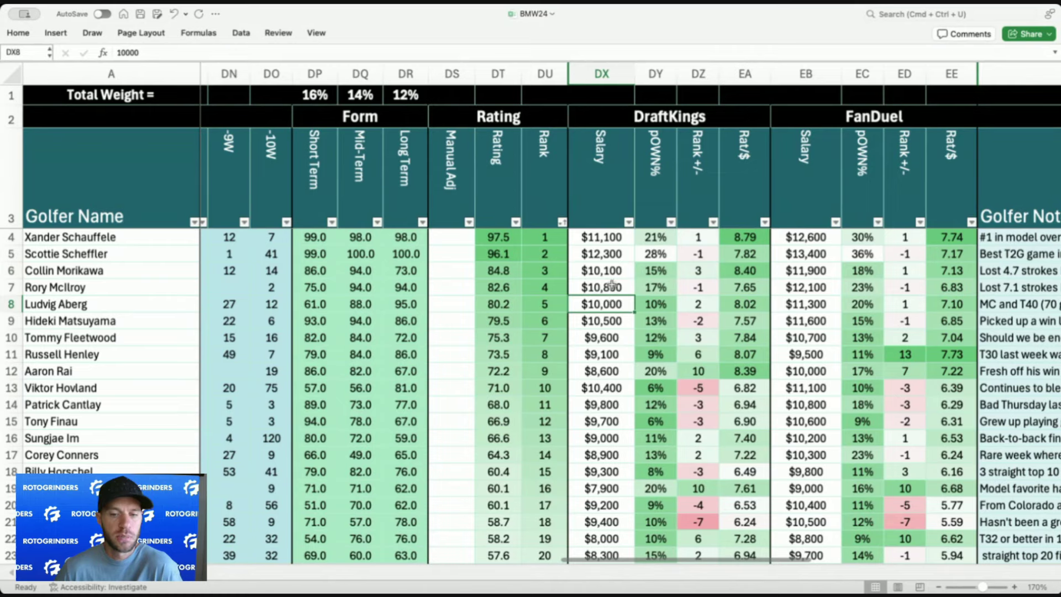
{"action": "left_click", "coordinate": [611, 284]}
{"action": "left_click", "coordinate": [612, 272]}
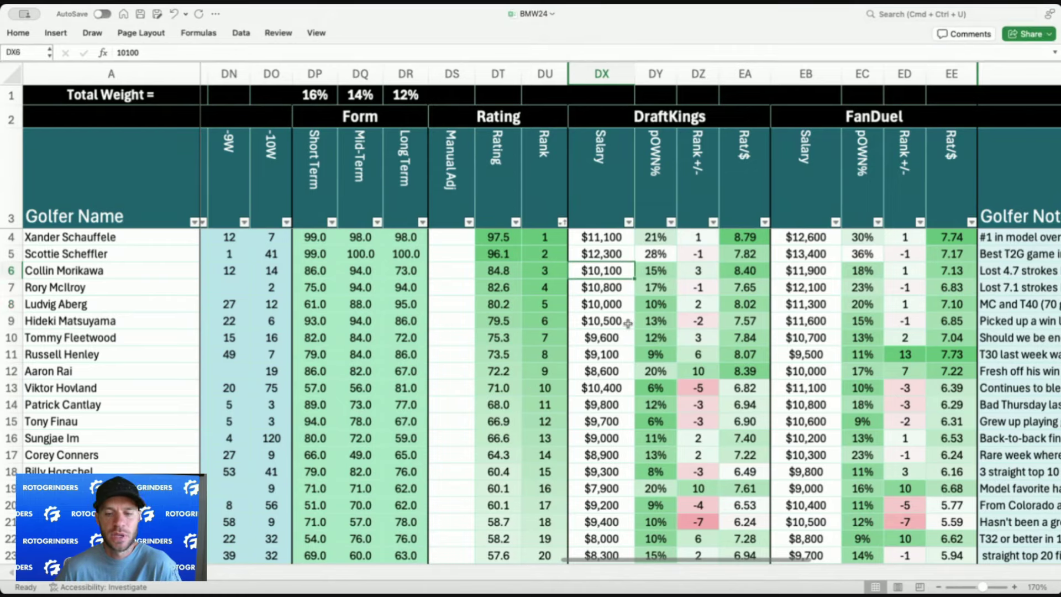
{"action": "left_click", "coordinate": [603, 285]}
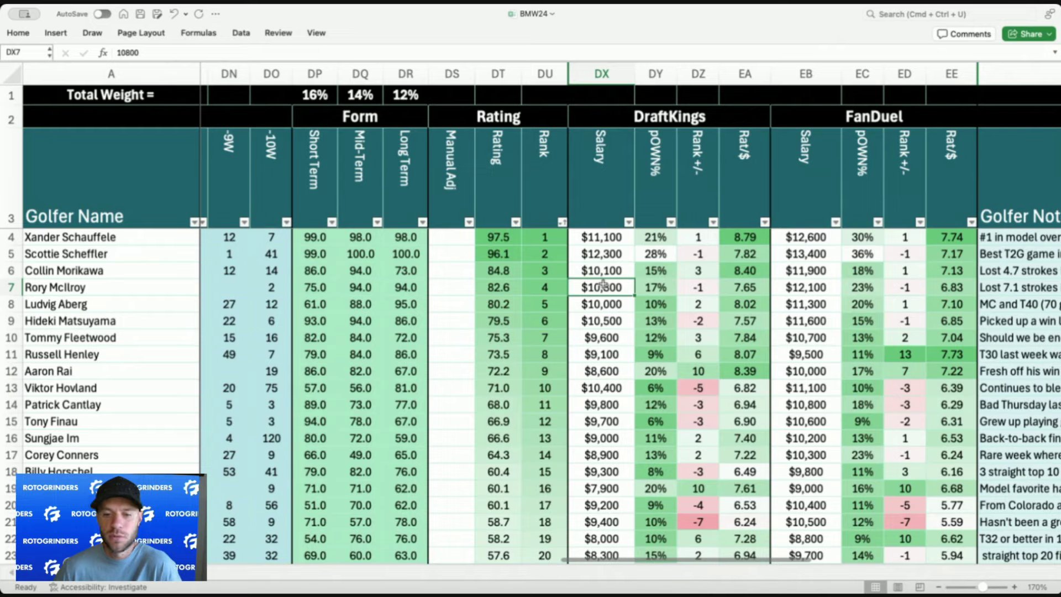
Read the Golfer Notes entry for Rory McIlroy.
{"action": "scroll", "coordinate": [603, 284], "scroll_direction": "right", "scroll_amount": 5}
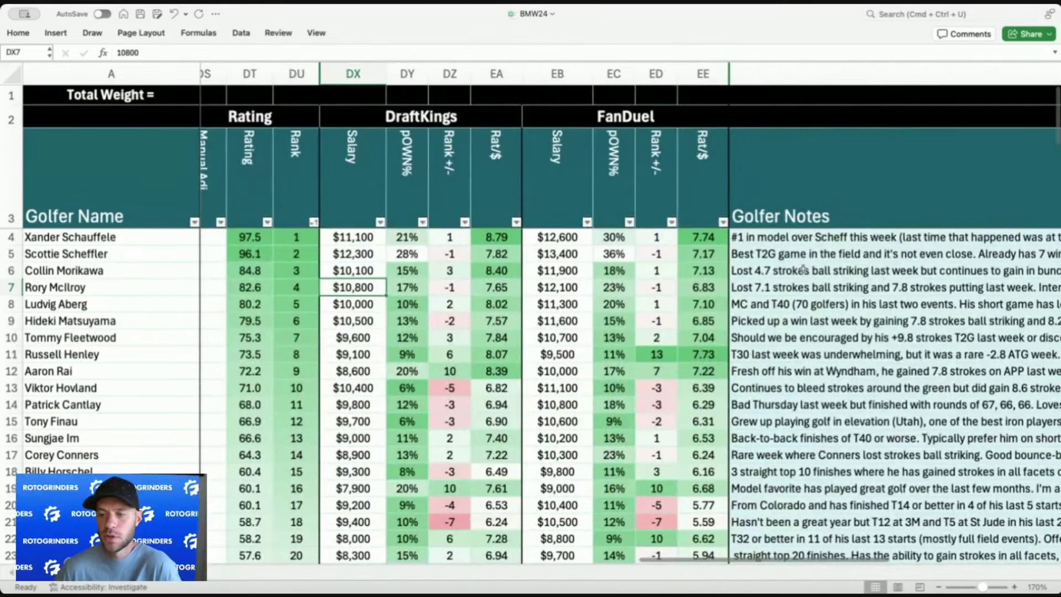
{"action": "left_click", "coordinate": [805, 284]}
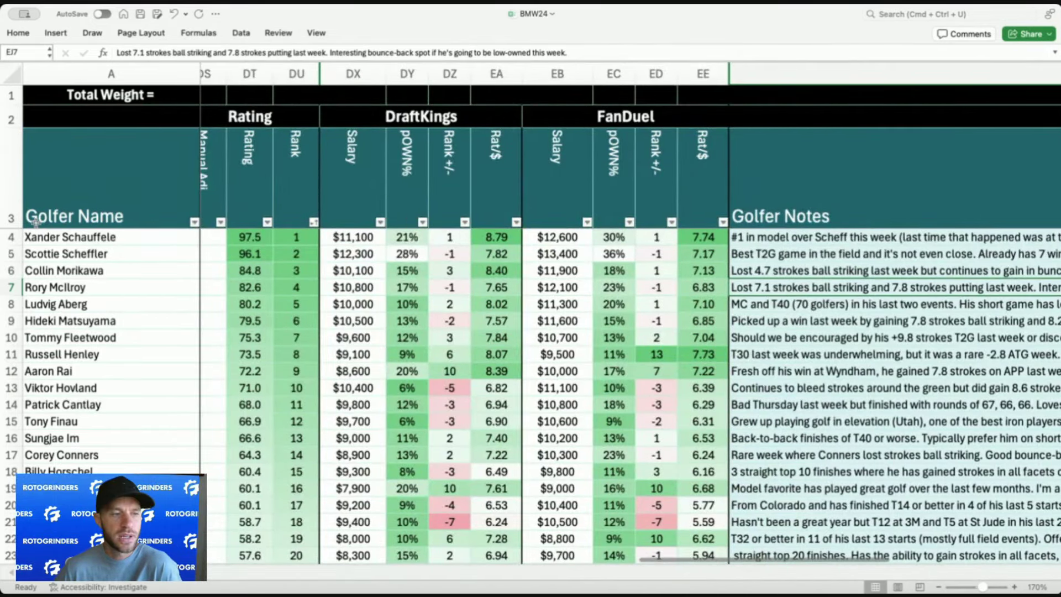
{"action": "scroll", "coordinate": [442, 354], "scroll_direction": "left", "scroll_amount": 5}
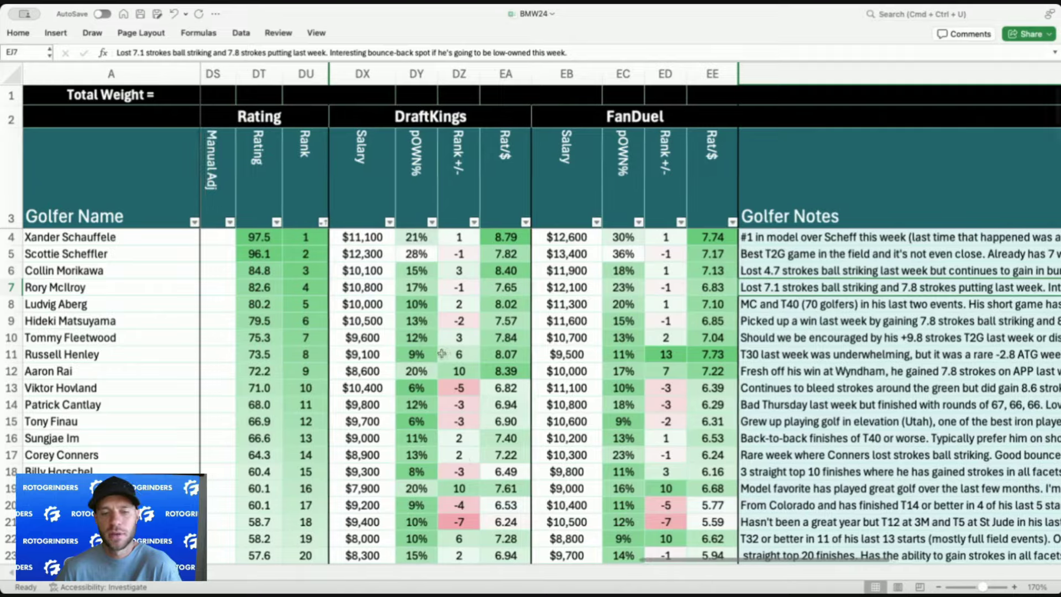
Check Rory McIlroy's DraftKings salary against his LW finish in the Recent Finishes section.
{"action": "left_click", "coordinate": [529, 304]}
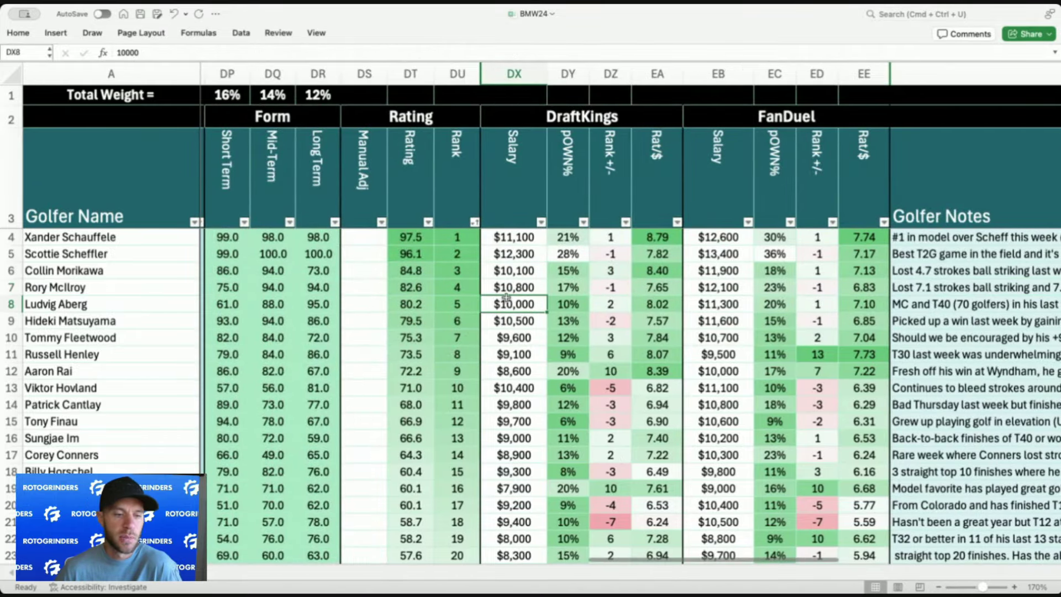
{"action": "left_click", "coordinate": [533, 290]}
{"action": "scroll", "coordinate": [533, 292], "scroll_direction": "left", "scroll_amount": 10}
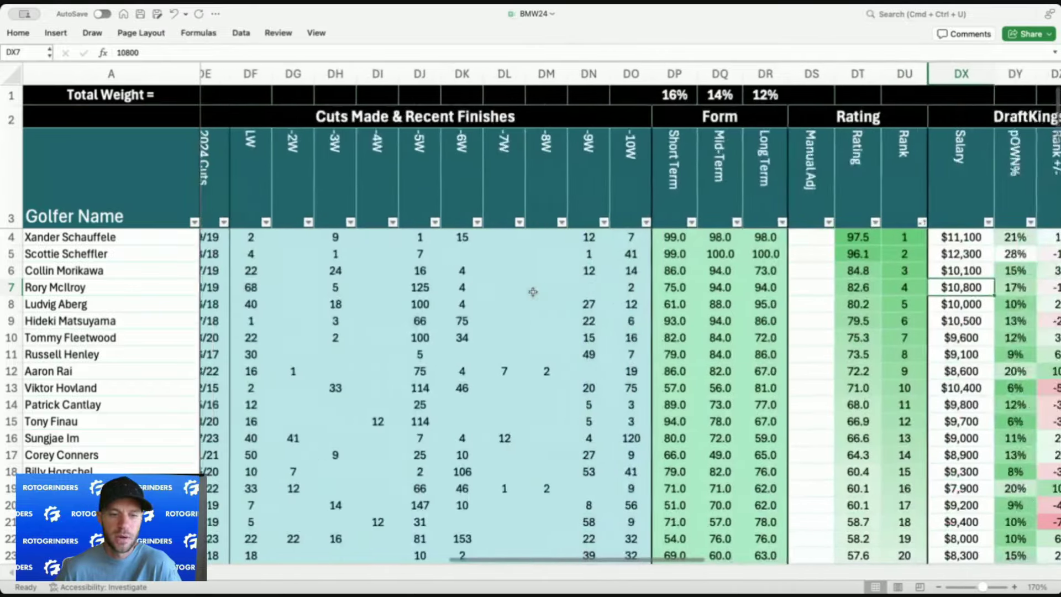
{"action": "scroll", "coordinate": [533, 292], "scroll_direction": "left", "scroll_amount": 3}
{"action": "left_click", "coordinate": [351, 287]}
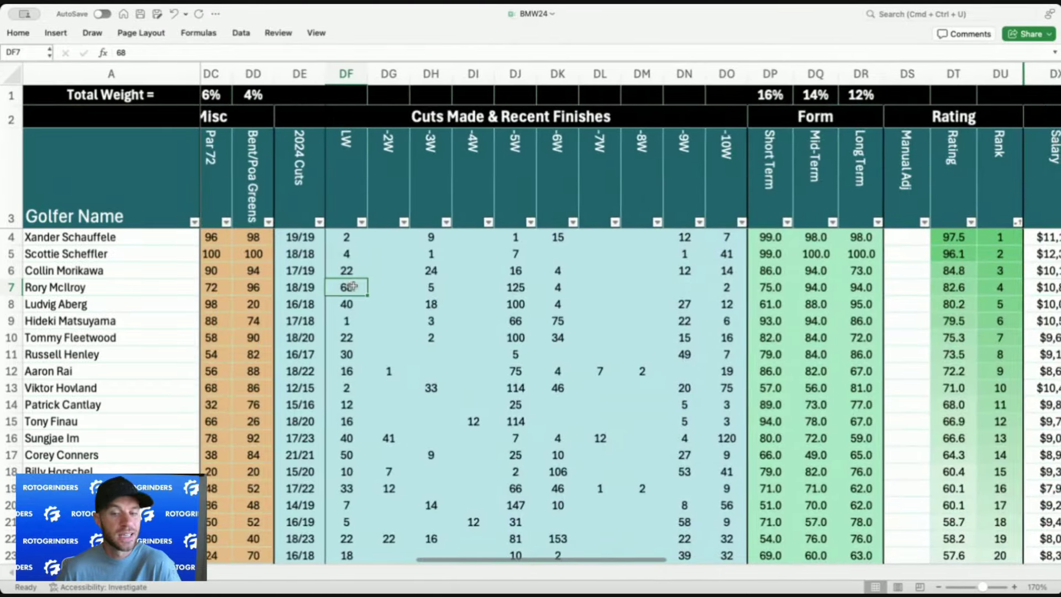
Compare Rory McIlroy's DraftKings salary with Ludvig Aberg's.
{"action": "scroll", "coordinate": [354, 285], "scroll_direction": "right", "scroll_amount": 7}
{"action": "scroll", "coordinate": [353, 286], "scroll_direction": "right", "scroll_amount": 1}
{"action": "left_click", "coordinate": [738, 288]}
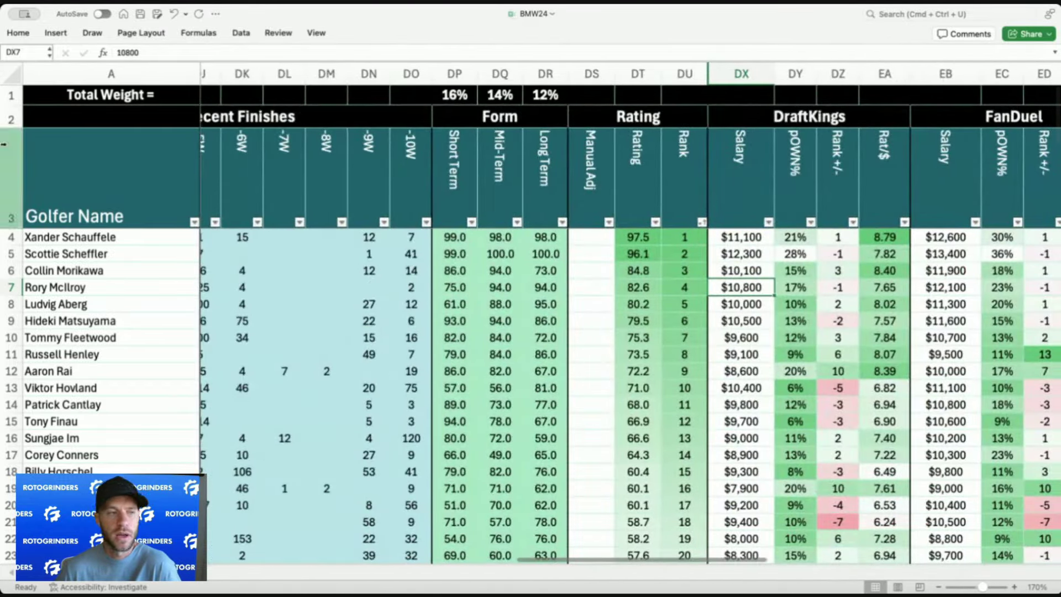
{"action": "left_click", "coordinate": [738, 289]}
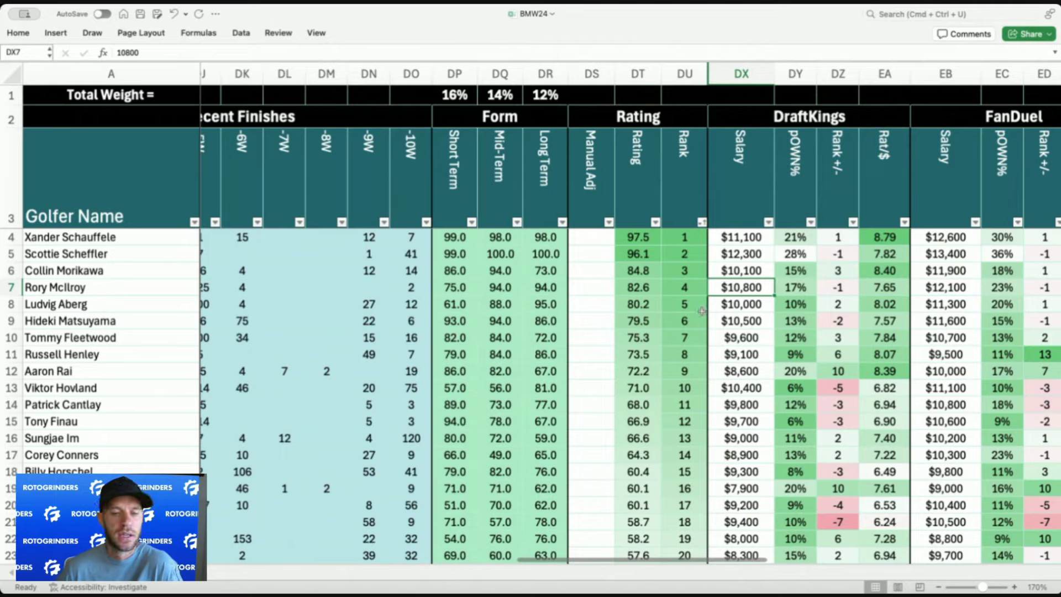
{"action": "left_click", "coordinate": [732, 304]}
{"action": "scroll", "coordinate": [732, 304], "scroll_direction": "right", "scroll_amount": 5}
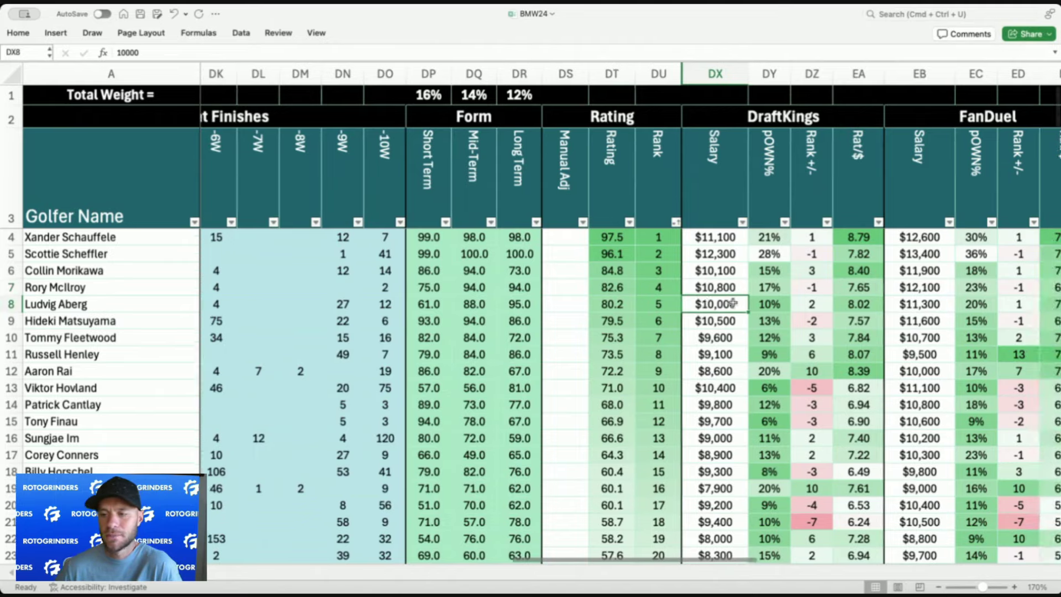
Review Ludvig Aberg's finishes for LW and -3W in the Cuts Made & Recent Finishes section.
{"action": "scroll", "coordinate": [497, 301], "scroll_direction": "left", "scroll_amount": 10}
{"action": "left_click", "coordinate": [312, 299]}
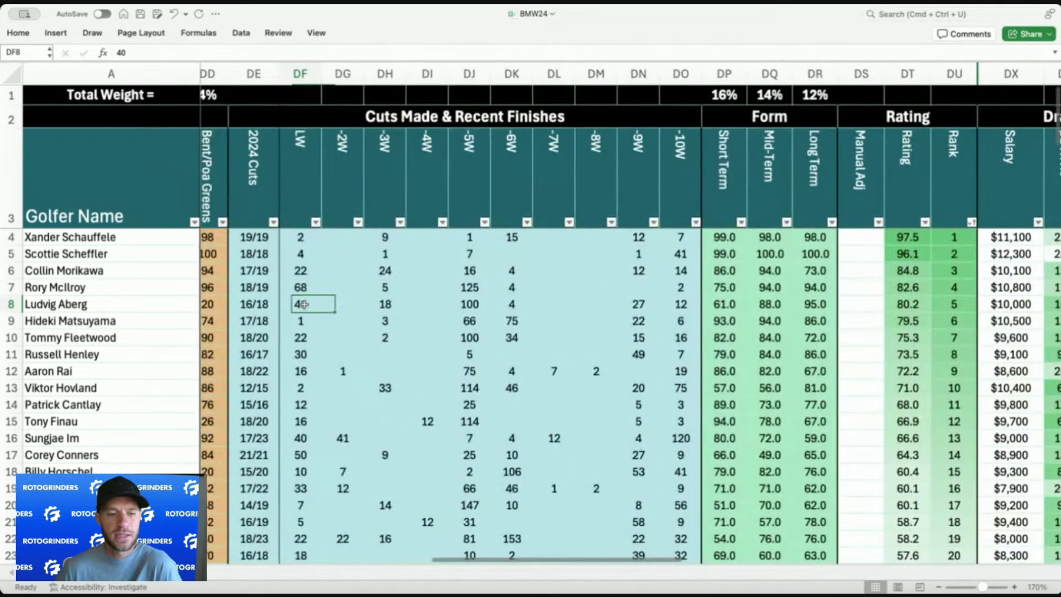
{"action": "scroll", "coordinate": [619, 316], "scroll_direction": "right", "scroll_amount": 6}
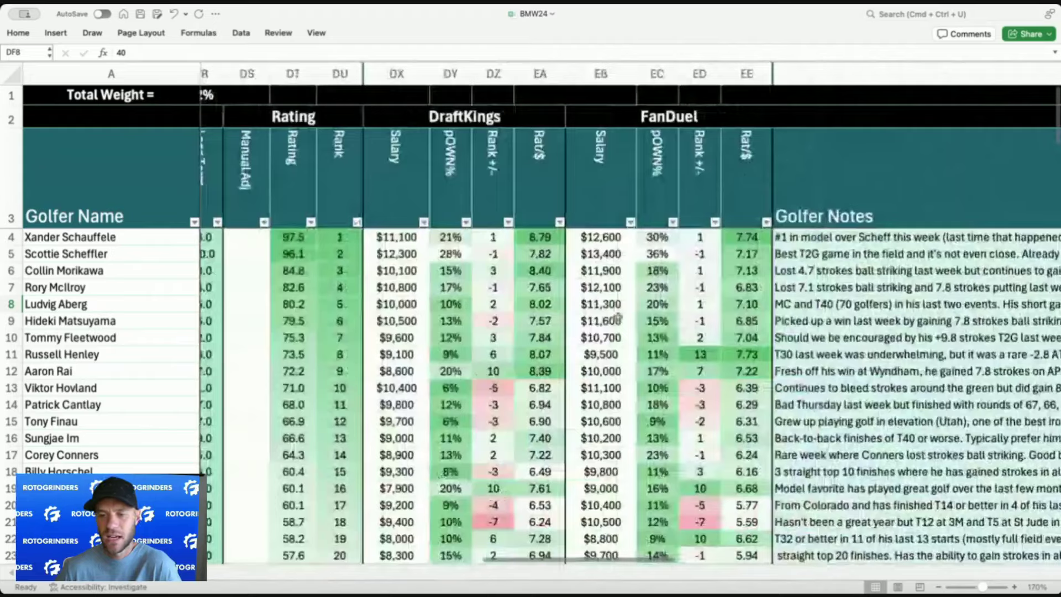
{"action": "scroll", "coordinate": [617, 317], "scroll_direction": "right", "scroll_amount": 3}
{"action": "scroll", "coordinate": [356, 315], "scroll_direction": "left", "scroll_amount": 10}
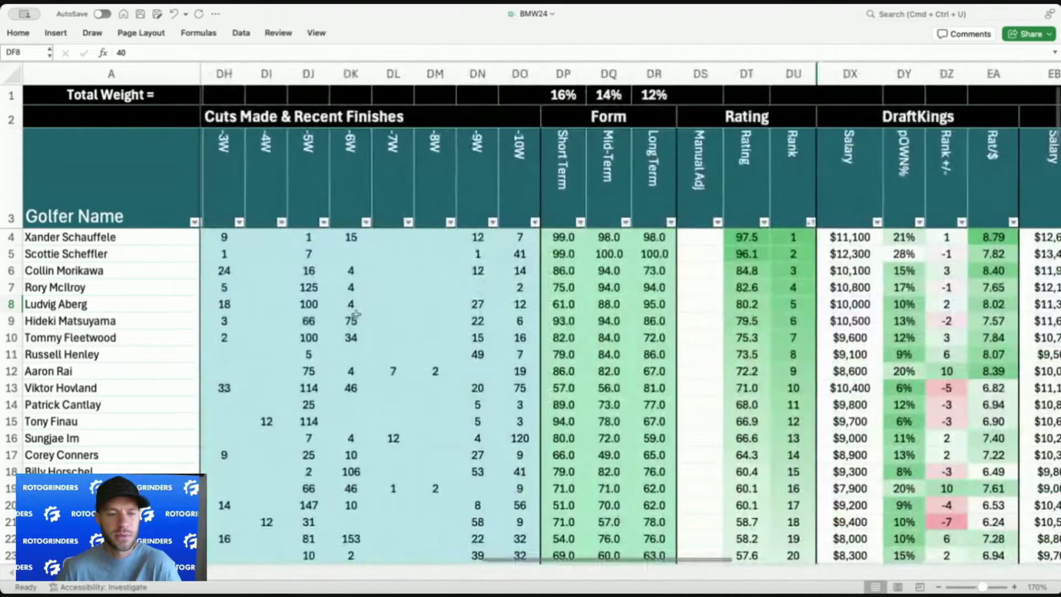
{"action": "left_click", "coordinate": [232, 303]}
{"action": "scroll", "coordinate": [390, 306], "scroll_direction": "left", "scroll_amount": 2}
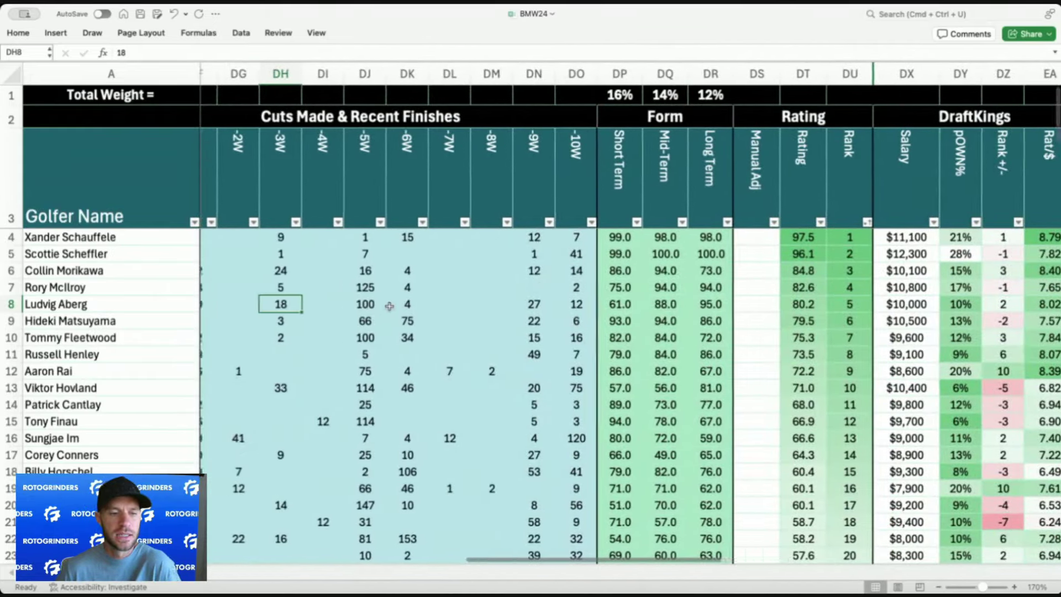
{"action": "scroll", "coordinate": [389, 306], "scroll_direction": "left", "scroll_amount": 2}
{"action": "scroll", "coordinate": [389, 315], "scroll_direction": "left", "scroll_amount": 3}
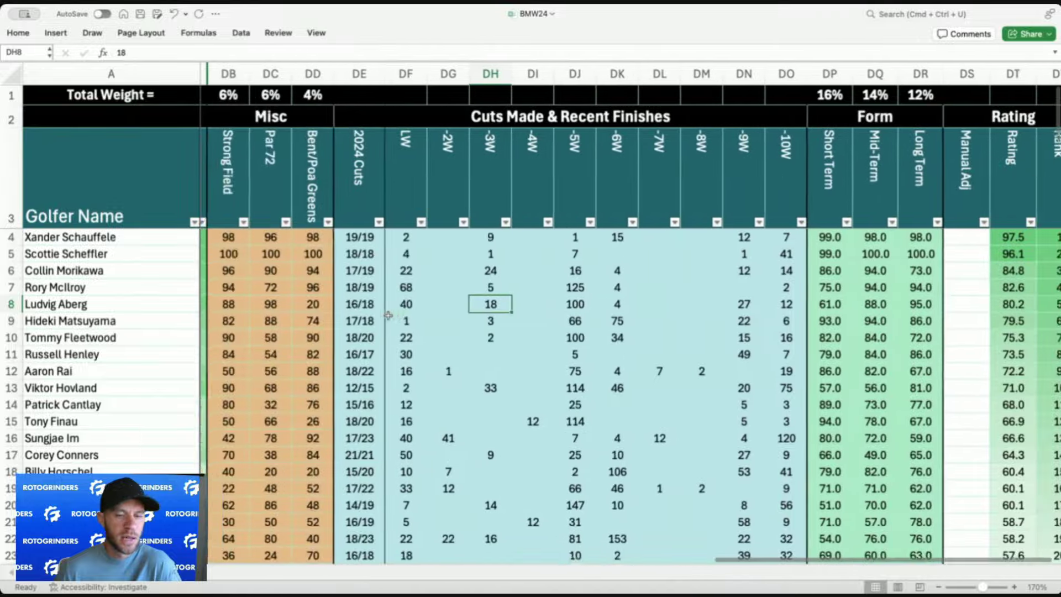
{"action": "scroll", "coordinate": [389, 315], "scroll_direction": "left", "scroll_amount": 1}
Check Hideki Matsuyama's DraftKings salary and Ludvig Aberg's projected DraftKings ownership.
{"action": "scroll", "coordinate": [500, 306], "scroll_direction": "right", "scroll_amount": 6}
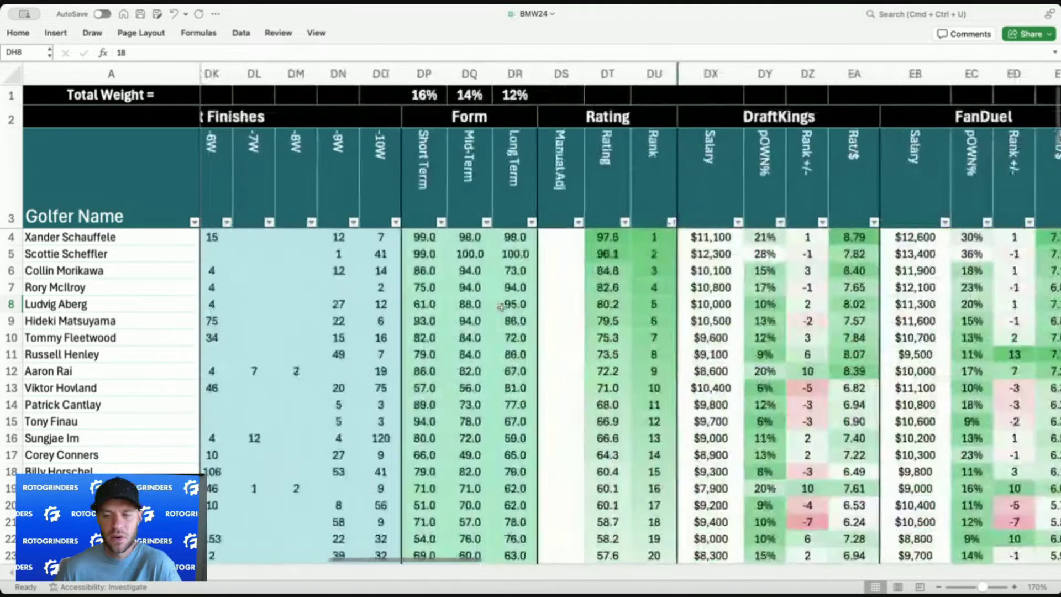
{"action": "scroll", "coordinate": [500, 307], "scroll_direction": "right", "scroll_amount": 4}
{"action": "left_click", "coordinate": [554, 303]}
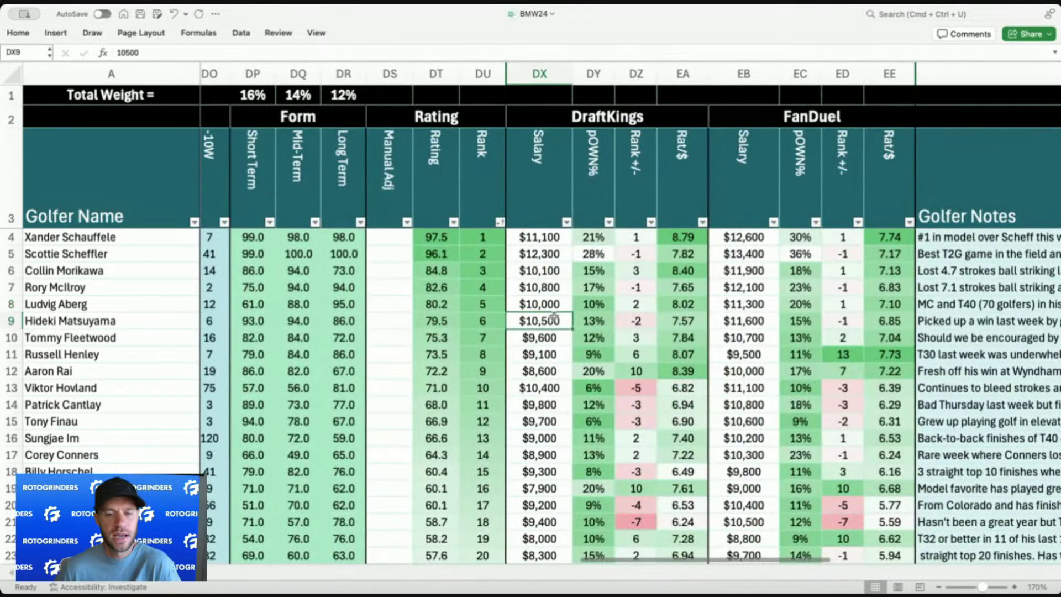
{"action": "left_click", "coordinate": [606, 299]}
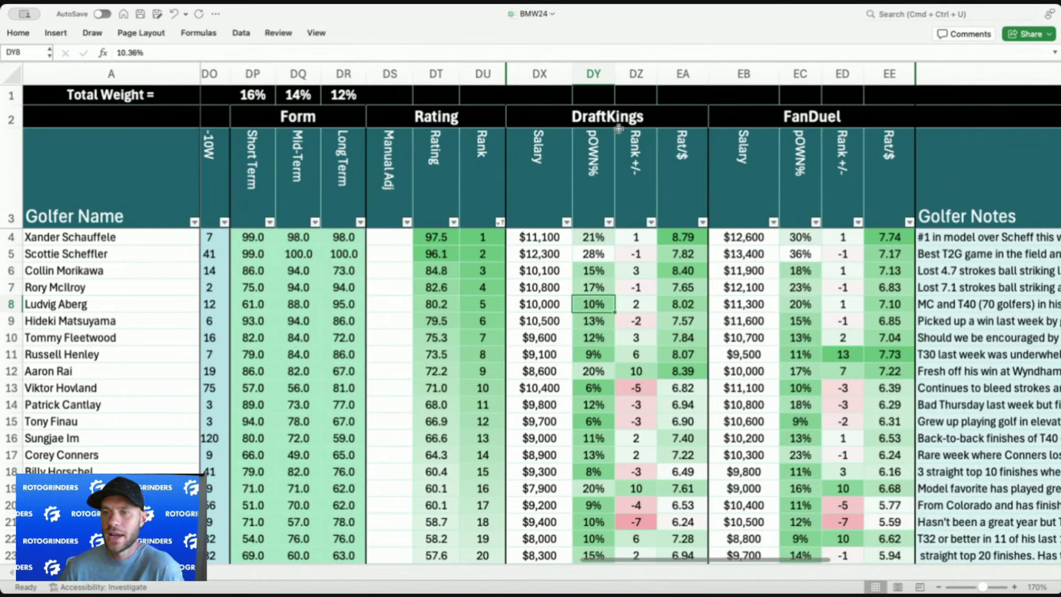
Examine the DraftKings and FanDuel pOWN% columns, comparing Ludvig Aberg's DraftKings ownership with Hideki Matsuyama's.
{"action": "left_click", "coordinate": [601, 81]}
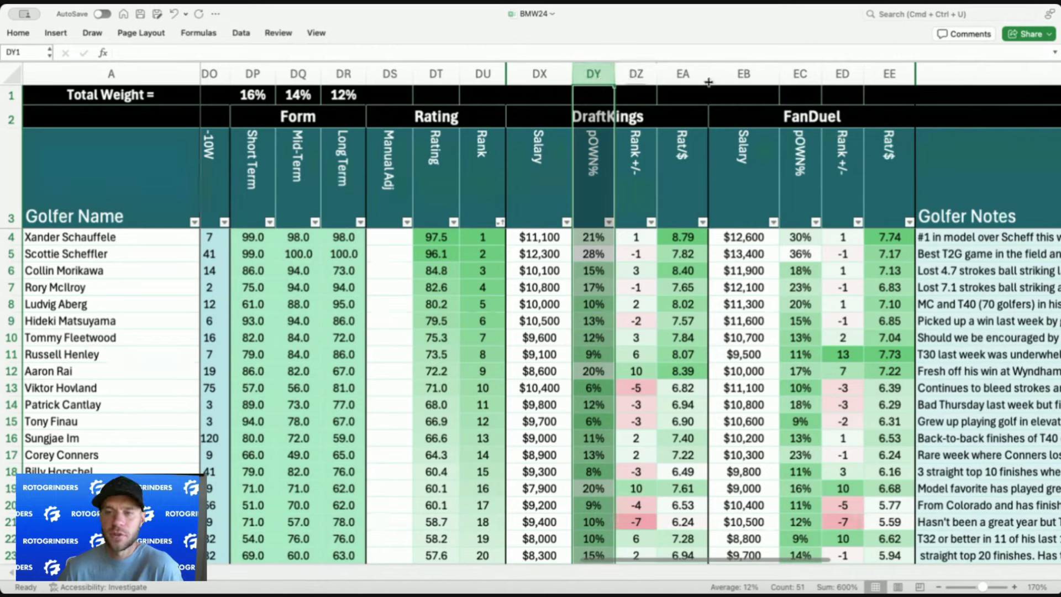
{"action": "left_click", "coordinate": [803, 78]}
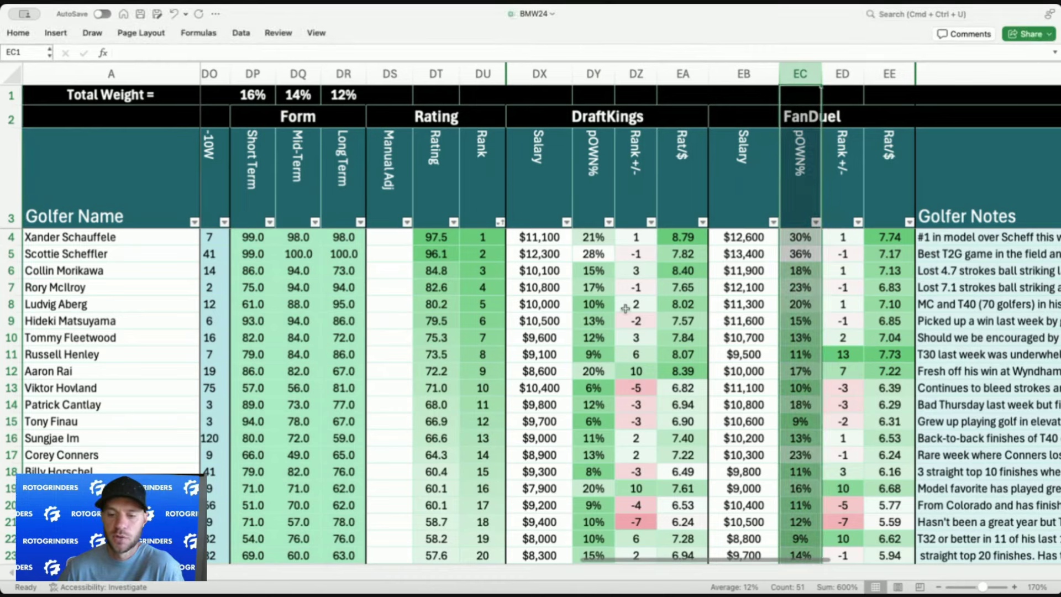
{"action": "left_click", "coordinate": [593, 303]}
{"action": "left_click", "coordinate": [595, 320]}
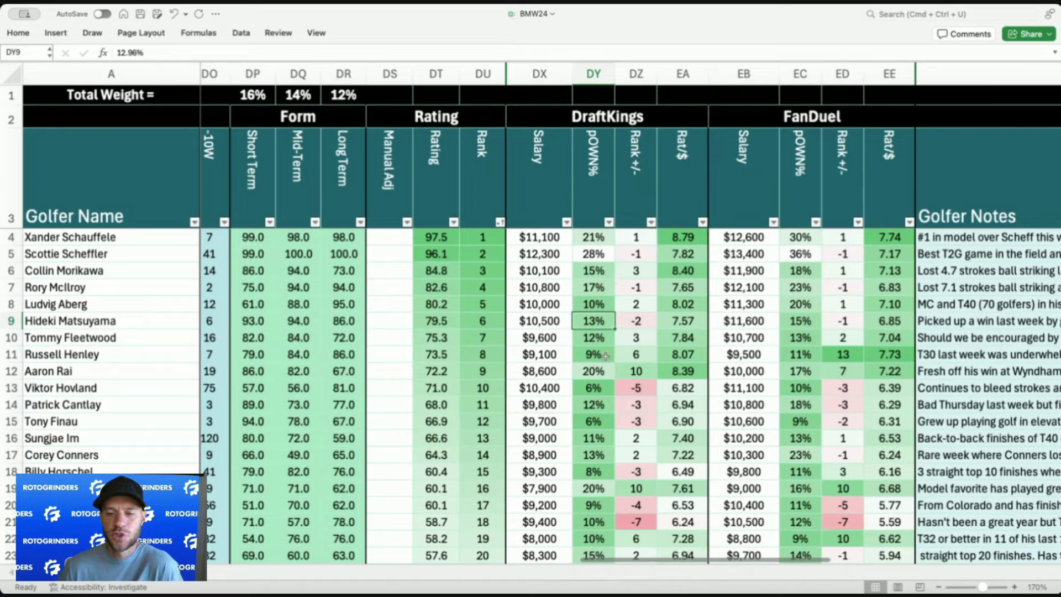
Check Hideki Matsuyama's DraftKings salary against his -3W finish.
{"action": "left_click", "coordinate": [550, 322]}
{"action": "scroll", "coordinate": [550, 322], "scroll_direction": "left", "scroll_amount": 5}
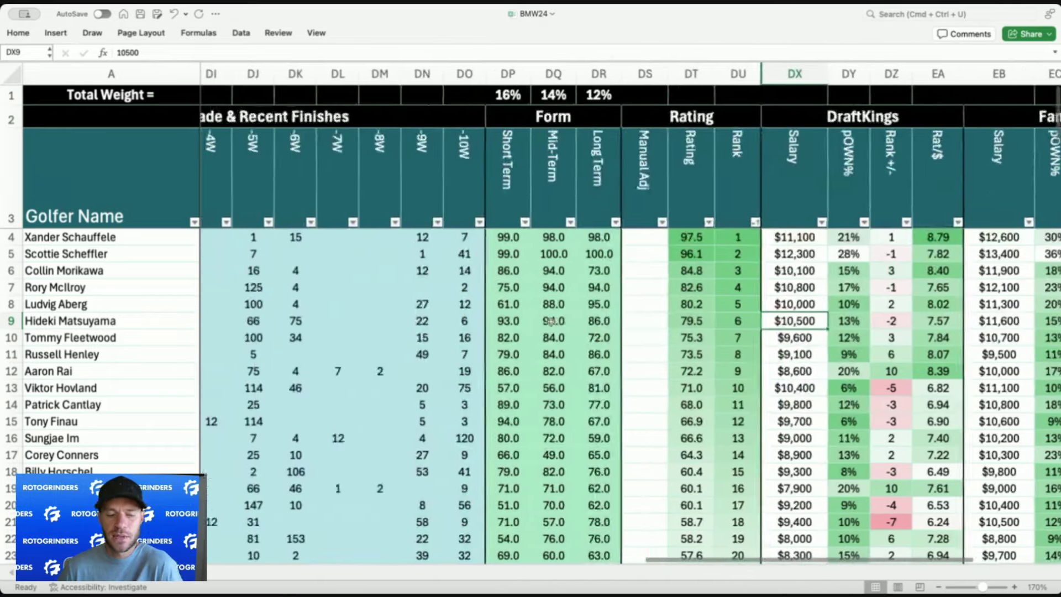
{"action": "scroll", "coordinate": [550, 320], "scroll_direction": "left", "scroll_amount": 5}
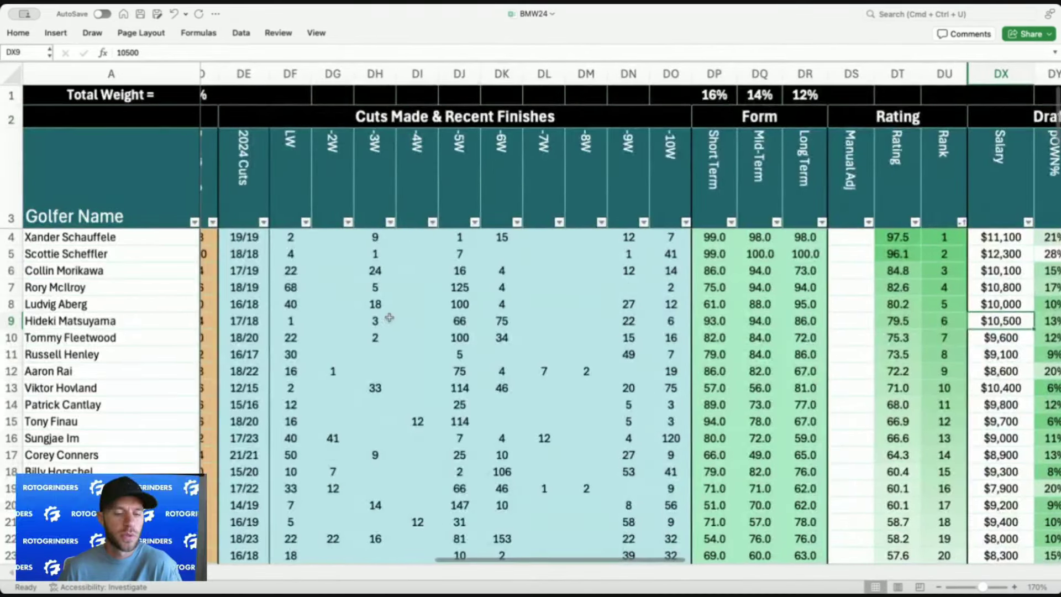
{"action": "left_click", "coordinate": [390, 318]}
Check Tommy Fleetwood's -3W and LW finishes and read his Golfer Notes entry.
{"action": "left_click", "coordinate": [377, 337]}
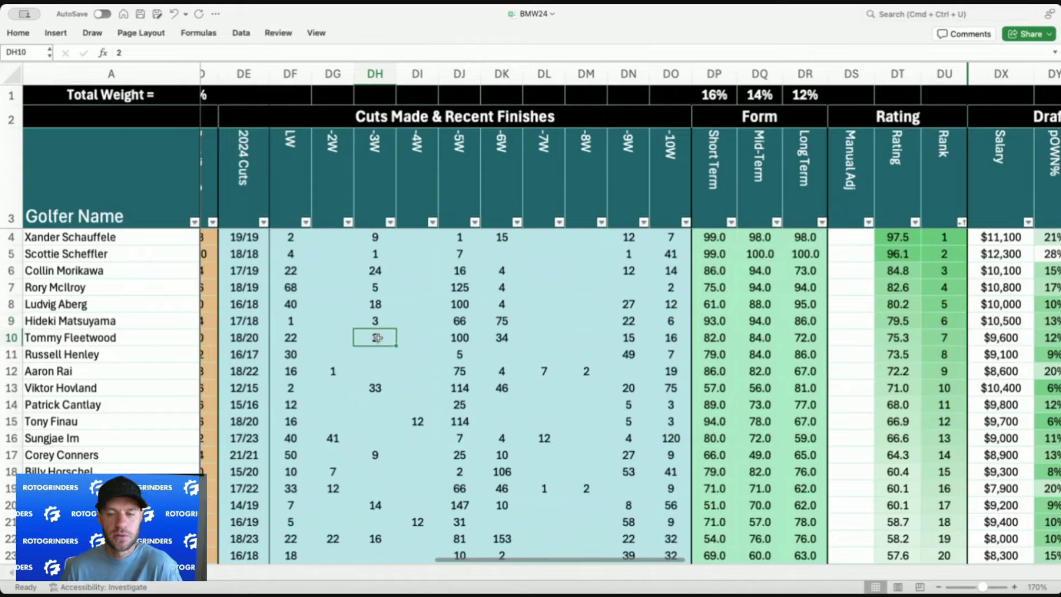
{"action": "left_click", "coordinate": [268, 336]}
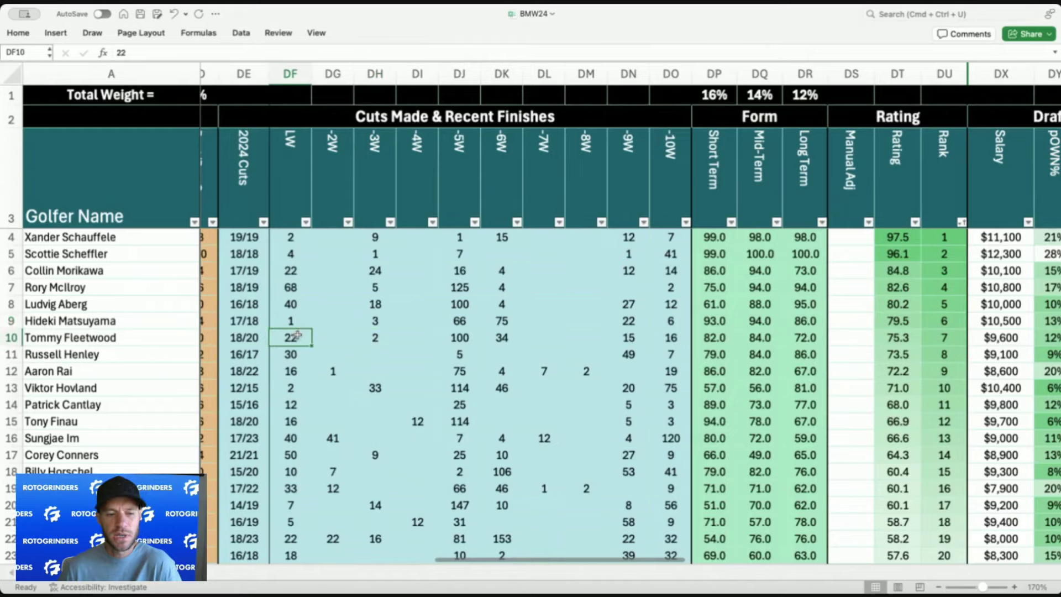
{"action": "scroll", "coordinate": [296, 334], "scroll_direction": "right", "scroll_amount": 5}
{"action": "scroll", "coordinate": [297, 335], "scroll_direction": "right", "scroll_amount": 5}
{"action": "left_click", "coordinate": [928, 335]}
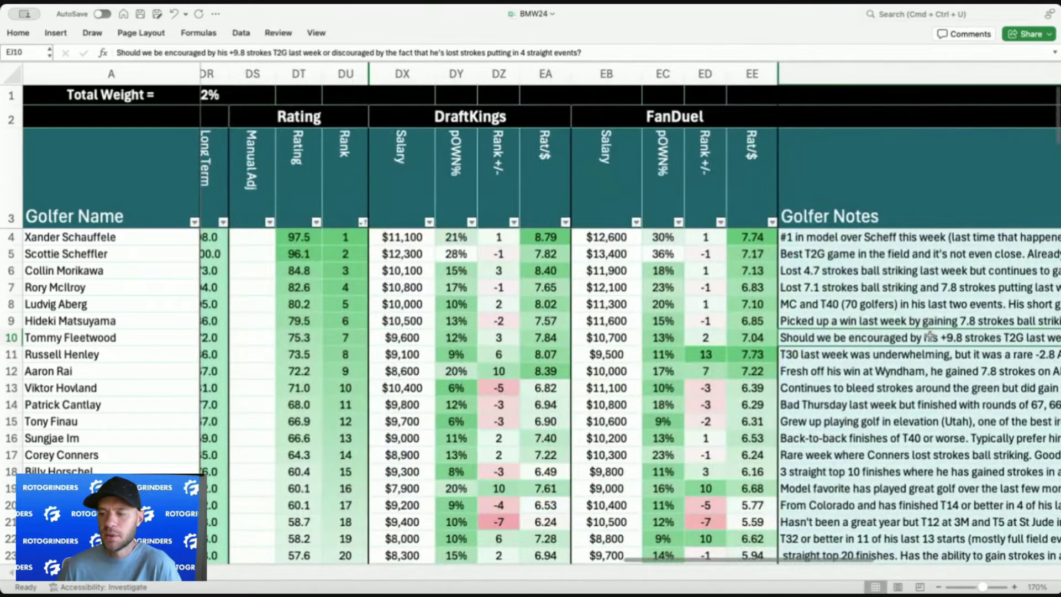
Weigh Tommy Fleetwood's DraftKings salary against his recent finishes and projected ownership.
{"action": "scroll", "coordinate": [930, 335], "scroll_direction": "left", "scroll_amount": 8}
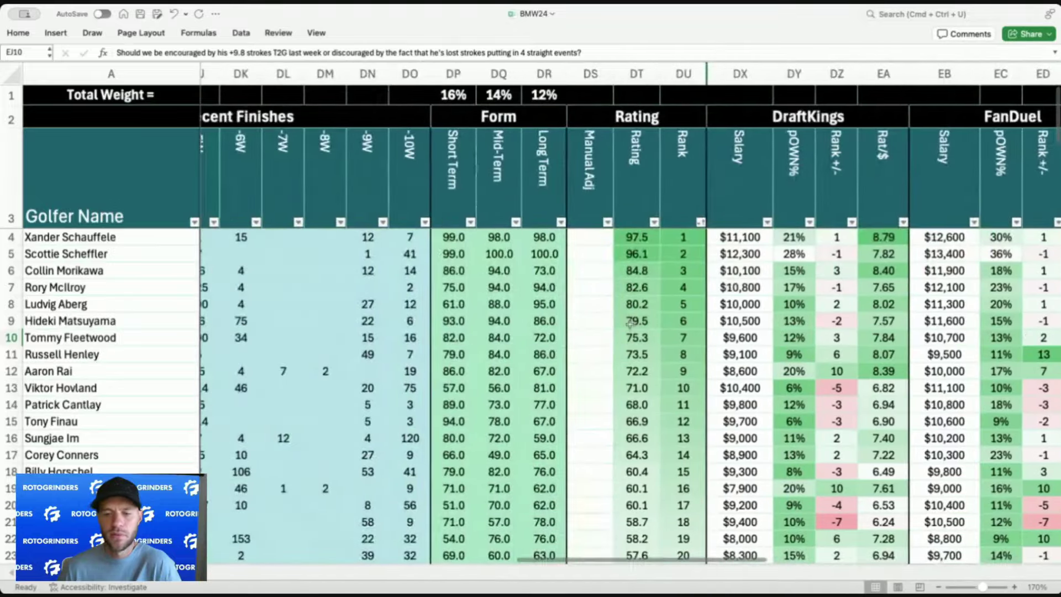
{"action": "left_click", "coordinate": [741, 336]}
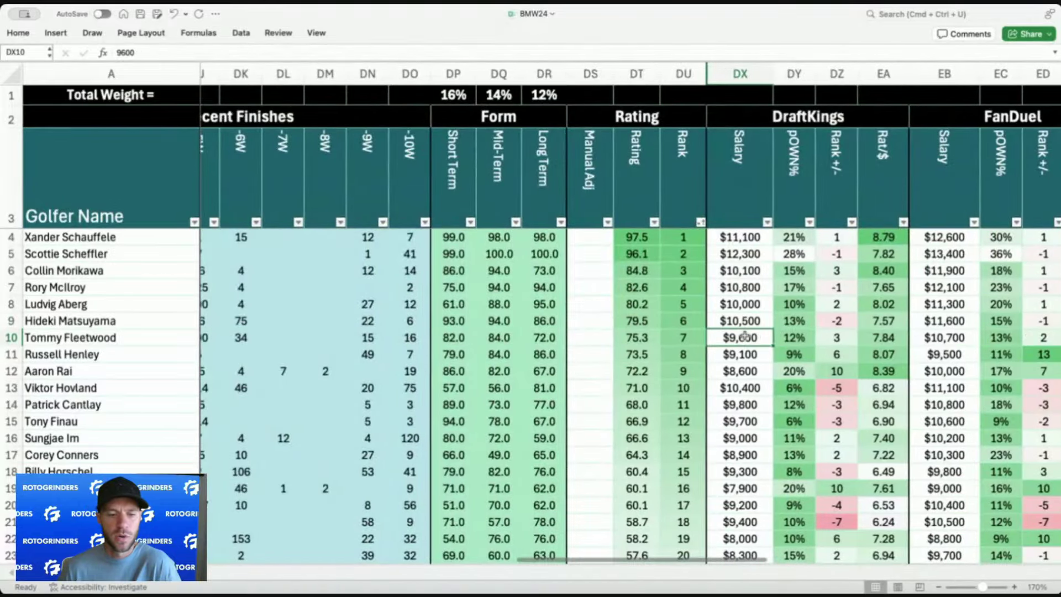
{"action": "scroll", "coordinate": [745, 334], "scroll_direction": "left", "scroll_amount": 5}
{"action": "scroll", "coordinate": [745, 335], "scroll_direction": "left", "scroll_amount": 2}
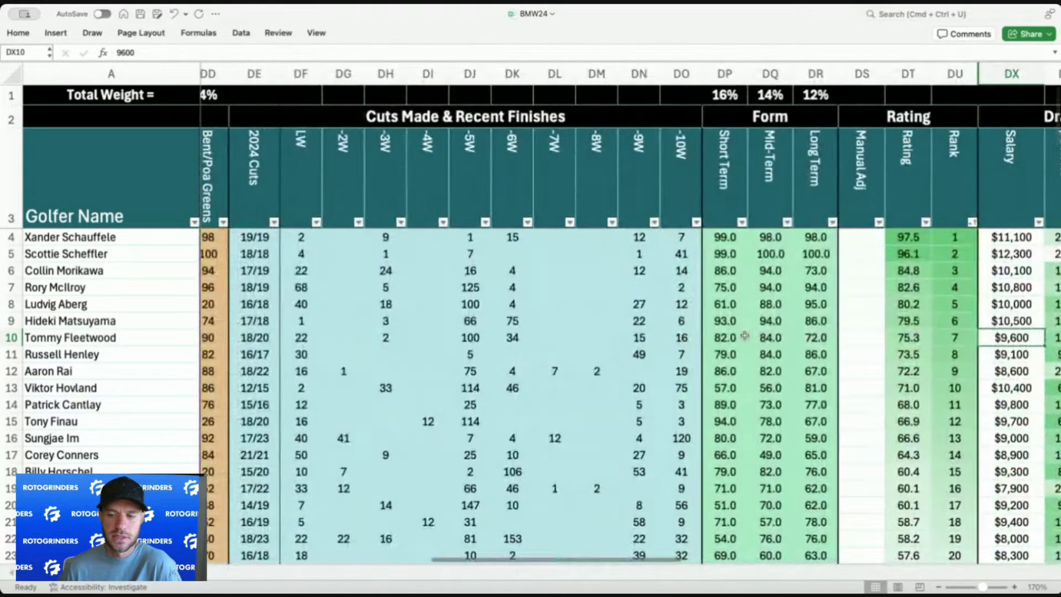
{"action": "scroll", "coordinate": [745, 335], "scroll_direction": "right", "scroll_amount": 10}
{"action": "scroll", "coordinate": [745, 336], "scroll_direction": "left", "scroll_amount": 2}
{"action": "scroll", "coordinate": [744, 335], "scroll_direction": "left", "scroll_amount": 2}
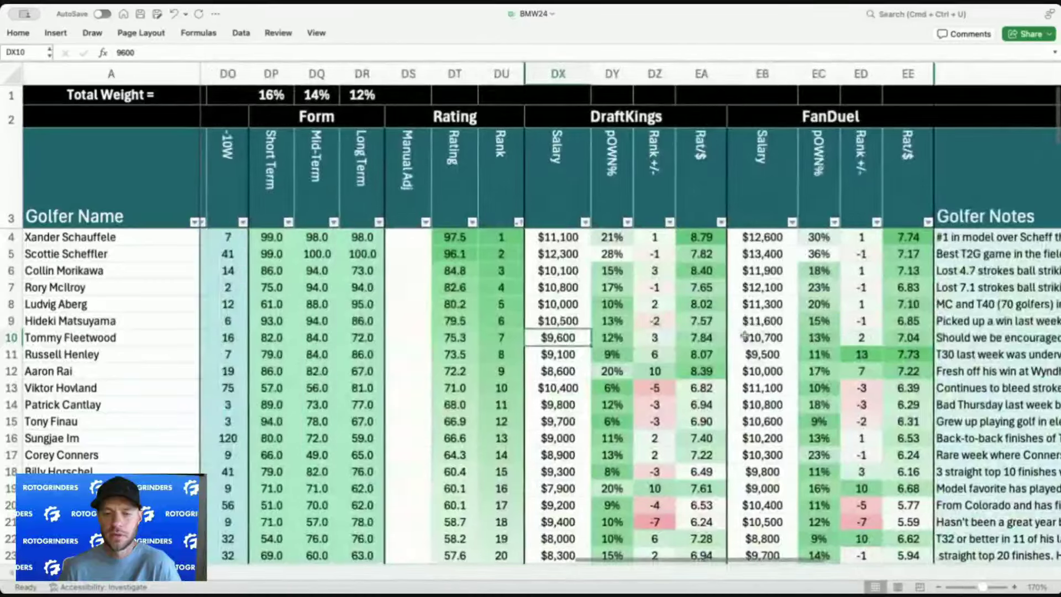
{"action": "left_click", "coordinate": [600, 337], "text": "shift"}
{"action": "left_click", "coordinate": [556, 335]}
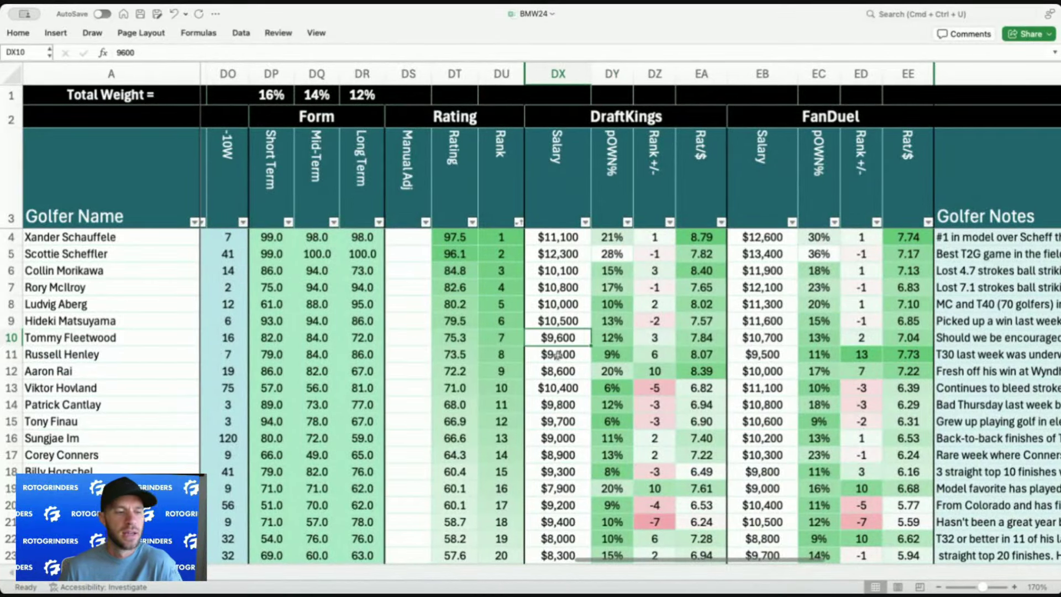
Compare Russell Henley's DraftKings salary with Aaron Rai's.
{"action": "left_click", "coordinate": [557, 354]}
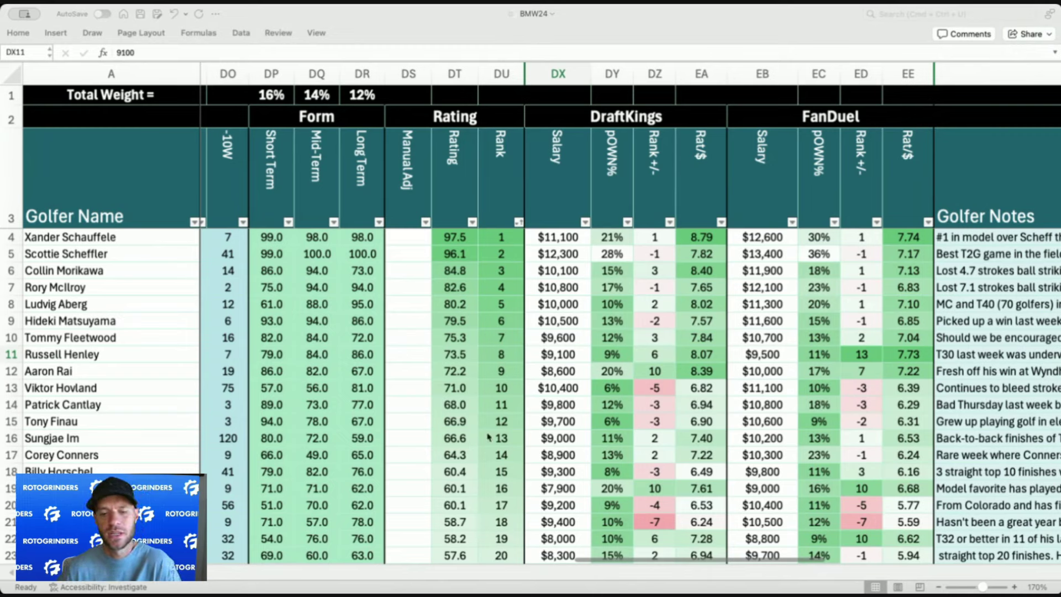
{"action": "key", "text": "super+Tab"}
{"action": "left_click", "coordinate": [563, 376]}
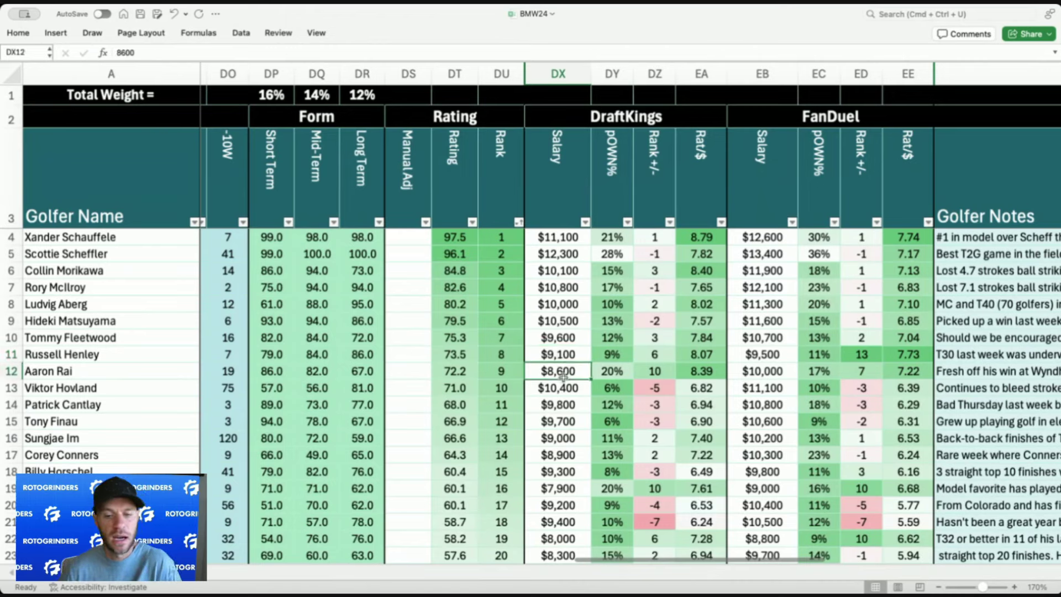
{"action": "left_click", "coordinate": [564, 358]}
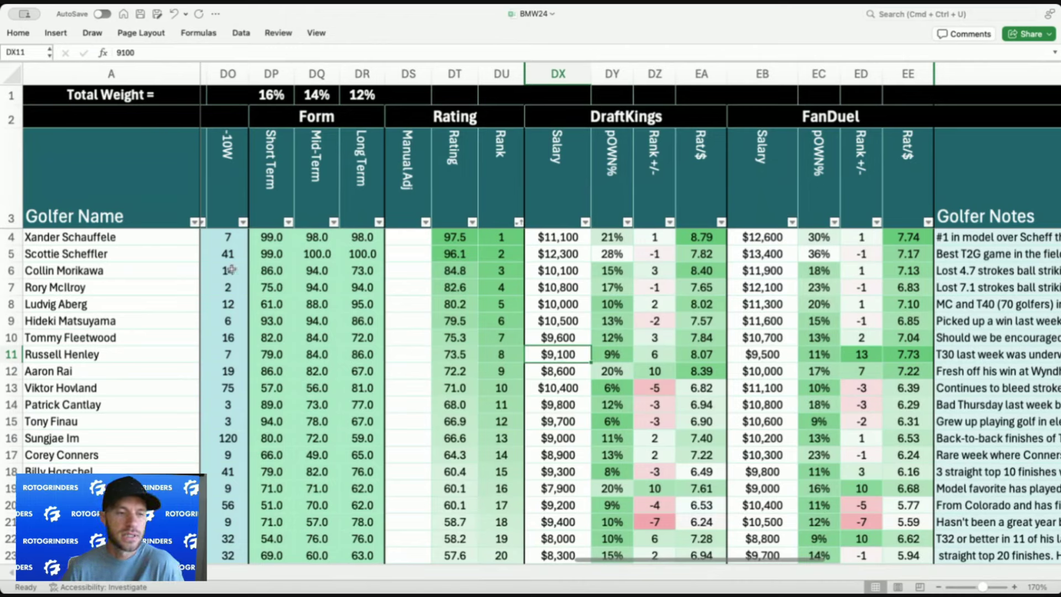
{"action": "left_click", "coordinate": [572, 353]}
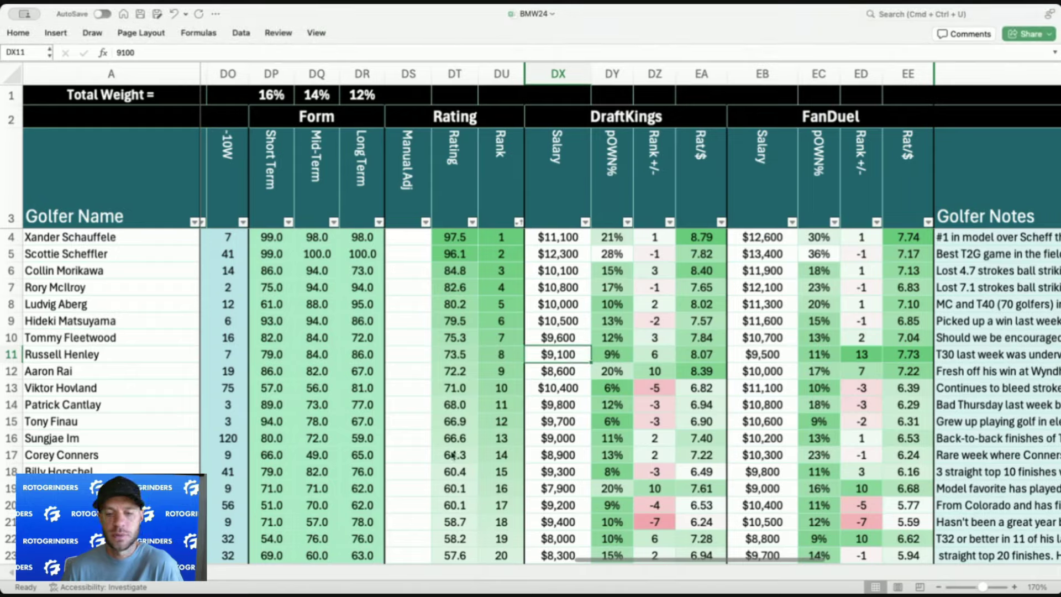
Check Aaron Rai's DraftKings salary and read his Golfer Notes entry.
{"action": "scroll", "coordinate": [572, 354], "scroll_direction": "down", "scroll_amount": 5}
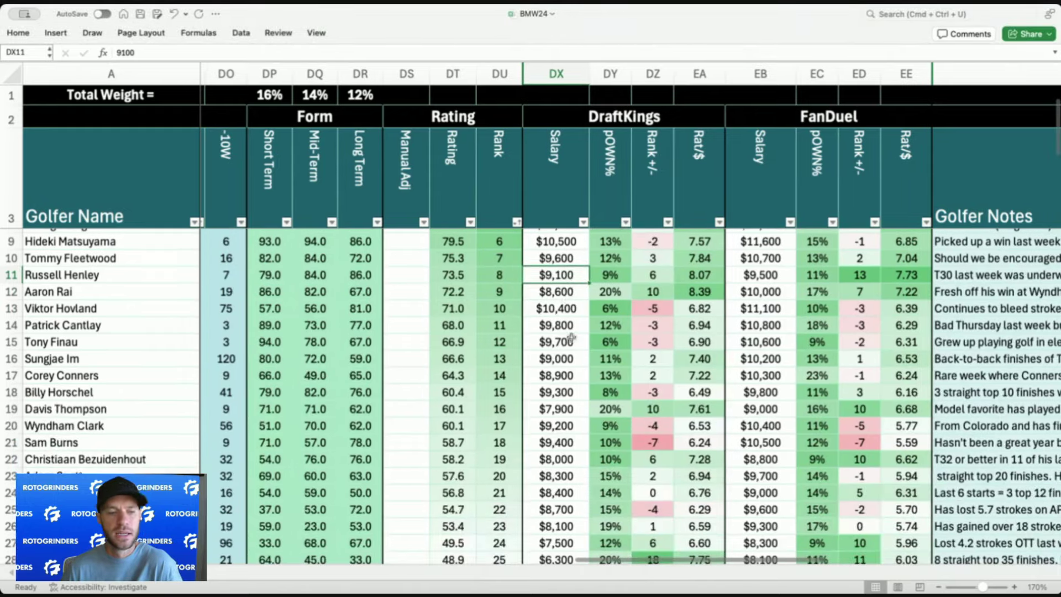
{"action": "left_click", "coordinate": [568, 297]}
{"action": "scroll", "coordinate": [568, 298], "scroll_direction": "right", "scroll_amount": 6}
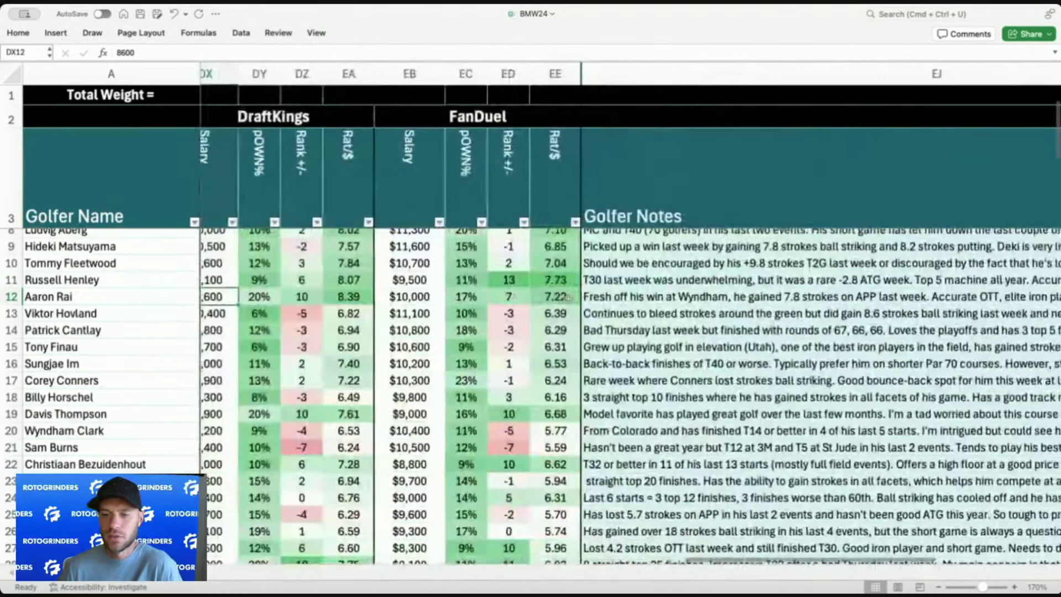
{"action": "left_click", "coordinate": [663, 301]}
{"action": "scroll", "coordinate": [608, 287], "scroll_direction": "up", "scroll_amount": 1}
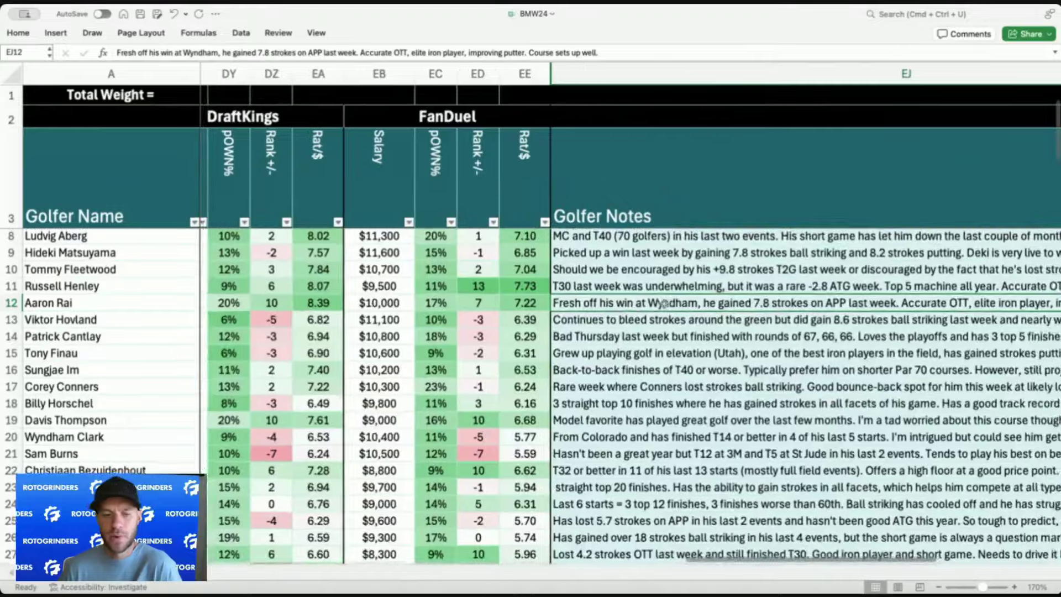
Highlight Aaron Rai's finishes from -8W to -5W and reread his Golfer Notes entry.
{"action": "scroll", "coordinate": [522, 272], "scroll_direction": "left", "scroll_amount": 10}
{"action": "left_click_drag", "start_coordinate": [530, 305], "coordinate": [450, 305]}
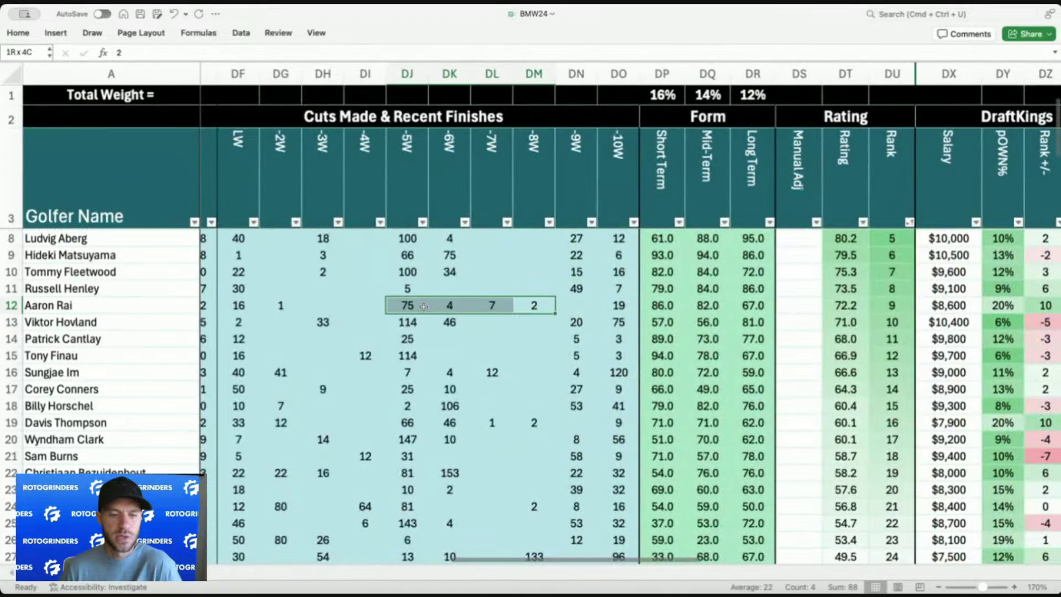
{"action": "scroll", "coordinate": [446, 307], "scroll_direction": "right", "scroll_amount": 1}
{"action": "scroll", "coordinate": [447, 307], "scroll_direction": "right", "scroll_amount": 8}
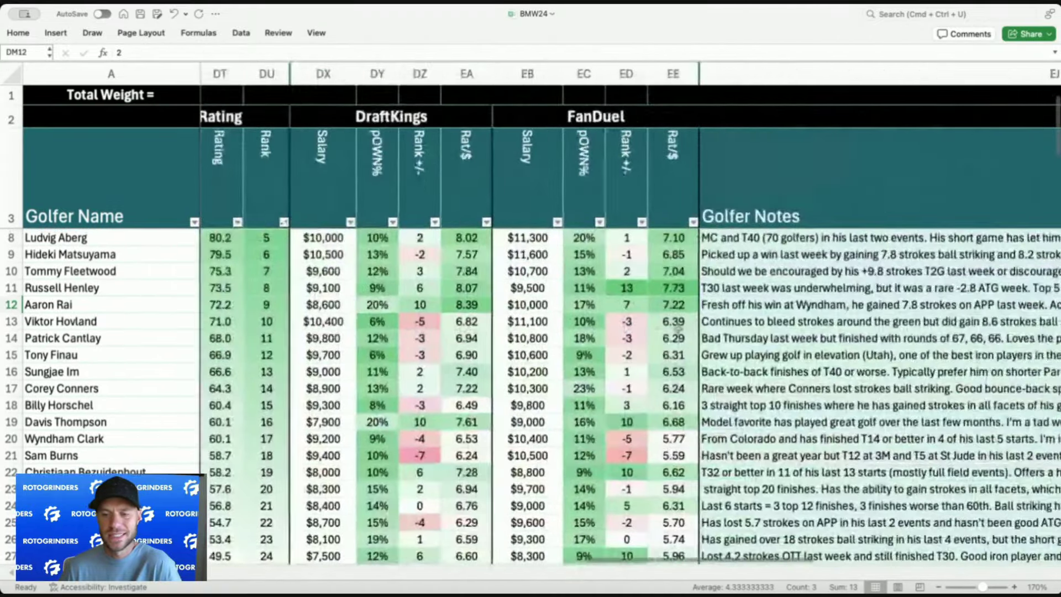
{"action": "left_click", "coordinate": [801, 311]}
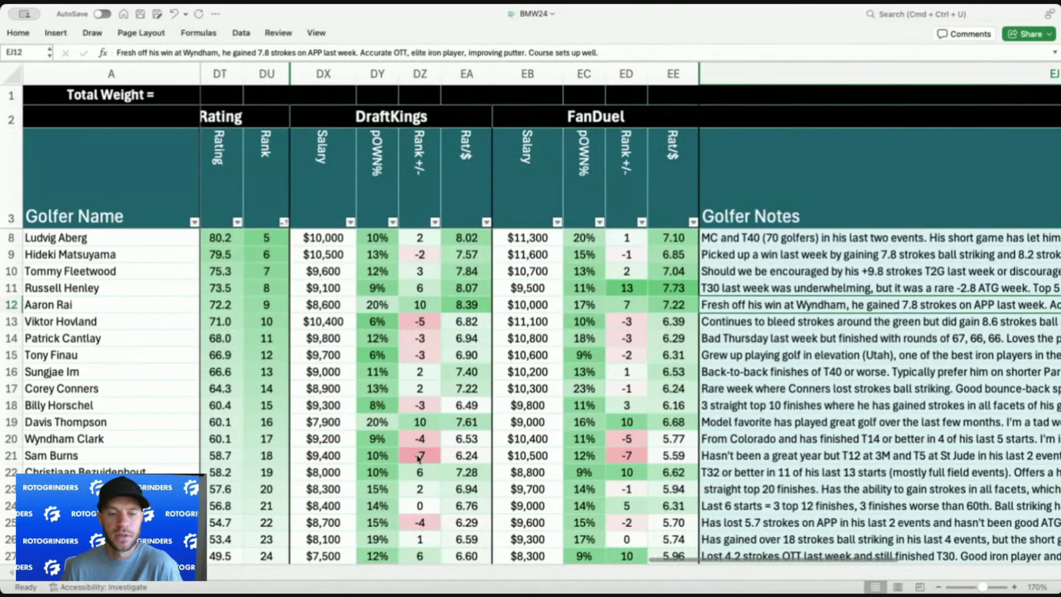
Compare Aaron Rai's DraftKings salary with Viktor Hovland's.
{"action": "scroll", "coordinate": [419, 458], "scroll_direction": "left", "scroll_amount": 5}
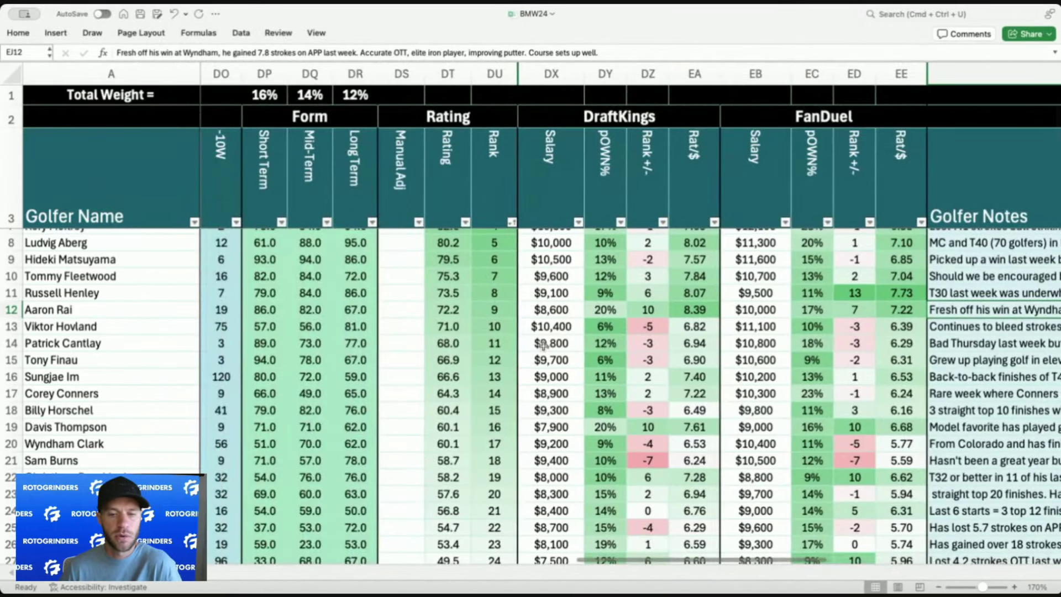
{"action": "left_click", "coordinate": [553, 310]}
{"action": "left_click", "coordinate": [558, 325]}
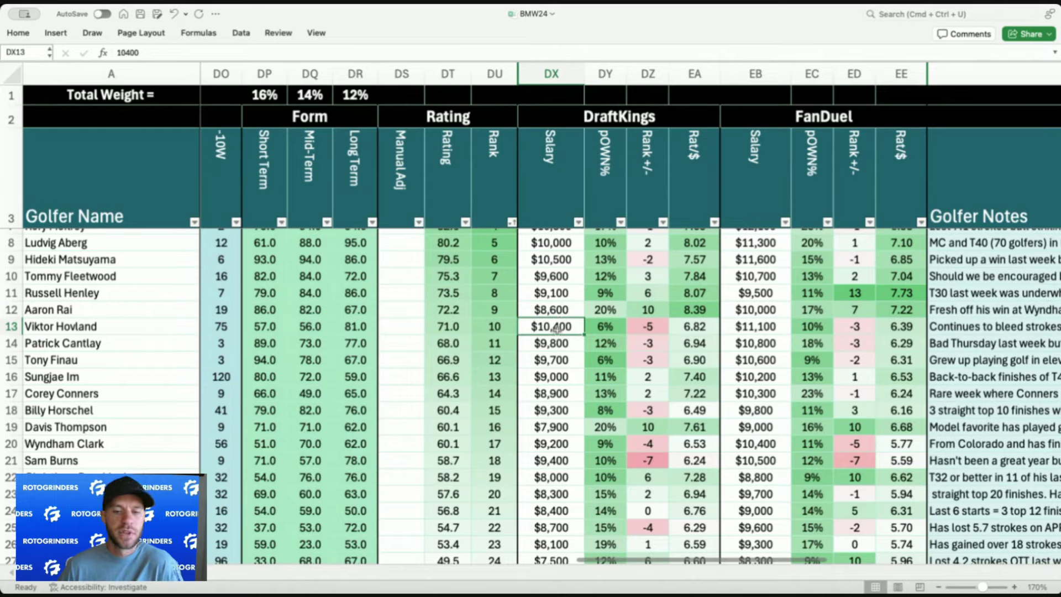
Review Viktor Hovland's recent finishes, checking his LW and -6W results.
{"action": "scroll", "coordinate": [557, 326], "scroll_direction": "down", "scroll_amount": 3}
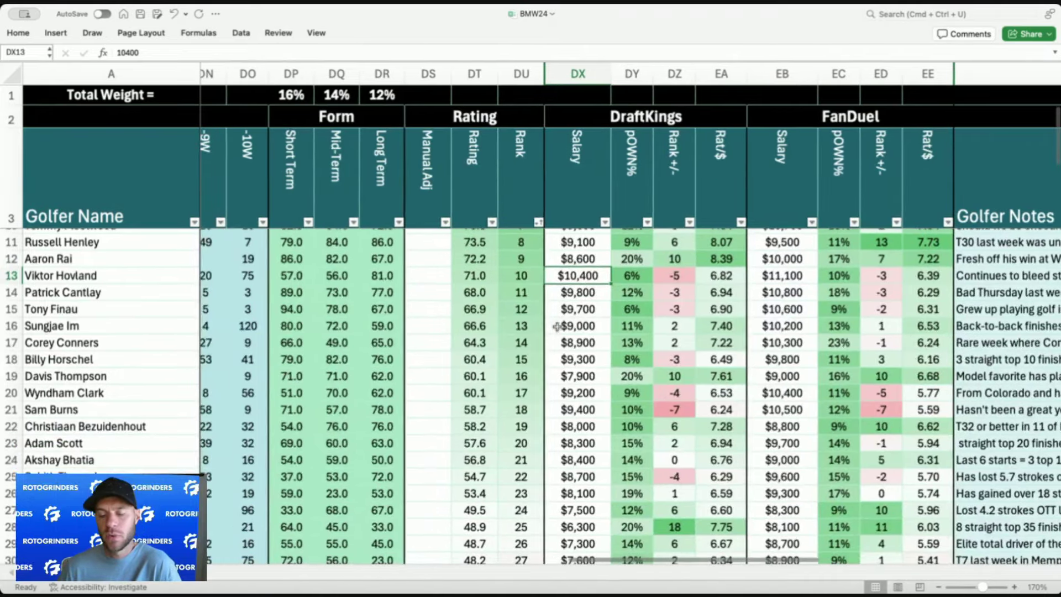
{"action": "scroll", "coordinate": [557, 326], "scroll_direction": "left", "scroll_amount": 10}
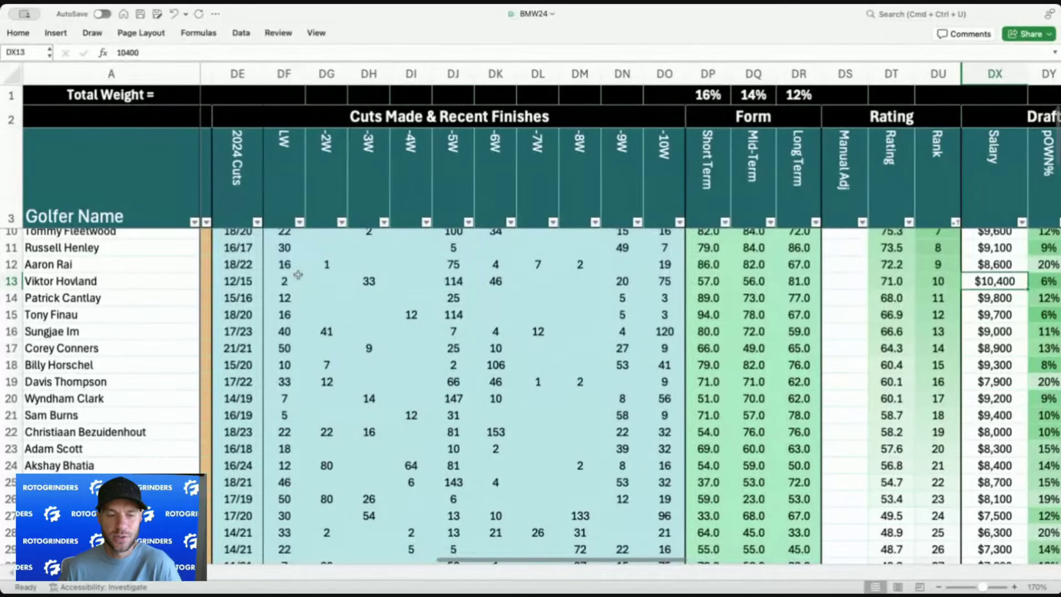
{"action": "left_click", "coordinate": [282, 282]}
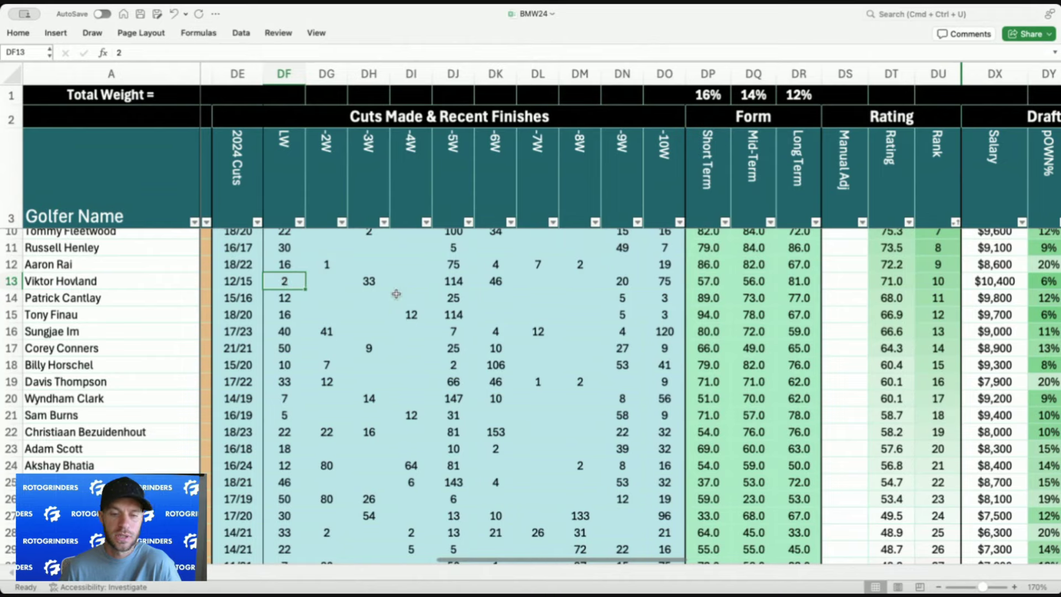
{"action": "left_click", "coordinate": [482, 283]}
Check Patrick Cantlay's DraftKings salary and review his recent finishes, including LW and -9W.
{"action": "scroll", "coordinate": [482, 283], "scroll_direction": "right", "scroll_amount": 6}
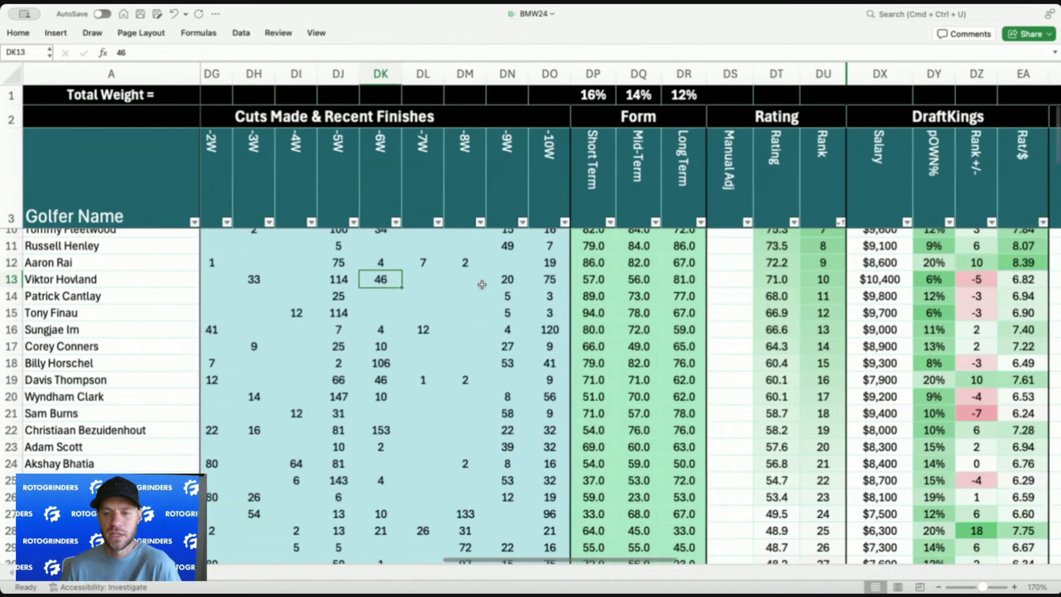
{"action": "scroll", "coordinate": [482, 284], "scroll_direction": "right", "scroll_amount": 2}
{"action": "left_click", "coordinate": [631, 288]}
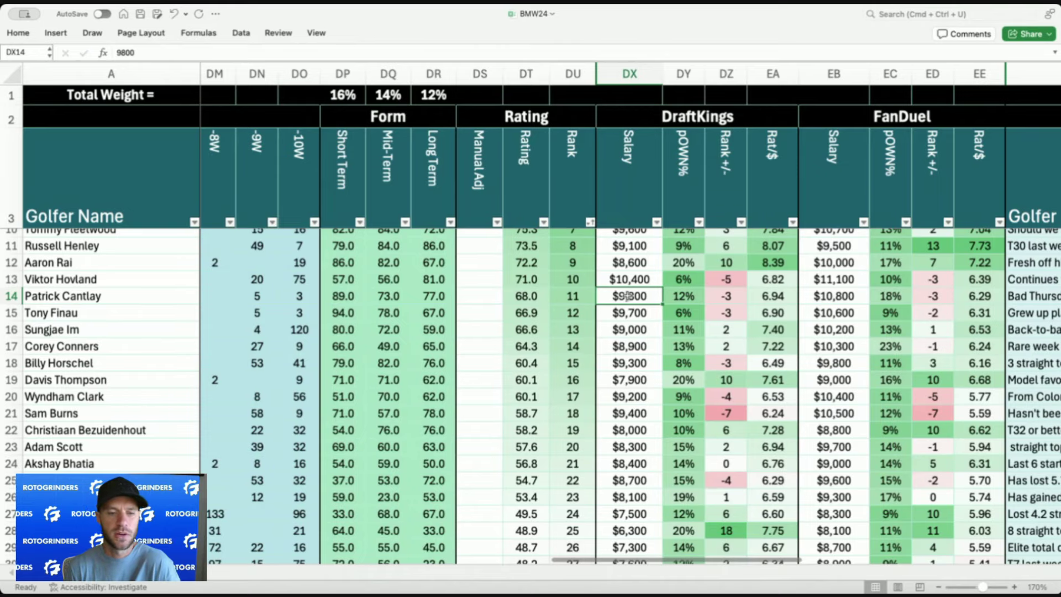
{"action": "scroll", "coordinate": [627, 295], "scroll_direction": "left", "scroll_amount": 8}
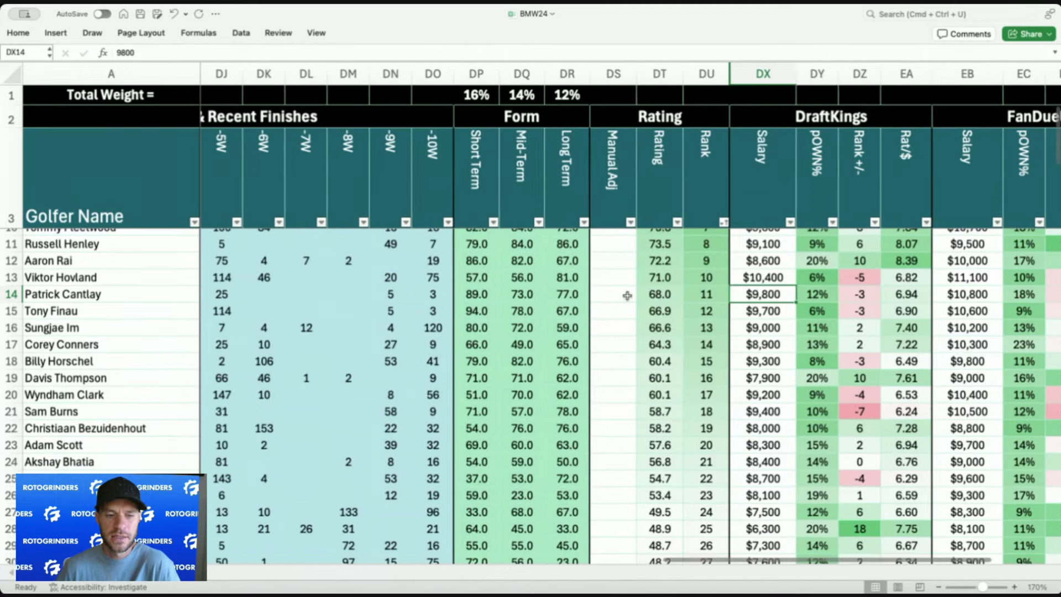
{"action": "scroll", "coordinate": [627, 295], "scroll_direction": "left", "scroll_amount": 2}
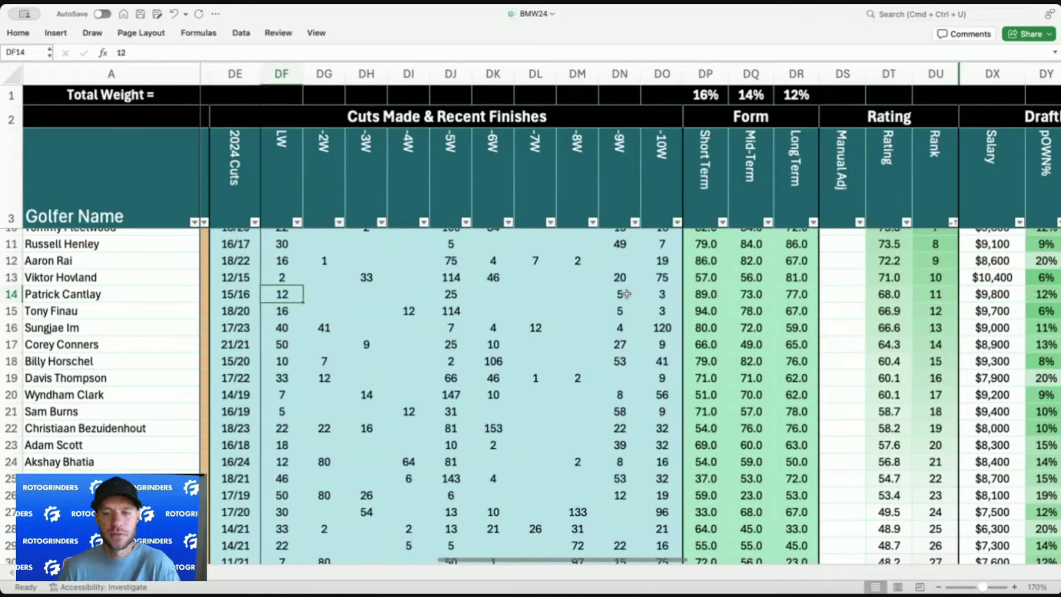
{"action": "left_click", "coordinate": [626, 294]}
Compare Patrick Cantlay's DraftKings salary with Tony Finau's.
{"action": "scroll", "coordinate": [757, 293], "scroll_direction": "right", "scroll_amount": 5}
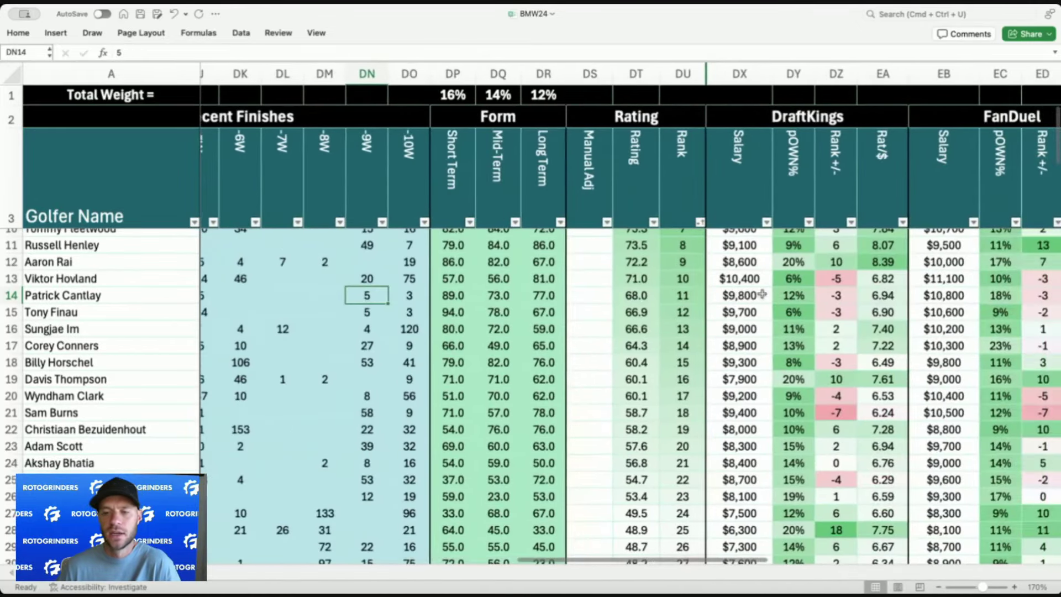
{"action": "left_click", "coordinate": [739, 295]}
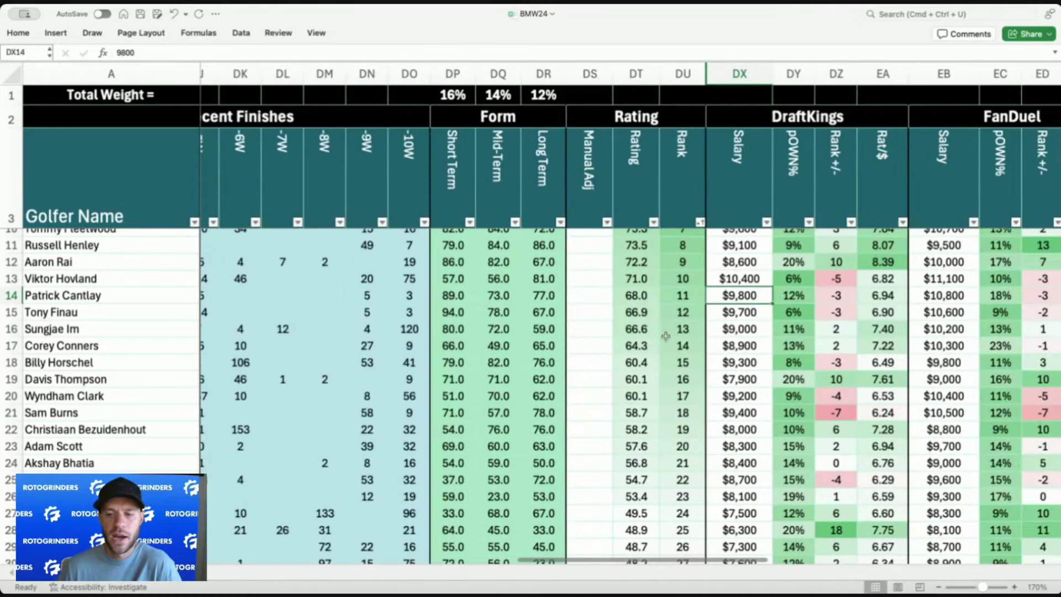
{"action": "left_click", "coordinate": [737, 313]}
{"action": "scroll", "coordinate": [736, 314], "scroll_direction": "down", "scroll_amount": 1}
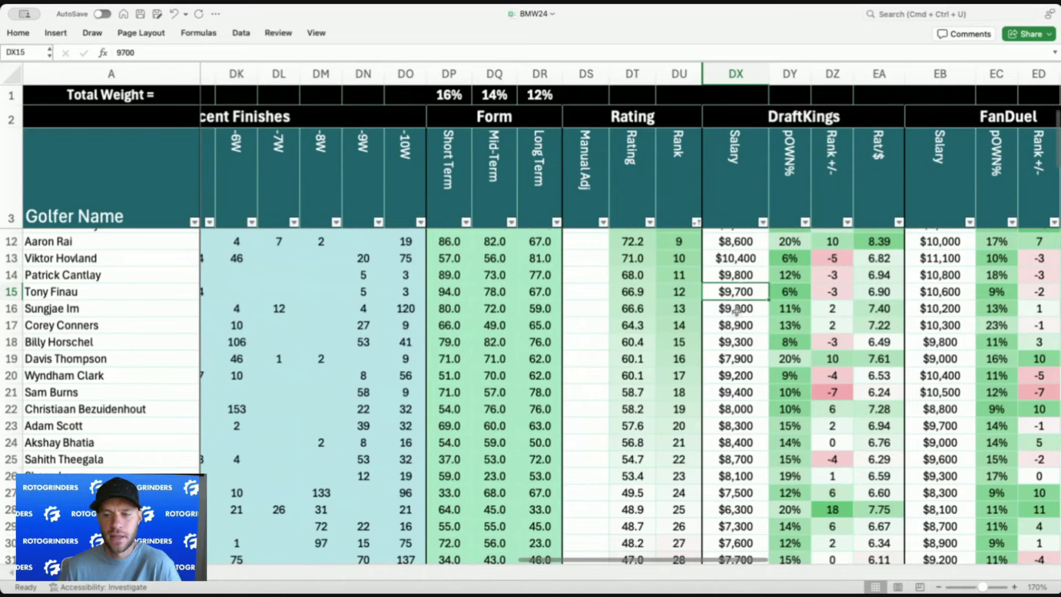
{"action": "left_click", "coordinate": [737, 277]}
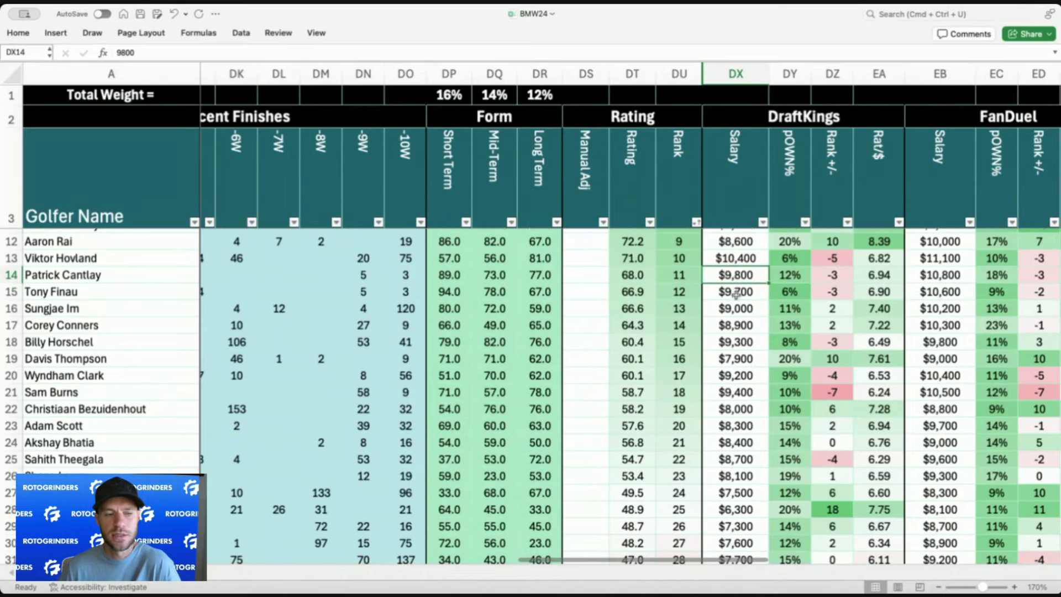
{"action": "left_click", "coordinate": [736, 294]}
Check Tony Finau's LW finish against his DraftKings salary.
{"action": "scroll", "coordinate": [736, 294], "scroll_direction": "left", "scroll_amount": 5}
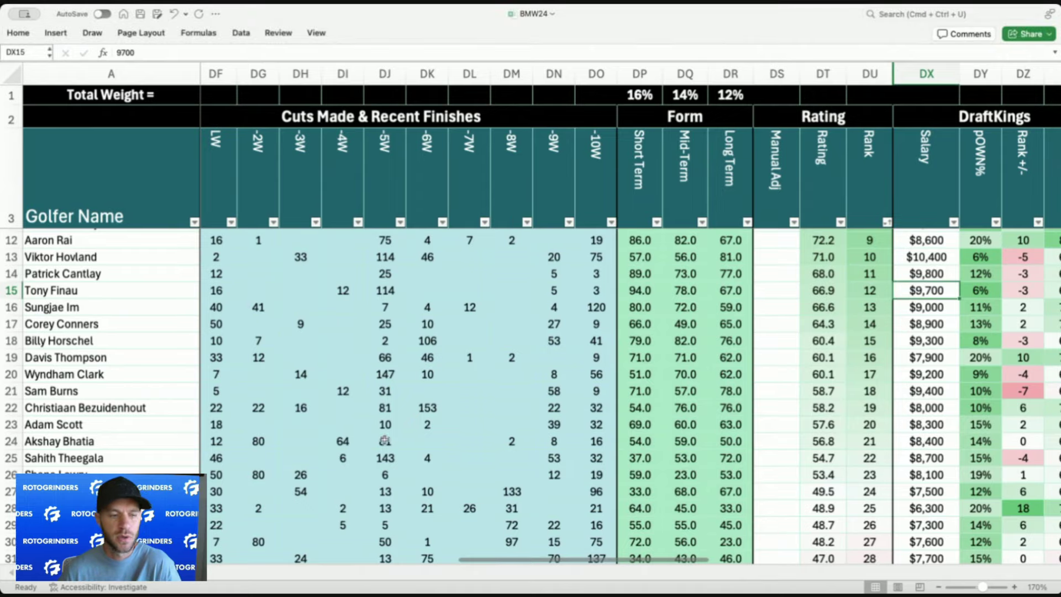
{"action": "scroll", "coordinate": [374, 437], "scroll_direction": "left", "scroll_amount": 5}
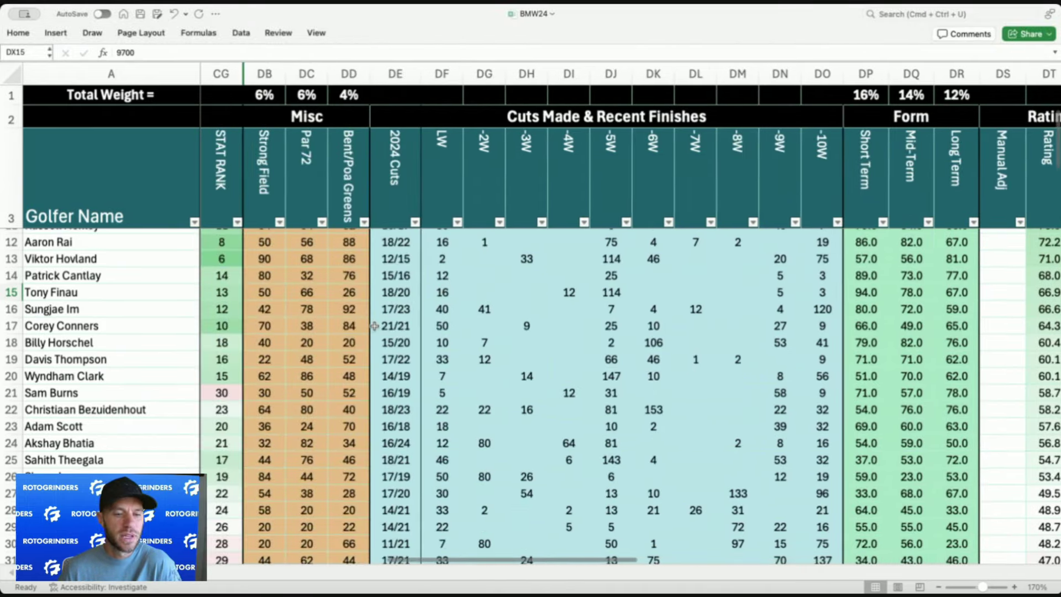
{"action": "left_click", "coordinate": [428, 292]}
{"action": "scroll", "coordinate": [601, 286], "scroll_direction": "right", "scroll_amount": 10}
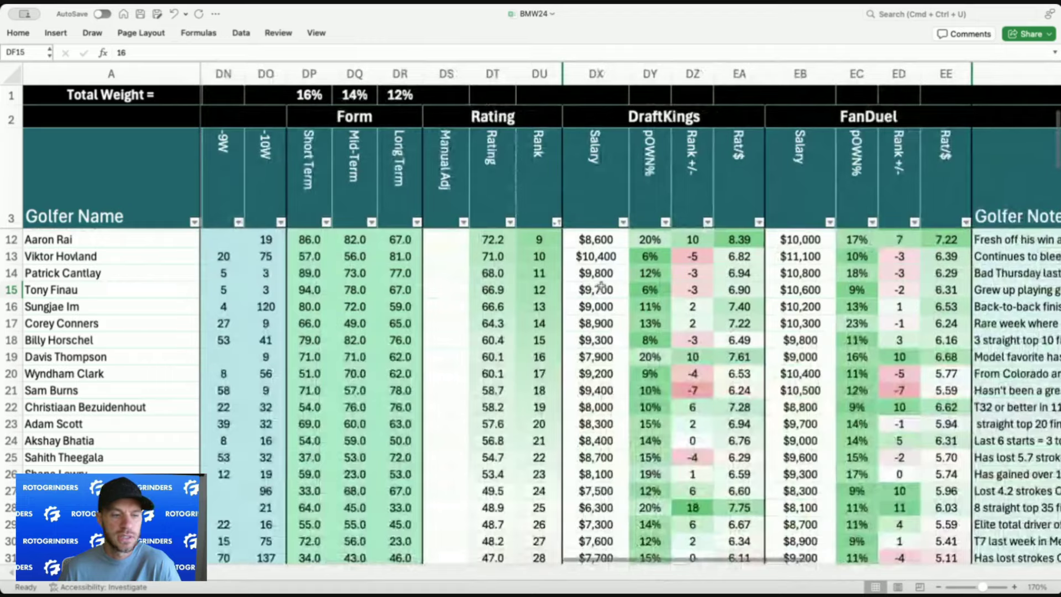
{"action": "left_click", "coordinate": [601, 288]}
Check Sungjae Im's DraftKings salary and look over his recent finishes.
{"action": "left_click", "coordinate": [600, 307]}
{"action": "scroll", "coordinate": [600, 308], "scroll_direction": "down", "scroll_amount": 1}
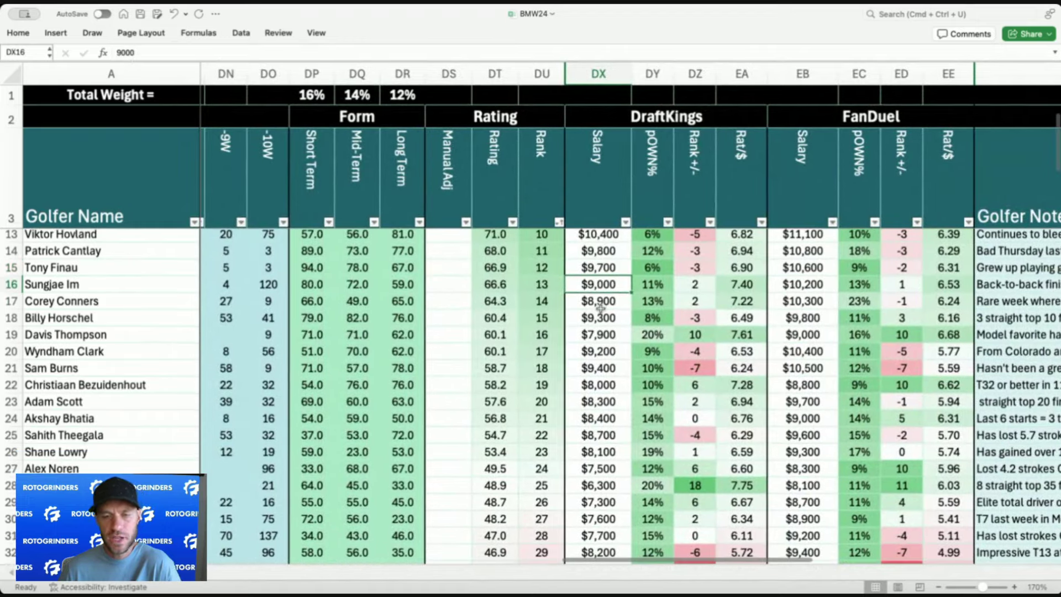
{"action": "scroll", "coordinate": [601, 308], "scroll_direction": "left", "scroll_amount": 8}
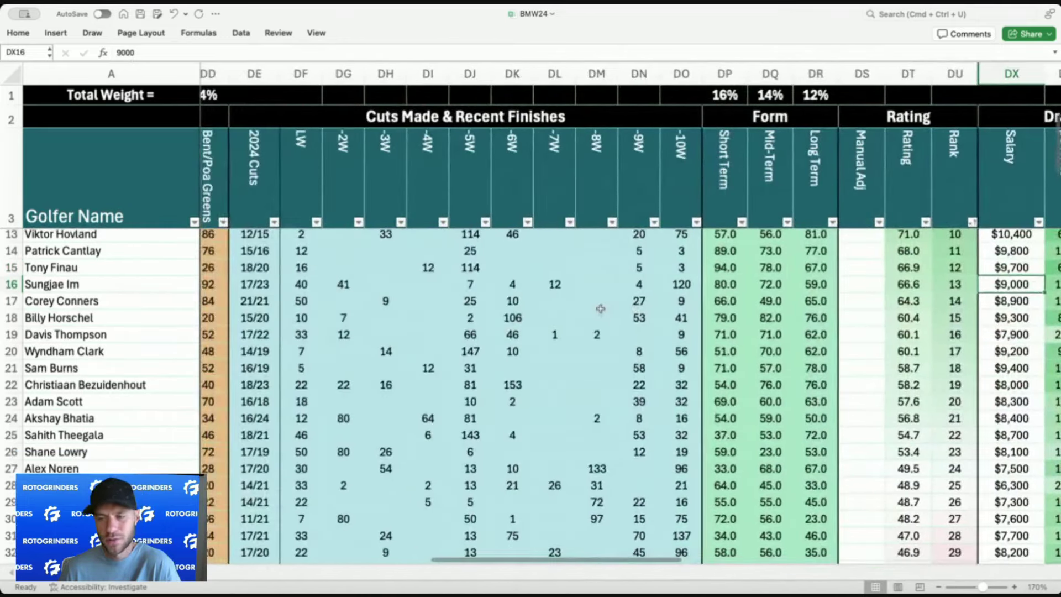
{"action": "scroll", "coordinate": [601, 308], "scroll_direction": "right", "scroll_amount": 8}
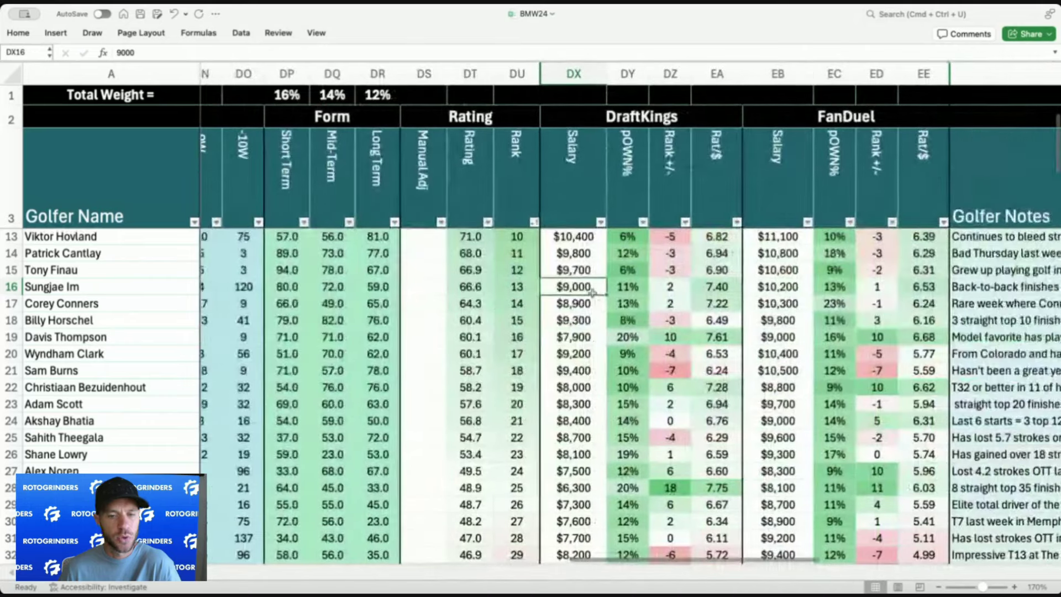
Check Corey Conners' DraftKings salary and look over his recent finishes.
{"action": "left_click", "coordinate": [580, 304]}
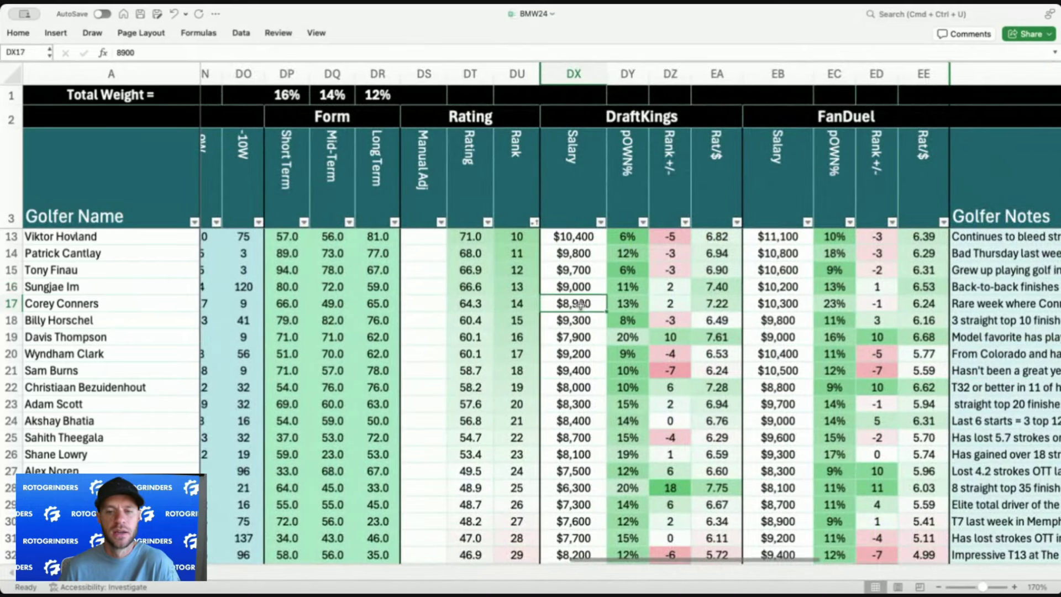
{"action": "scroll", "coordinate": [581, 303], "scroll_direction": "down", "scroll_amount": 3}
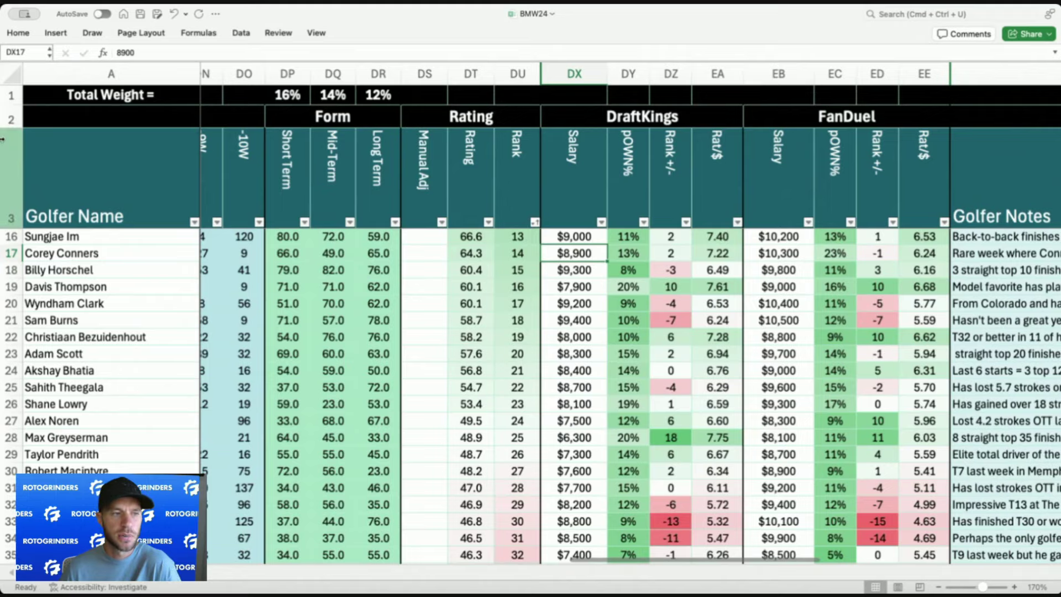
{"action": "scroll", "coordinate": [567, 256], "scroll_direction": "left", "scroll_amount": 10}
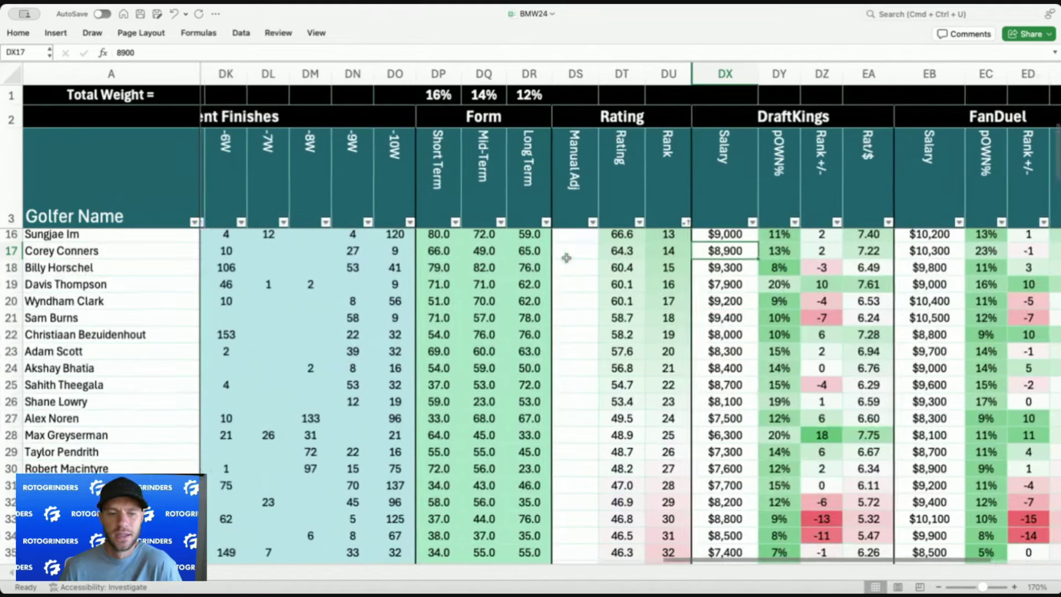
{"action": "scroll", "coordinate": [566, 258], "scroll_direction": "up", "scroll_amount": 2}
{"action": "scroll", "coordinate": [566, 258], "scroll_direction": "left", "scroll_amount": 3}
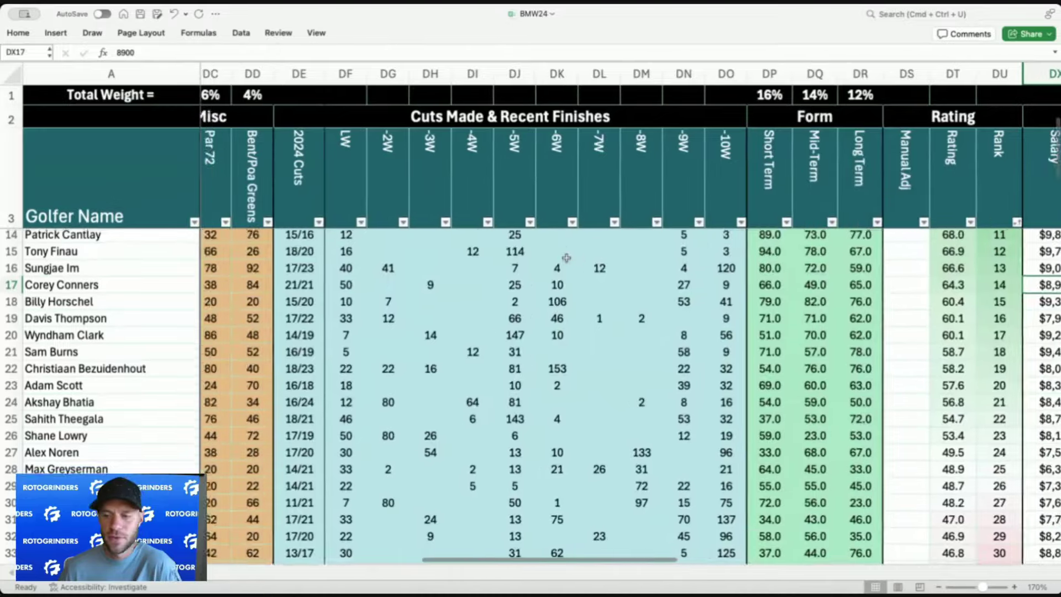
Check Billy Horschel's DraftKings salary and highlight his finishes from LW to -5W.
{"action": "scroll", "coordinate": [580, 260], "scroll_direction": "right", "scroll_amount": 6}
{"action": "scroll", "coordinate": [717, 284], "scroll_direction": "right", "scroll_amount": 4}
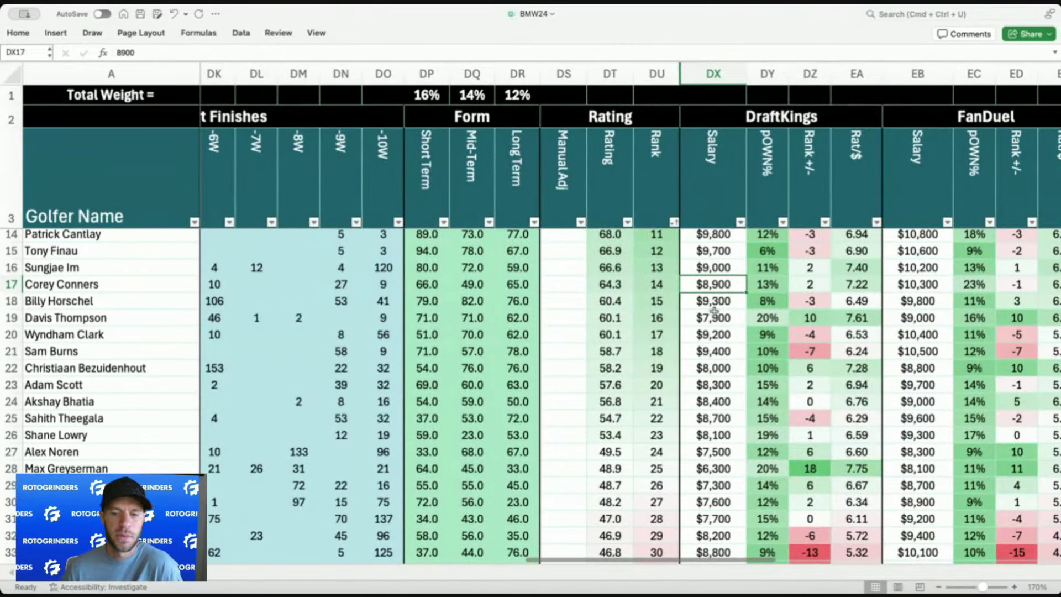
{"action": "left_click", "coordinate": [721, 300]}
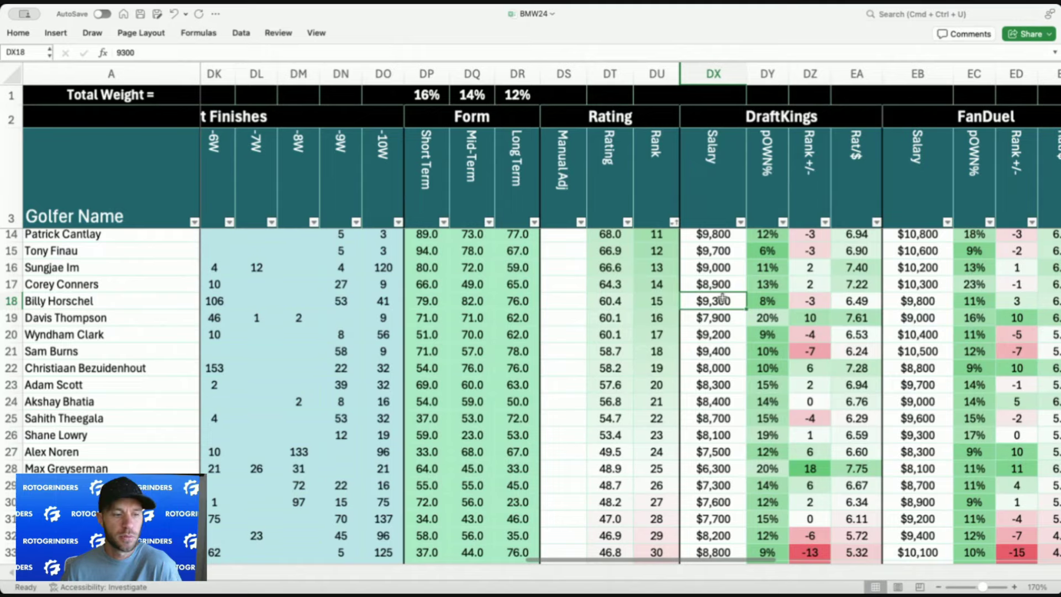
{"action": "scroll", "coordinate": [712, 300], "scroll_direction": "left", "scroll_amount": 7}
{"action": "left_click", "coordinate": [463, 301]}
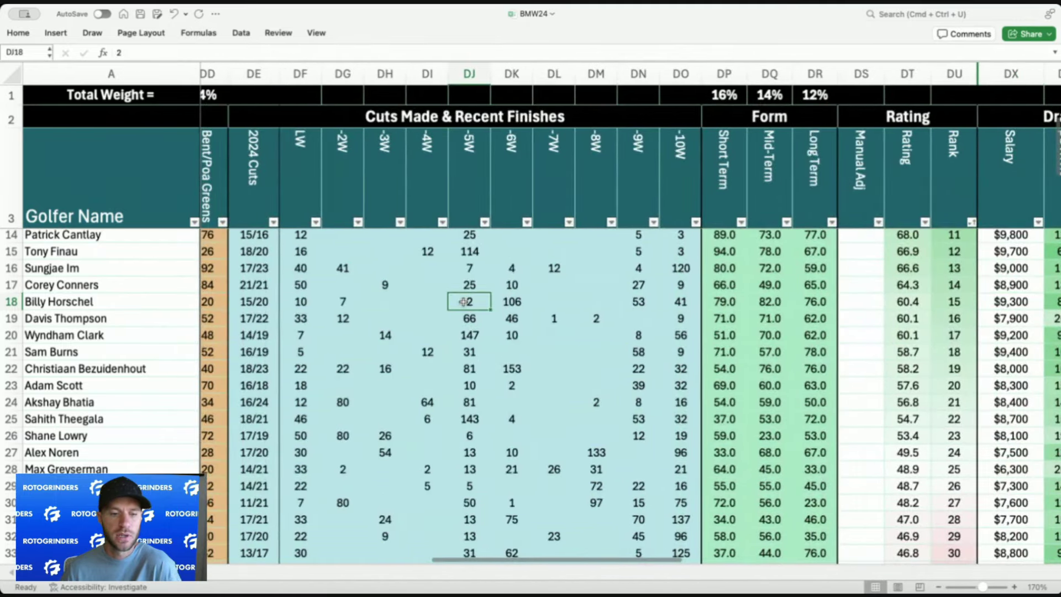
{"action": "left_click_drag", "start_coordinate": [320, 301], "coordinate": [476, 301]}
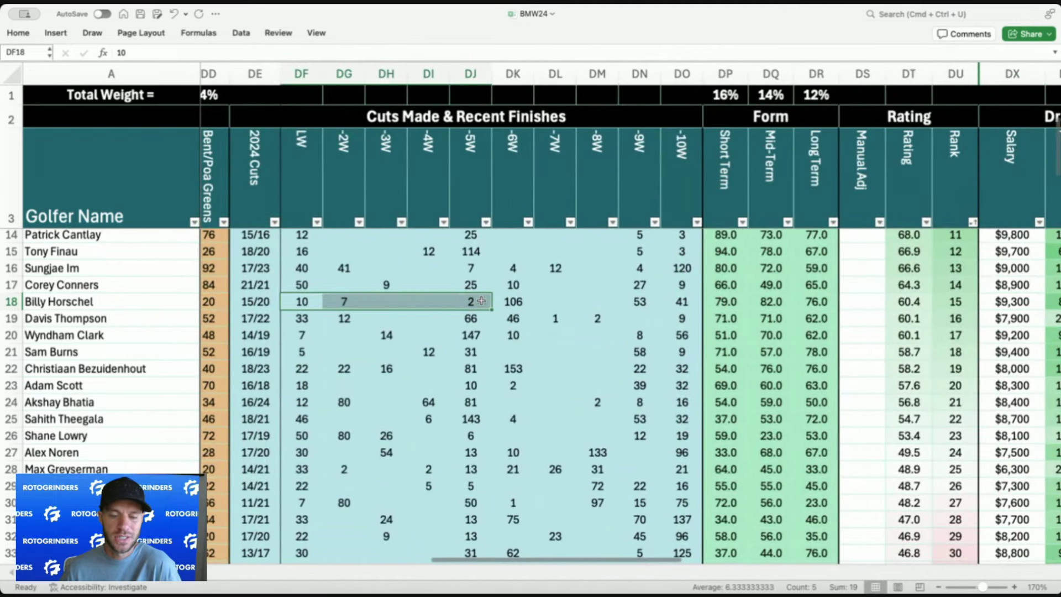
{"action": "left_click", "coordinate": [473, 320]}
{"action": "left_click", "coordinate": [457, 303]}
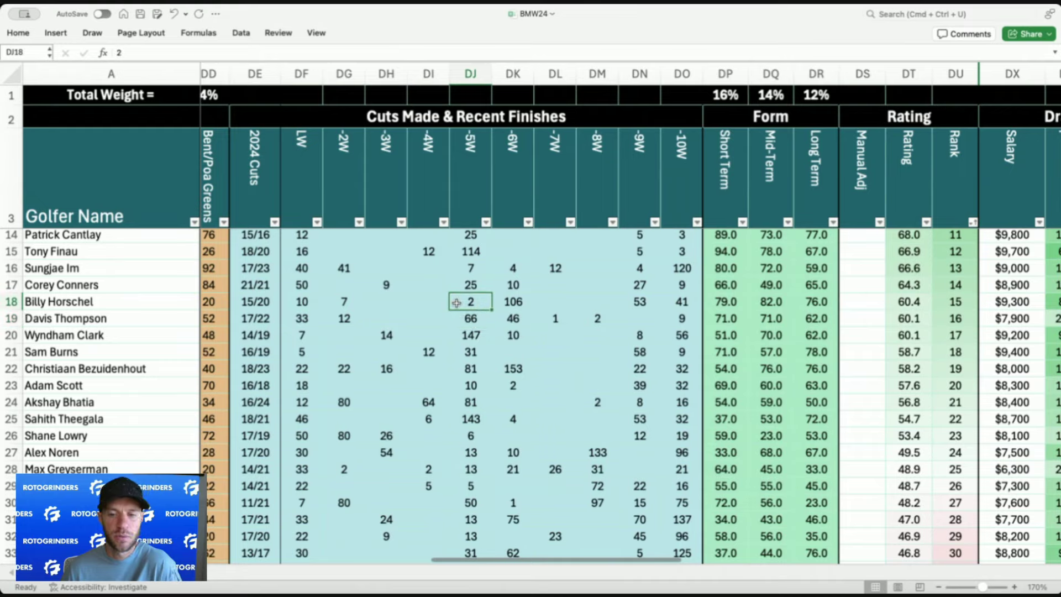
Compare Billy Horschel's DraftKings projected ownership with Davis Thompson's.
{"action": "scroll", "coordinate": [456, 304], "scroll_direction": "right", "scroll_amount": 10}
{"action": "left_click", "coordinate": [616, 300]}
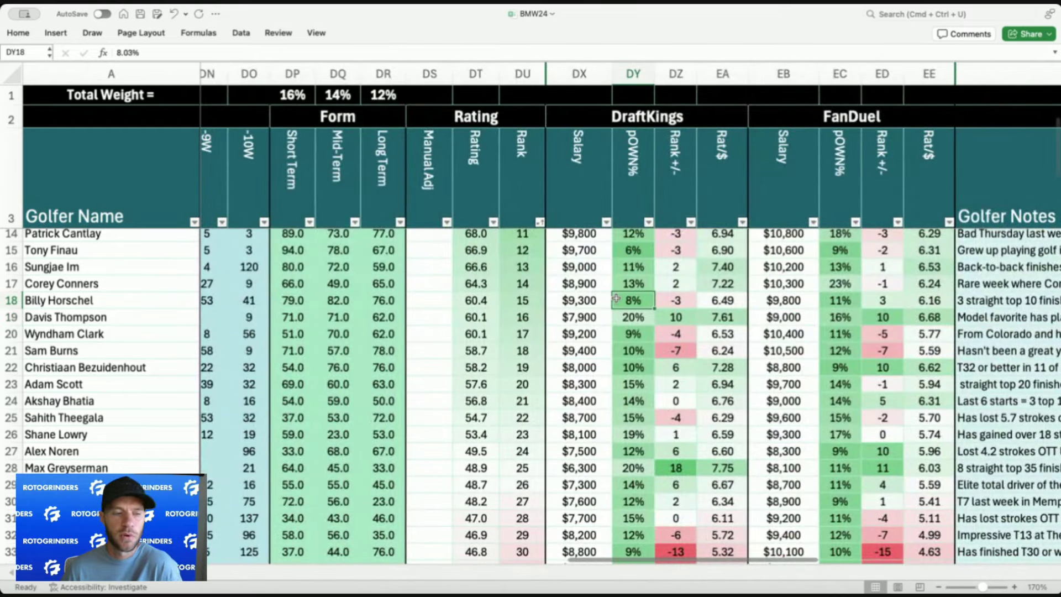
{"action": "left_click", "coordinate": [615, 312]}
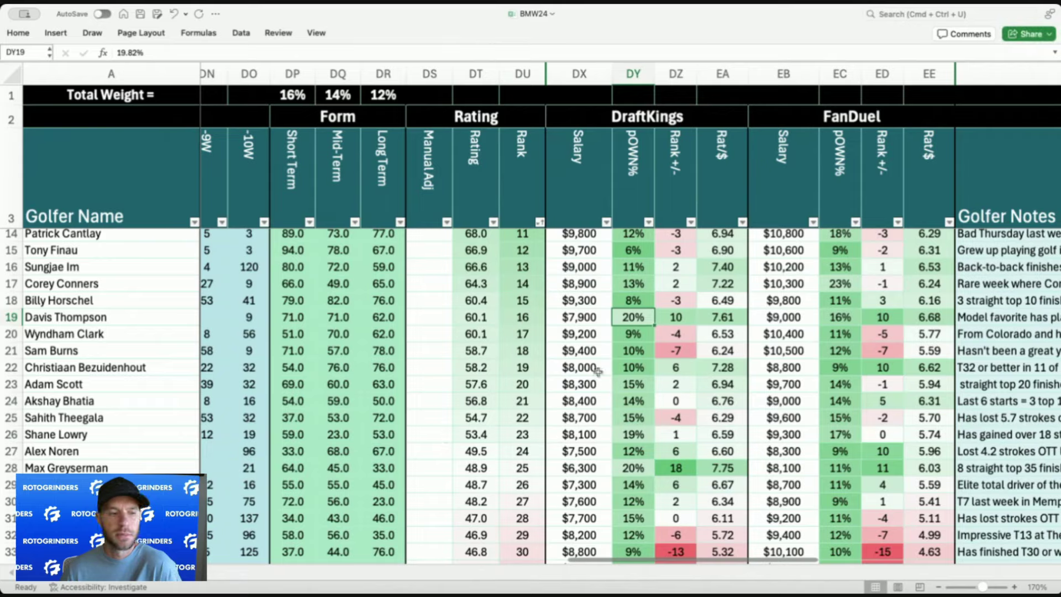
Check Davis Thompson's DraftKings salary and projected ownership, and look over his recent finishes.
{"action": "left_click", "coordinate": [597, 318]}
{"action": "scroll", "coordinate": [597, 319], "scroll_direction": "down", "scroll_amount": 1}
{"action": "scroll", "coordinate": [597, 318], "scroll_direction": "down", "scroll_amount": 2}
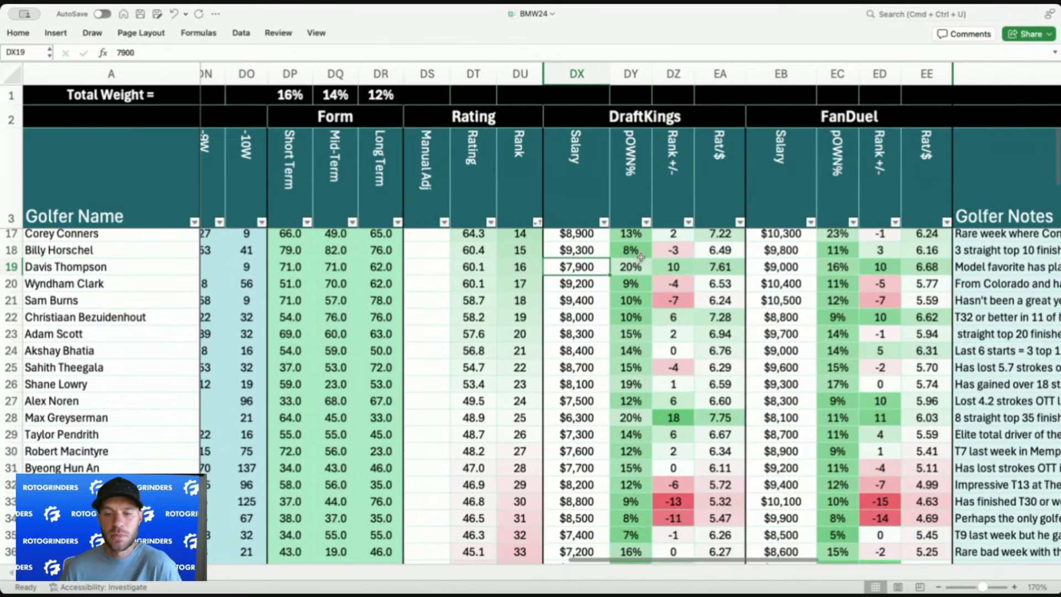
{"action": "left_click", "coordinate": [634, 265]}
{"action": "scroll", "coordinate": [633, 268], "scroll_direction": "left", "scroll_amount": 4}
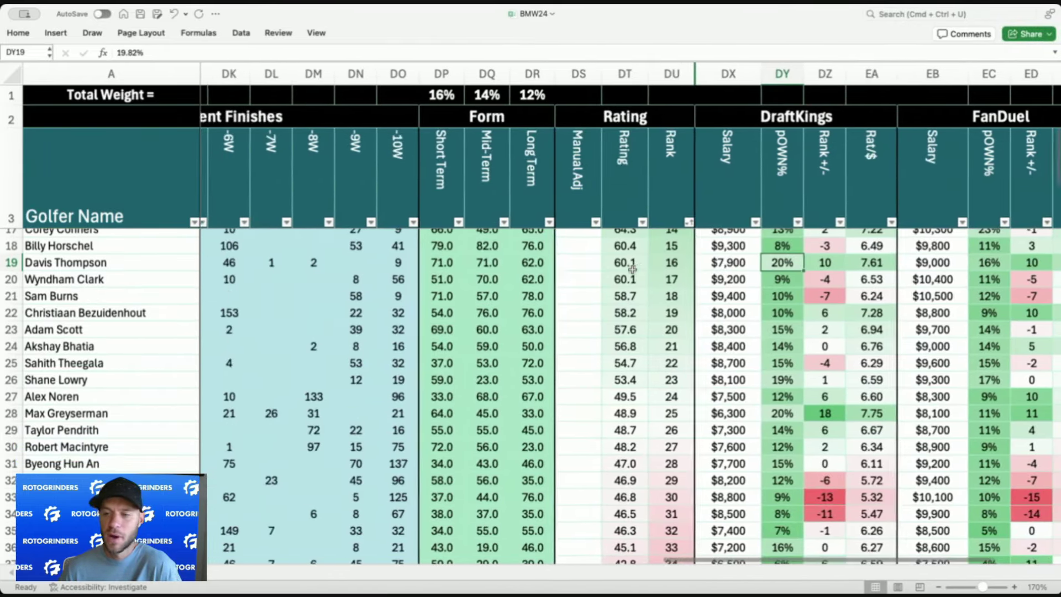
{"action": "scroll", "coordinate": [632, 268], "scroll_direction": "left", "scroll_amount": 10}
Compare Davis Thompson's DraftKings salary with his -5W finish and his Misc ratings.
{"action": "scroll", "coordinate": [881, 266], "scroll_direction": "right", "scroll_amount": 5}
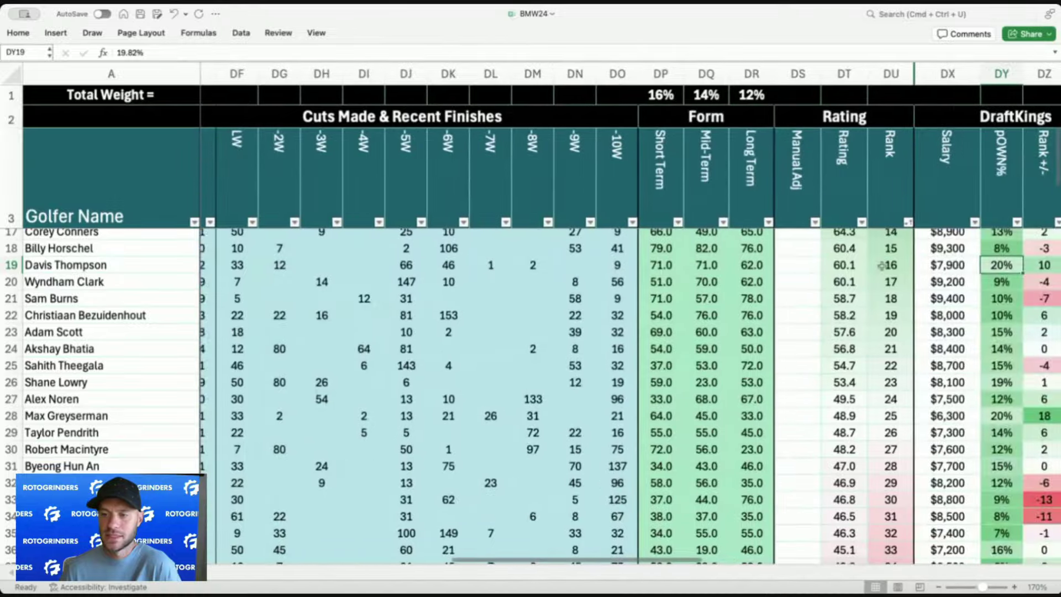
{"action": "left_click", "coordinate": [951, 262]}
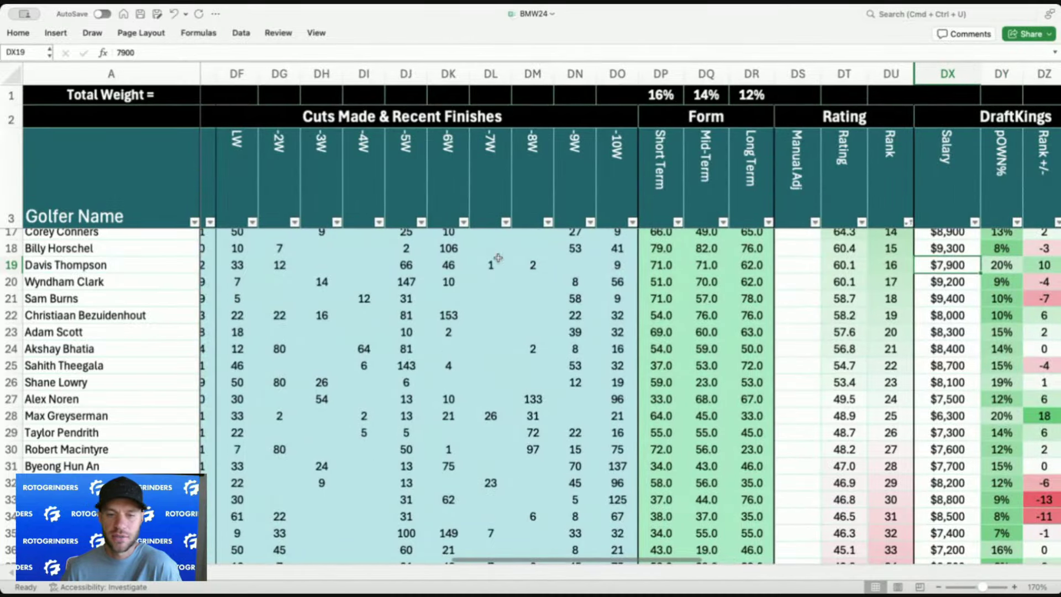
{"action": "left_click", "coordinate": [422, 262]}
{"action": "scroll", "coordinate": [422, 263], "scroll_direction": "left", "scroll_amount": 6}
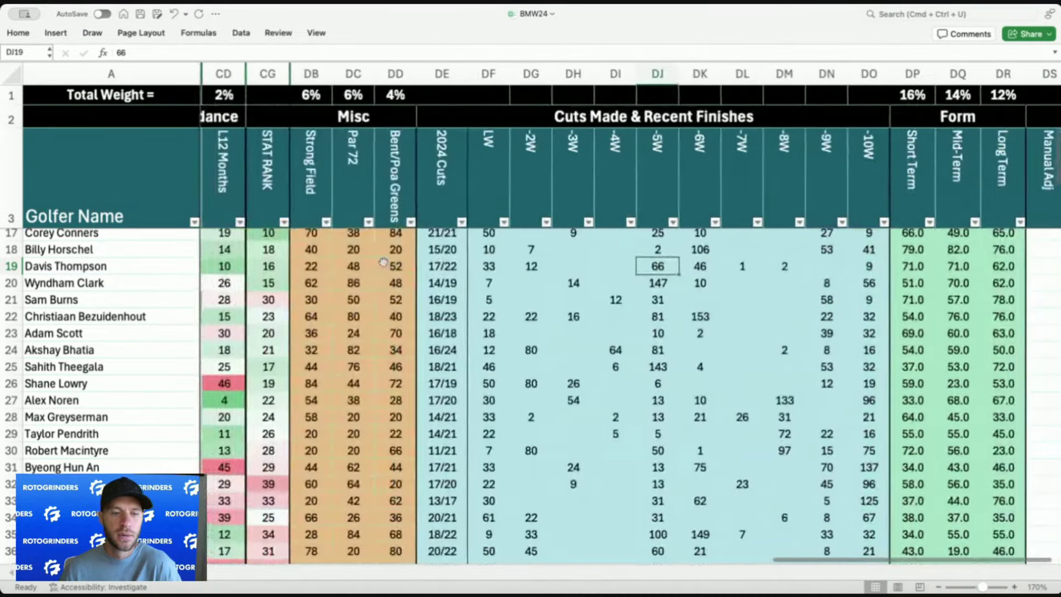
Check Wyndham Clark's DraftKings salary.
{"action": "scroll", "coordinate": [383, 261], "scroll_direction": "right", "scroll_amount": 7}
{"action": "scroll", "coordinate": [383, 261], "scroll_direction": "right", "scroll_amount": 1}
{"action": "left_click", "coordinate": [869, 285]}
{"action": "scroll", "coordinate": [773, 282], "scroll_direction": "right", "scroll_amount": 10}
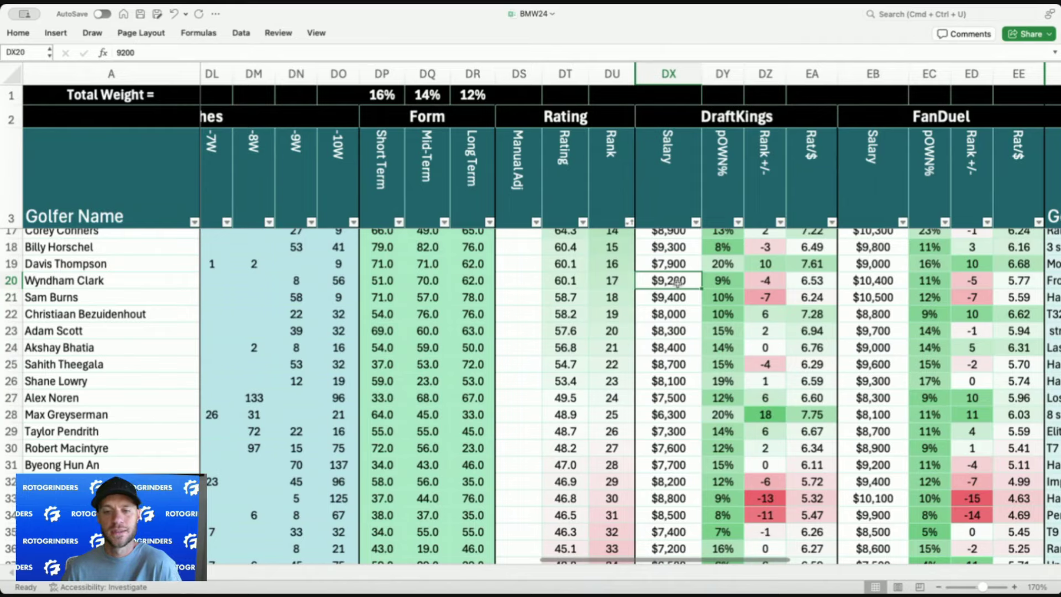
{"action": "scroll", "coordinate": [679, 288], "scroll_direction": "up", "scroll_amount": 1}
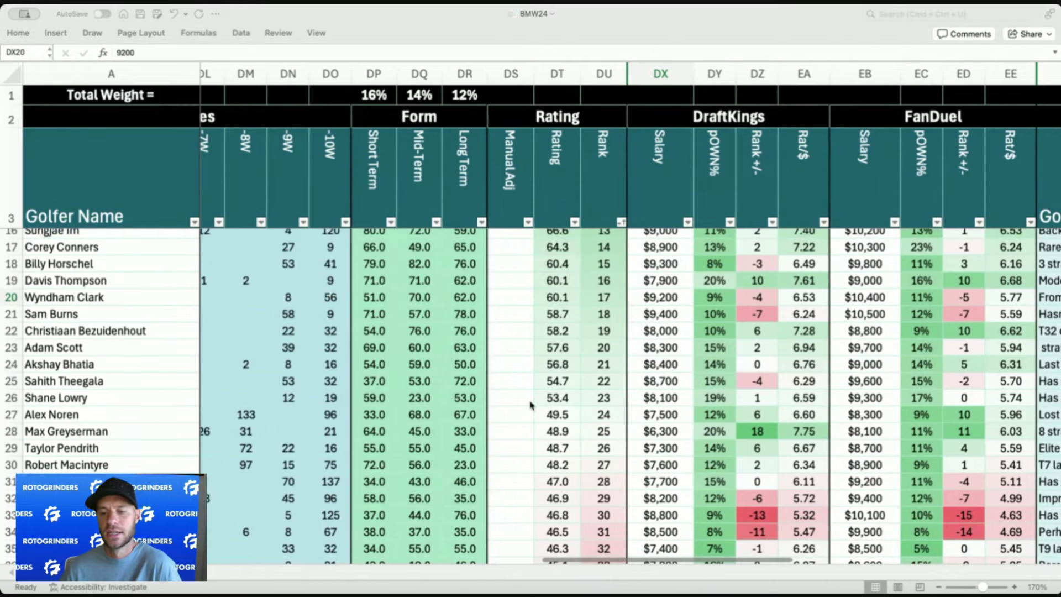
Look over Wyndham Clark's recent finishes and compare his DraftKings salary with Sam Burns's.
{"action": "scroll", "coordinate": [655, 334], "scroll_direction": "left", "scroll_amount": 5}
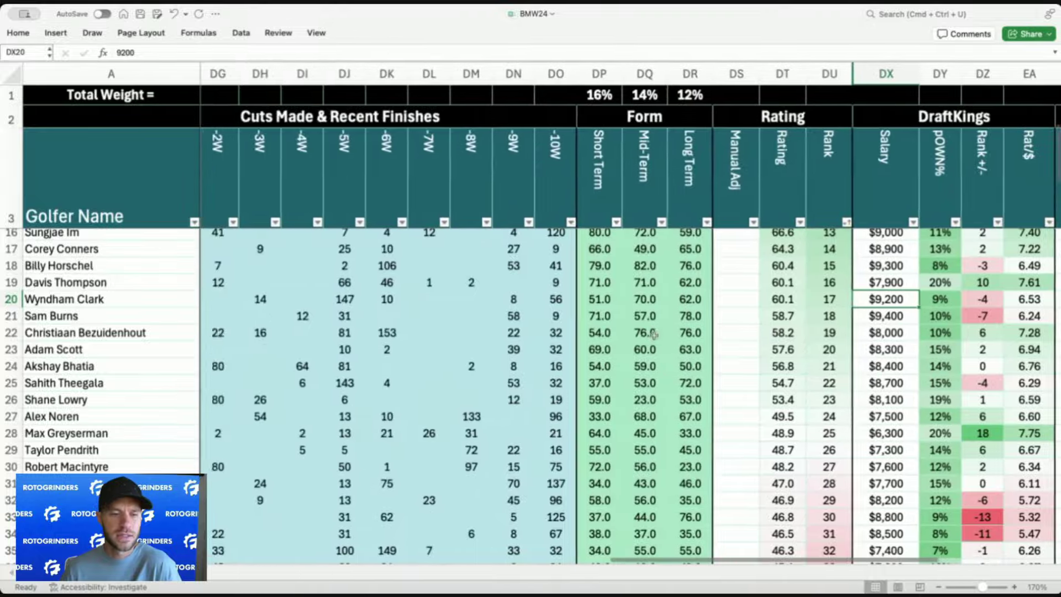
{"action": "scroll", "coordinate": [654, 334], "scroll_direction": "left", "scroll_amount": 2}
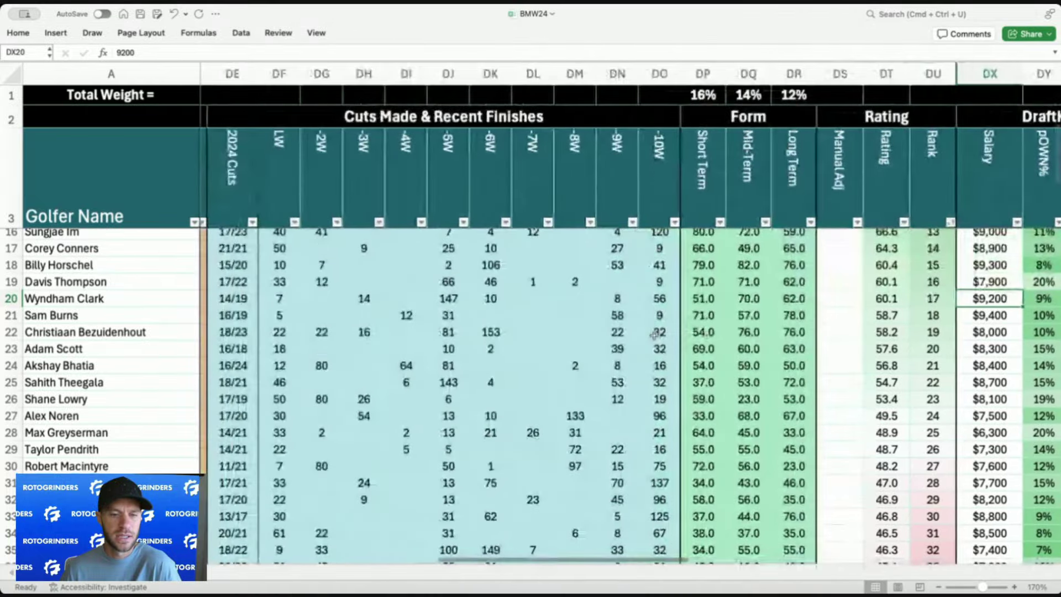
{"action": "scroll", "coordinate": [654, 334], "scroll_direction": "right", "scroll_amount": 9}
{"action": "left_click", "coordinate": [623, 318]}
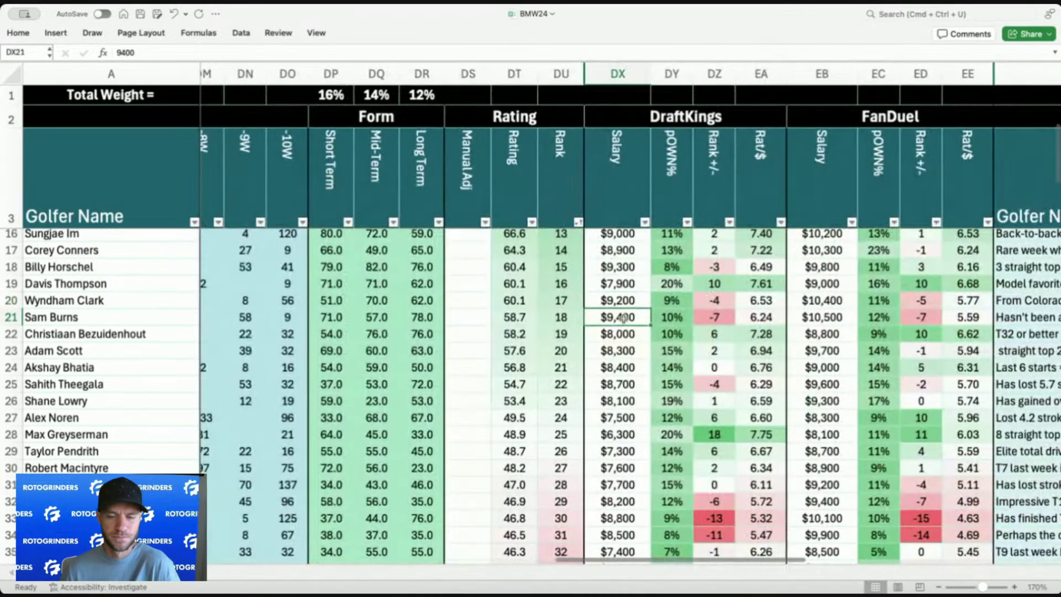
{"action": "left_click", "coordinate": [623, 300]}
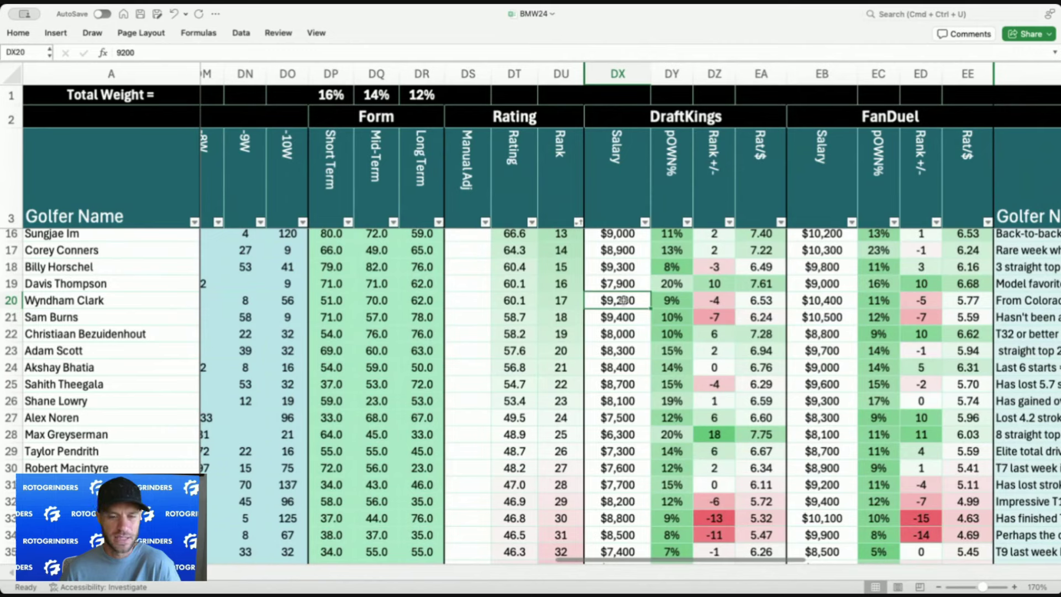
{"action": "left_click", "coordinate": [624, 318]}
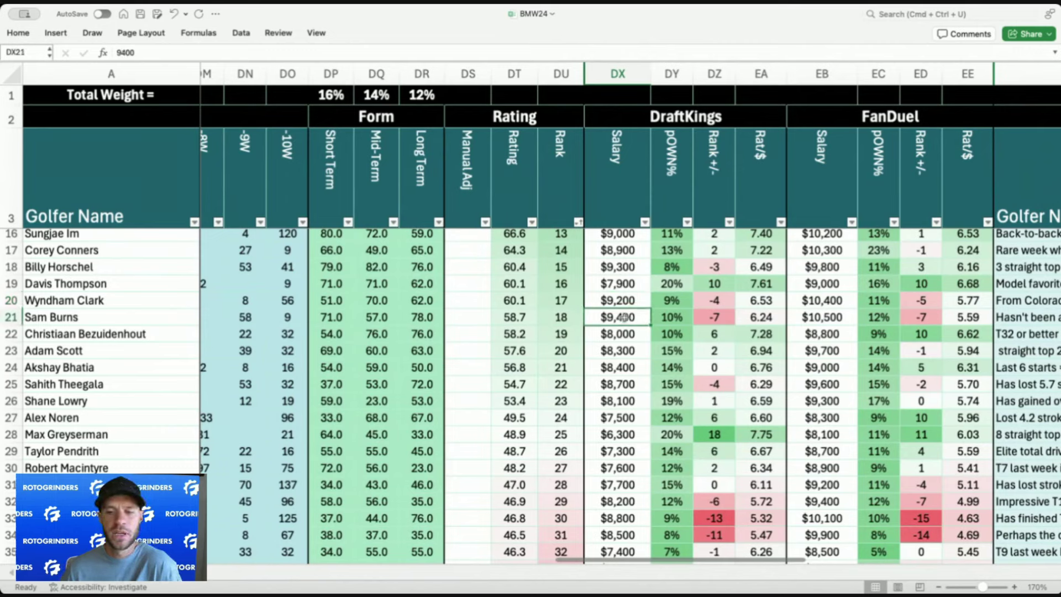
{"action": "left_click", "coordinate": [624, 300]}
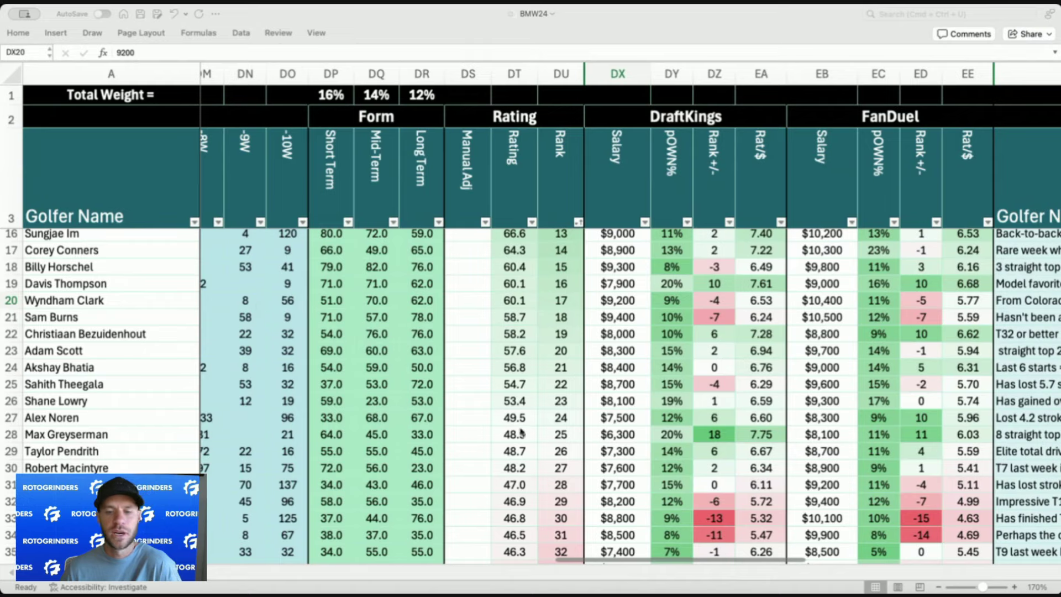
{"action": "left_click", "coordinate": [617, 319]}
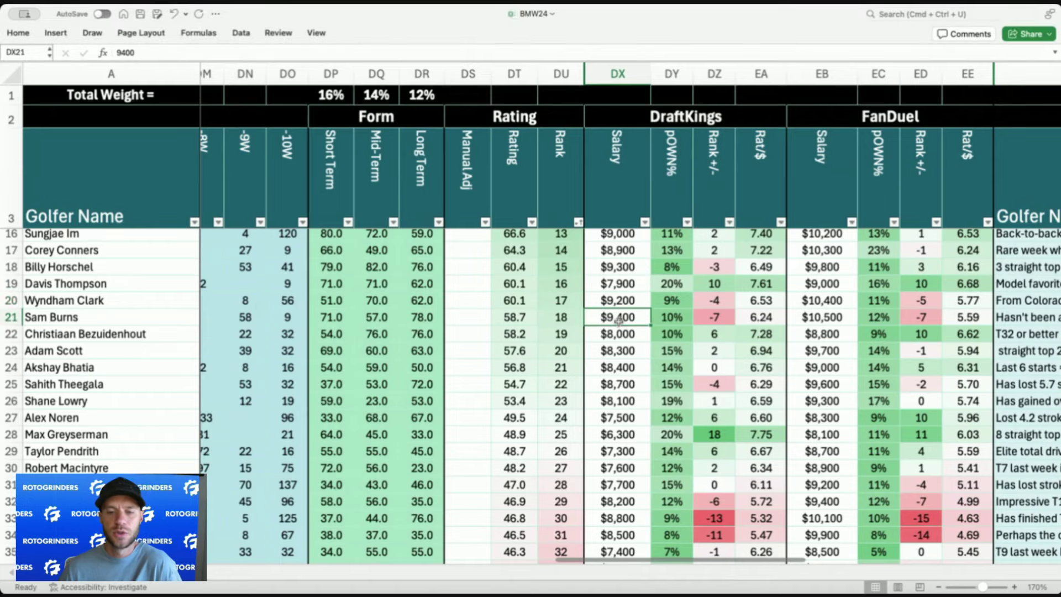
Check the DraftKings salaries of Christiaan Bezuidenhout, Adam Scott and Akshay Bhatia.
{"action": "scroll", "coordinate": [618, 319], "scroll_direction": "down", "scroll_amount": 4}
{"action": "left_click", "coordinate": [623, 274]}
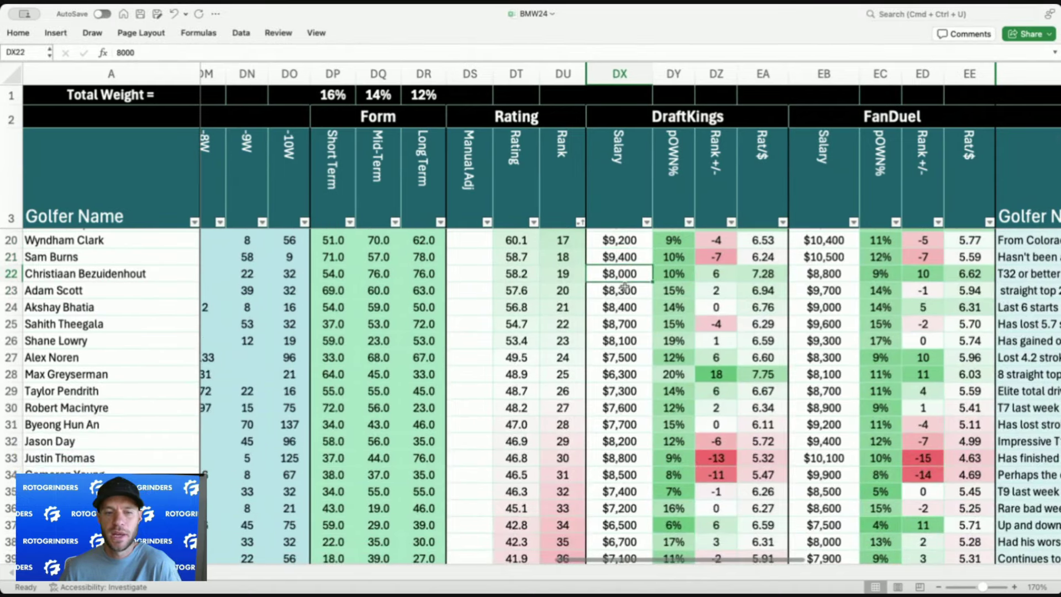
{"action": "left_click", "coordinate": [625, 287]}
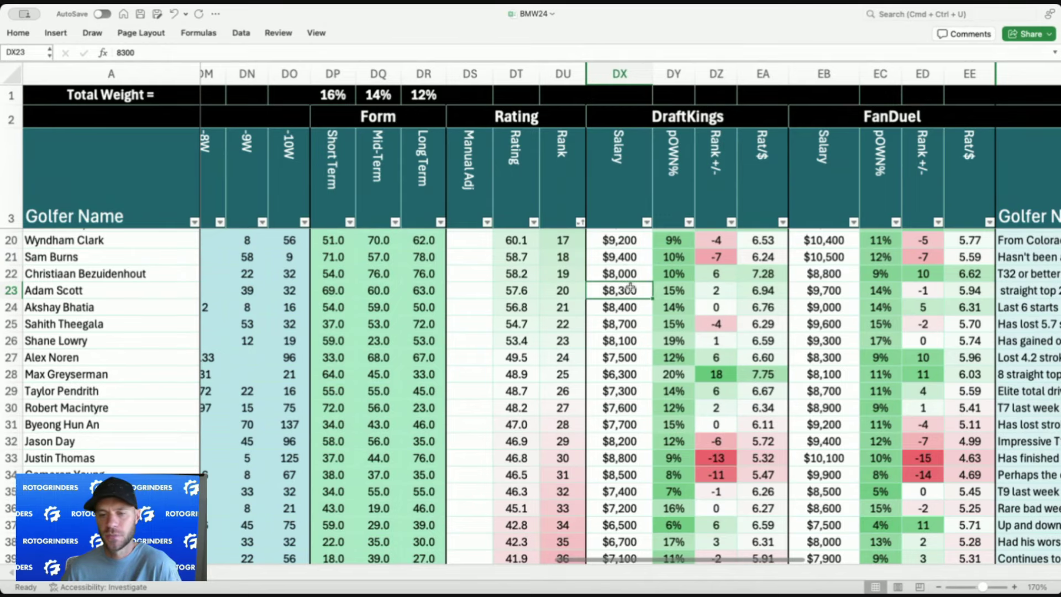
{"action": "scroll", "coordinate": [630, 285], "scroll_direction": "down", "scroll_amount": 1}
{"action": "left_click", "coordinate": [631, 288]}
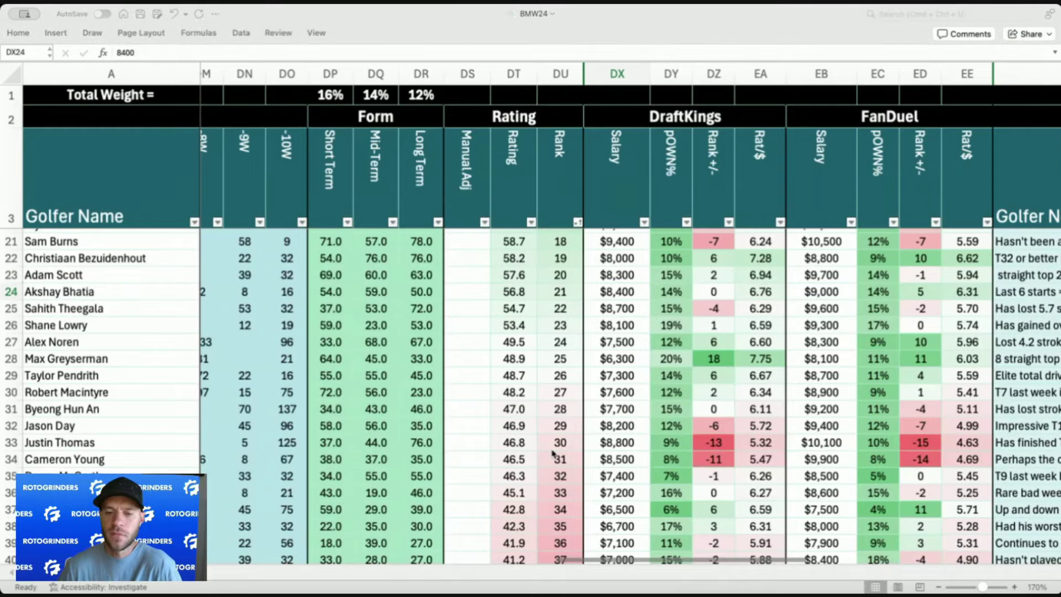
{"action": "left_click", "coordinate": [584, 410]}
{"action": "scroll", "coordinate": [645, 342], "scroll_direction": "down", "scroll_amount": 1}
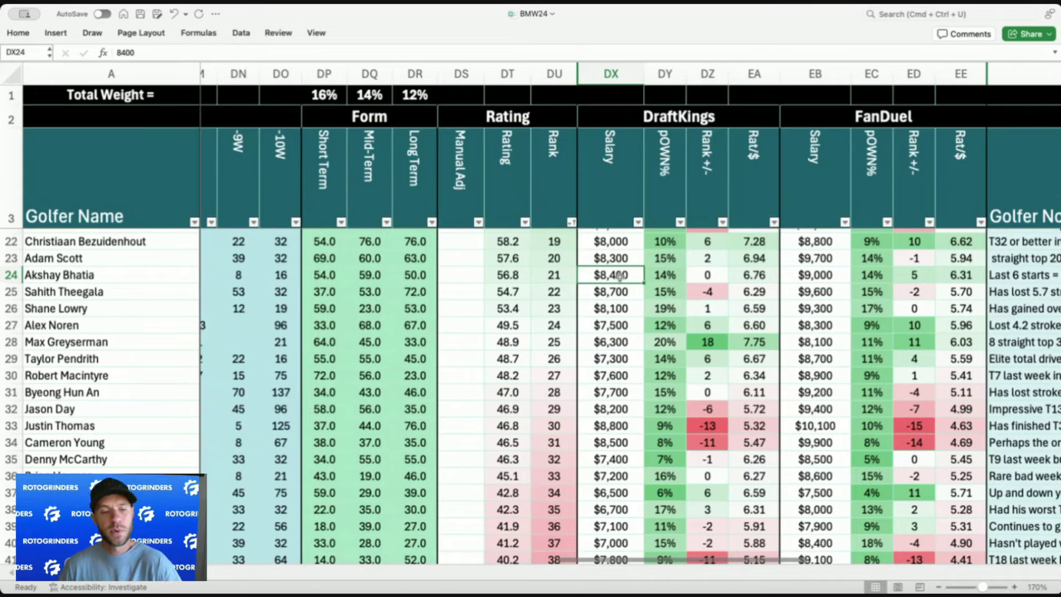
Trace Akshay Bhatia's recent finishes from -9W and -8W through -5W to -2W and up to last week.
{"action": "scroll", "coordinate": [613, 272], "scroll_direction": "left", "scroll_amount": 5}
{"action": "left_click", "coordinate": [528, 272]}
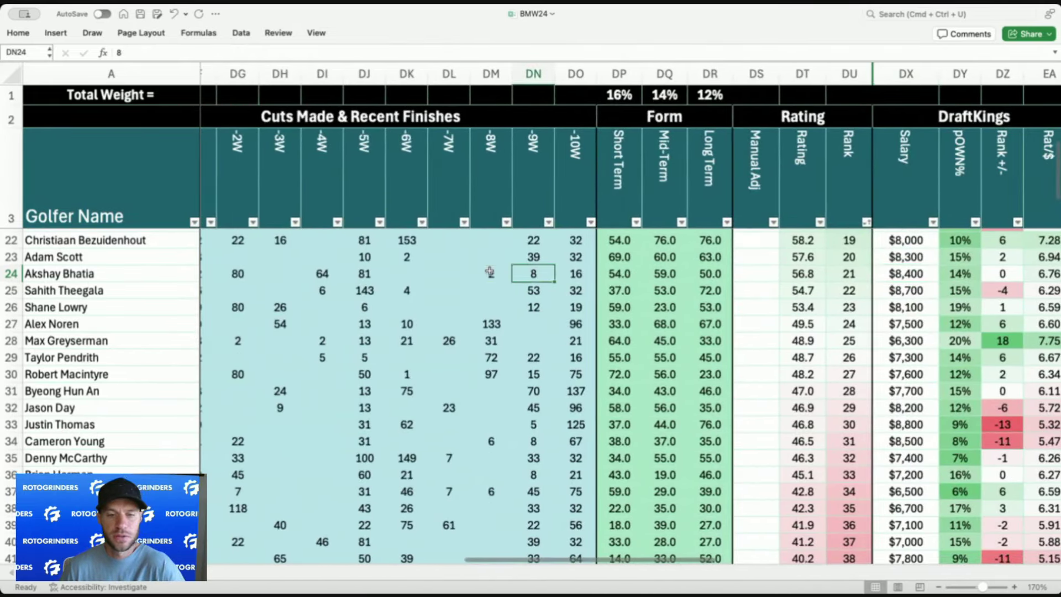
{"action": "left_click", "coordinate": [489, 272]}
{"action": "scroll", "coordinate": [490, 272], "scroll_direction": "left", "scroll_amount": 3}
{"action": "left_click_drag", "start_coordinate": [467, 270], "coordinate": [326, 270]}
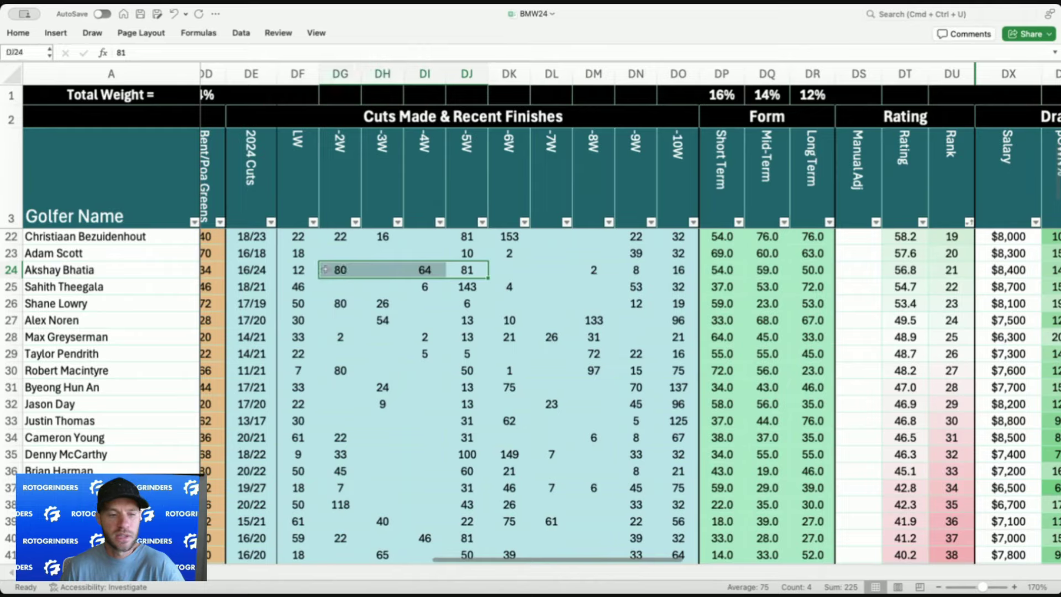
{"action": "left_click", "coordinate": [298, 270]}
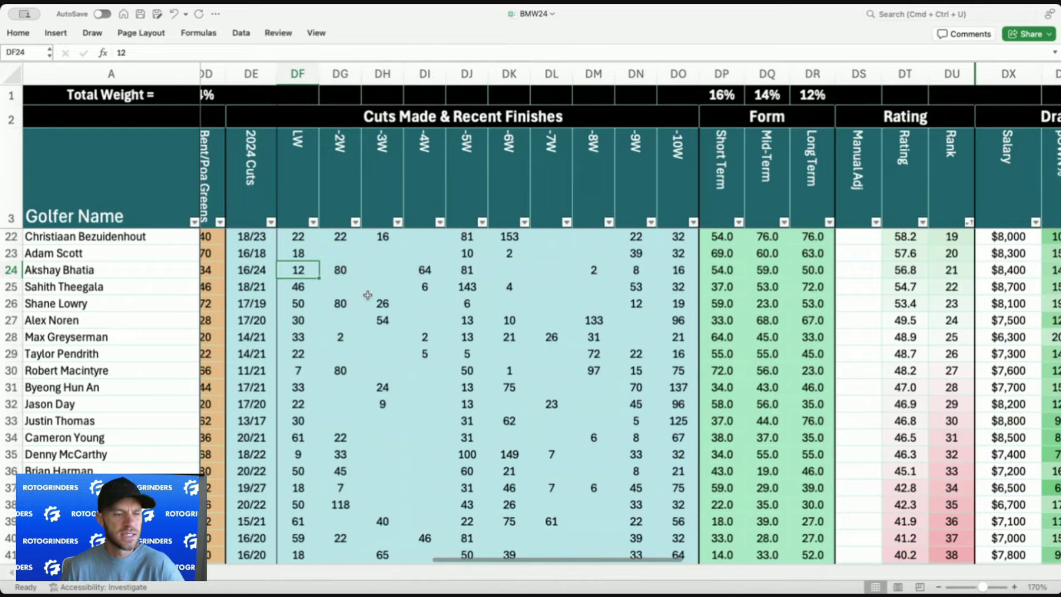
Check Sahith Theegala's DraftKings salary beside Akshay Bhatia's and read Theegala's golfer note.
{"action": "scroll", "coordinate": [367, 295], "scroll_direction": "right", "scroll_amount": 6}
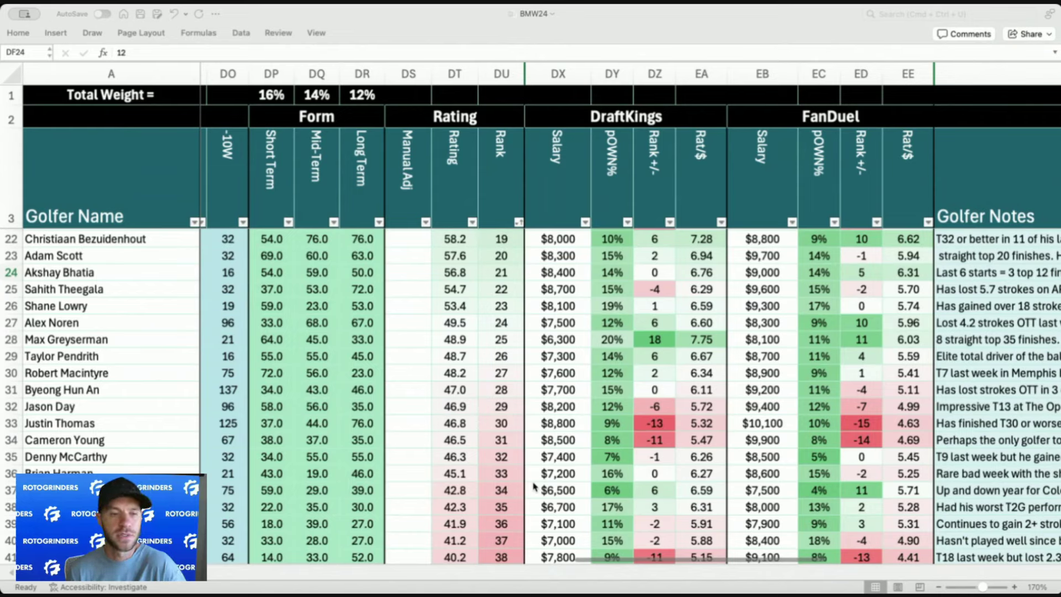
{"action": "key", "text": "super+Tab"}
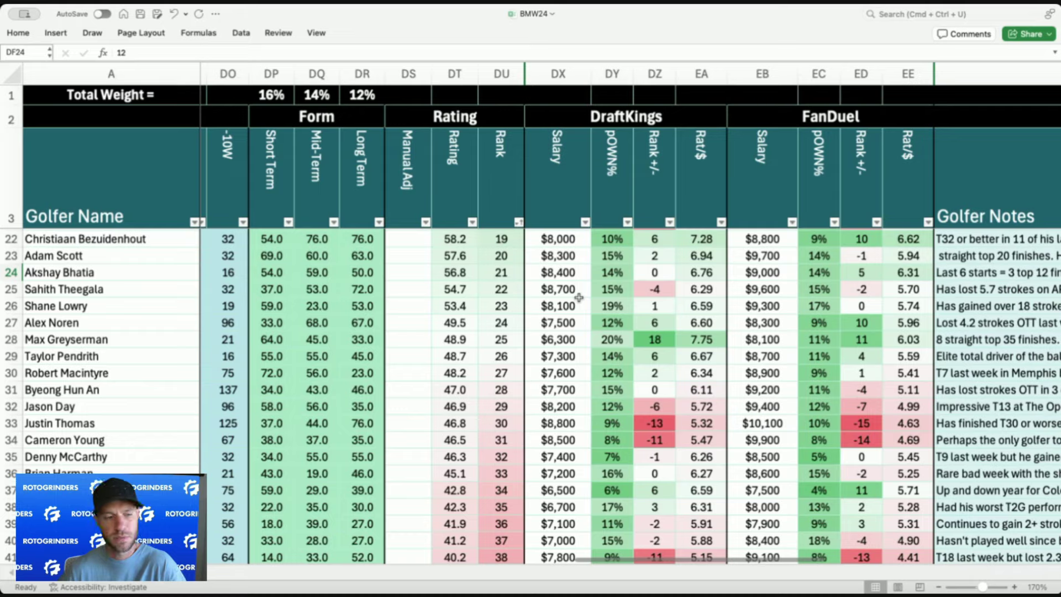
{"action": "left_click", "coordinate": [568, 275]}
{"action": "left_click", "coordinate": [567, 285]}
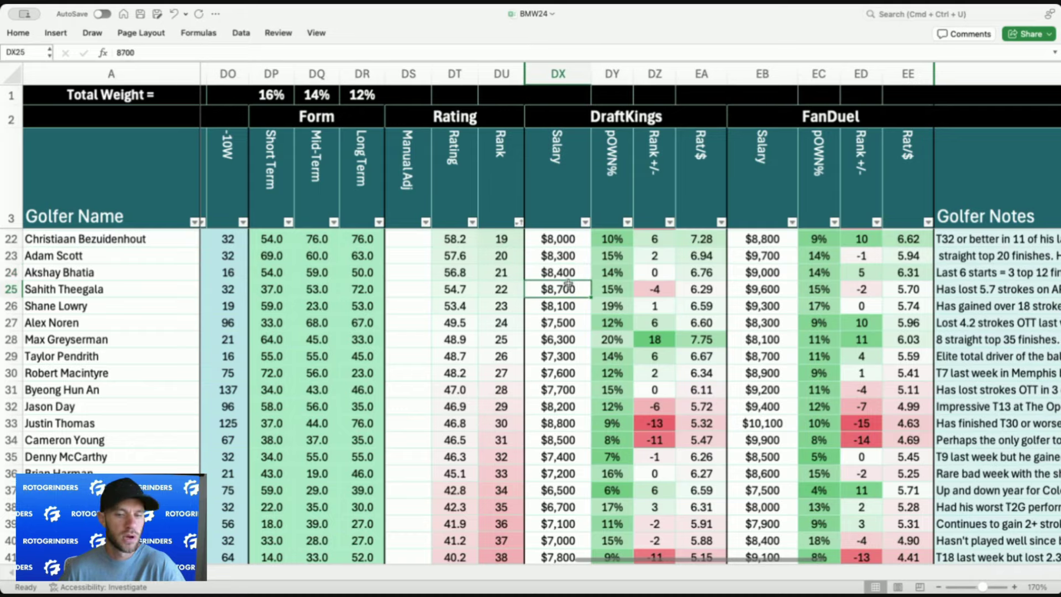
{"action": "scroll", "coordinate": [569, 305], "scroll_direction": "right", "scroll_amount": 6}
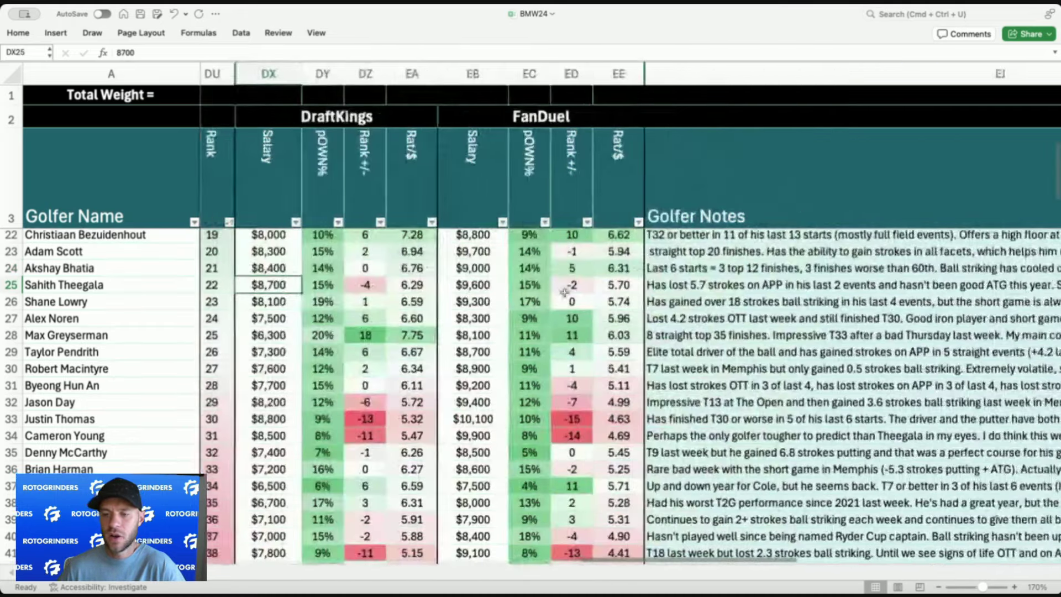
{"action": "left_click", "coordinate": [670, 288]}
{"action": "scroll", "coordinate": [657, 285], "scroll_direction": "left", "scroll_amount": 6}
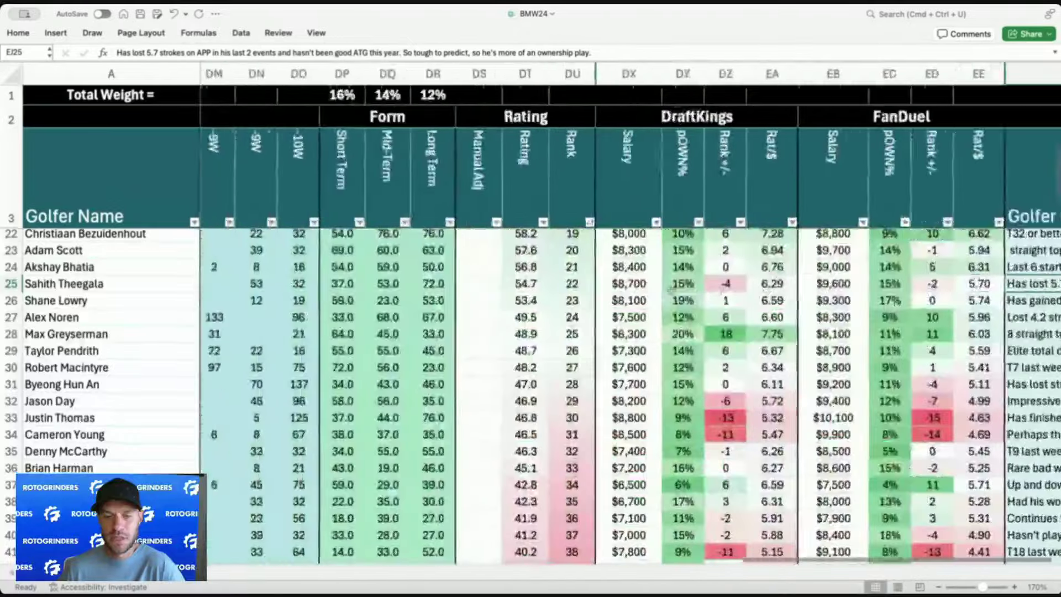
{"action": "left_click", "coordinate": [655, 283]}
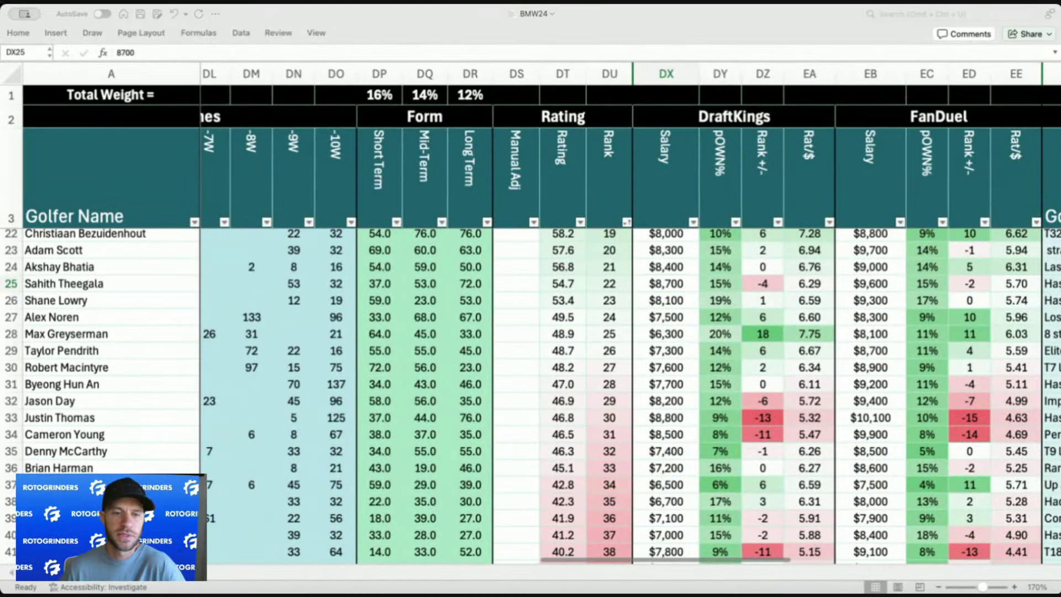
Check the DraftKings salaries of Shane Lowry and Alex Noren.
{"action": "left_click", "coordinate": [674, 299]}
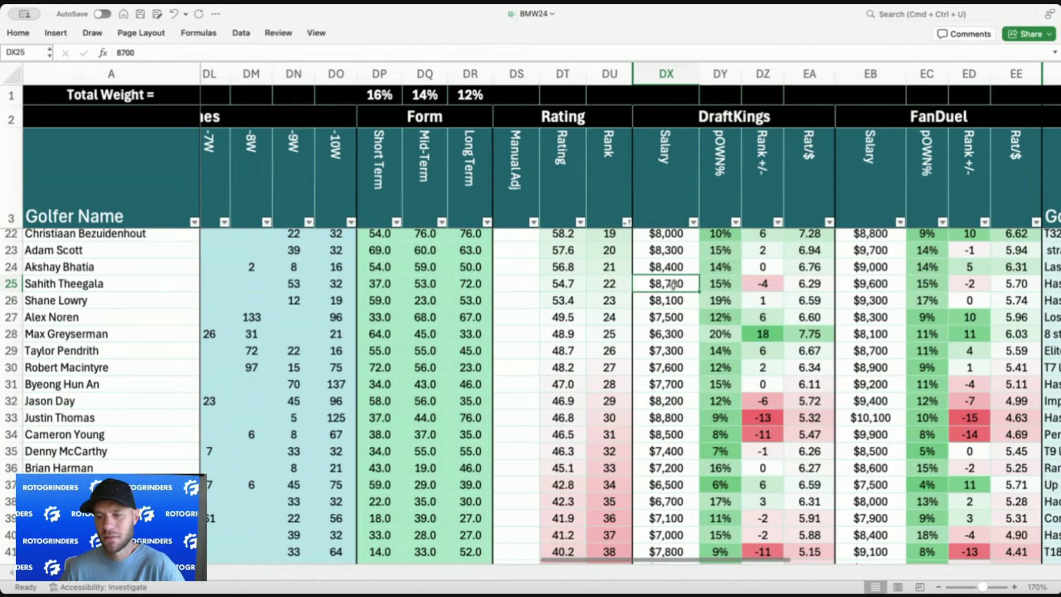
{"action": "scroll", "coordinate": [676, 299], "scroll_direction": "down", "scroll_amount": 1}
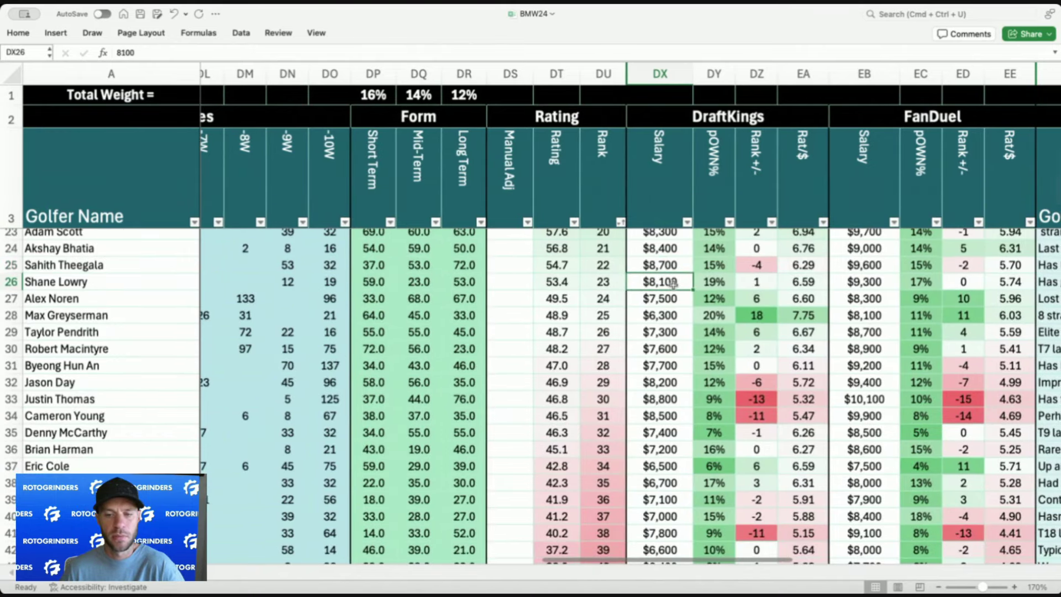
{"action": "left_click", "coordinate": [674, 298]}
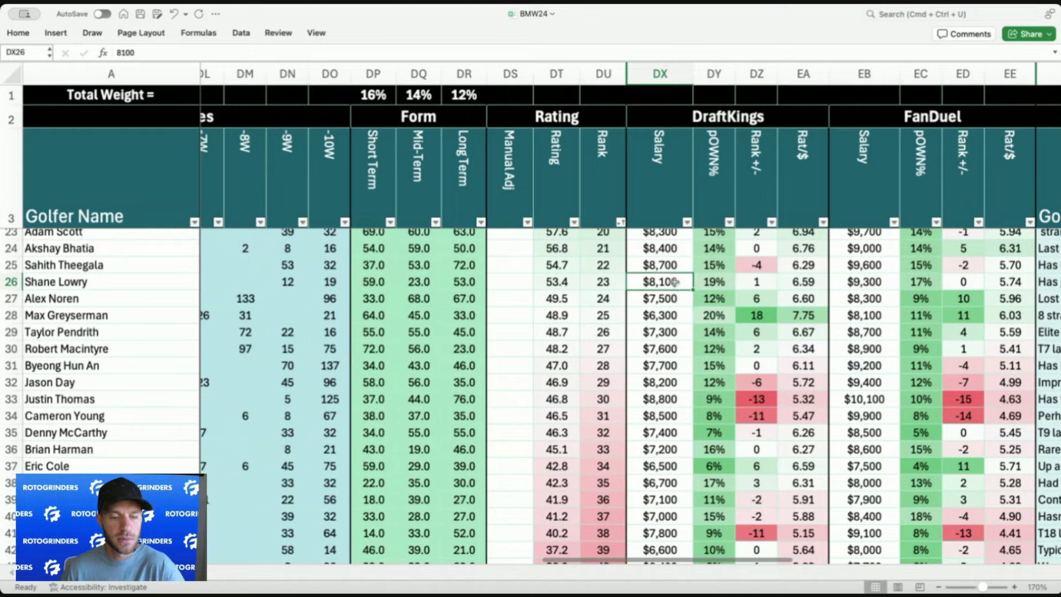
{"action": "scroll", "coordinate": [674, 296], "scroll_direction": "down", "scroll_amount": 1}
{"action": "scroll", "coordinate": [675, 297], "scroll_direction": "down", "scroll_amount": 1}
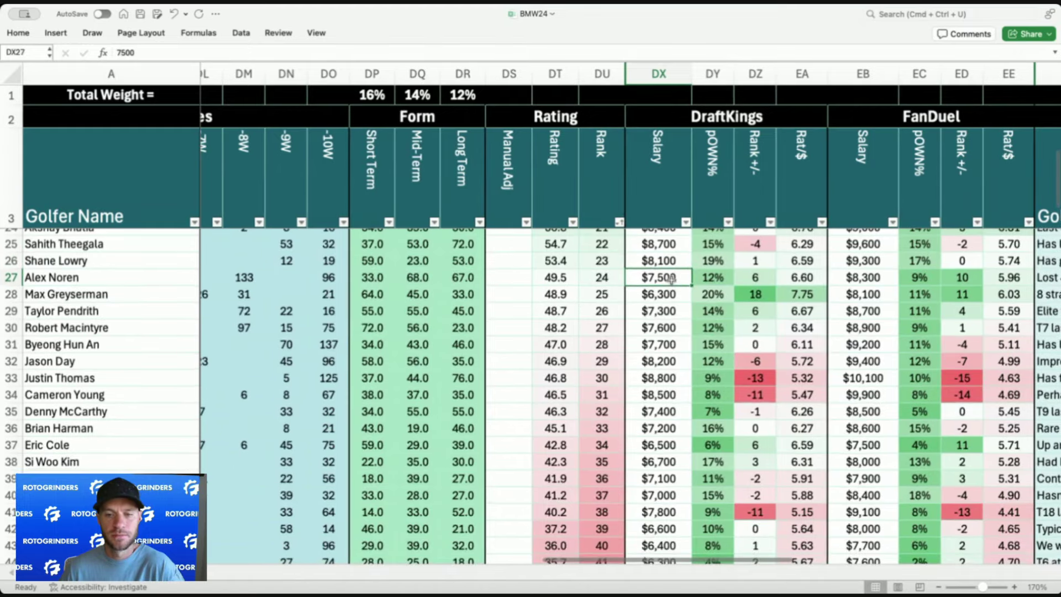
Examine Alex Noren's -6W finish and weigh it against his DraftKings salary.
{"action": "scroll", "coordinate": [671, 279], "scroll_direction": "left", "scroll_amount": 10}
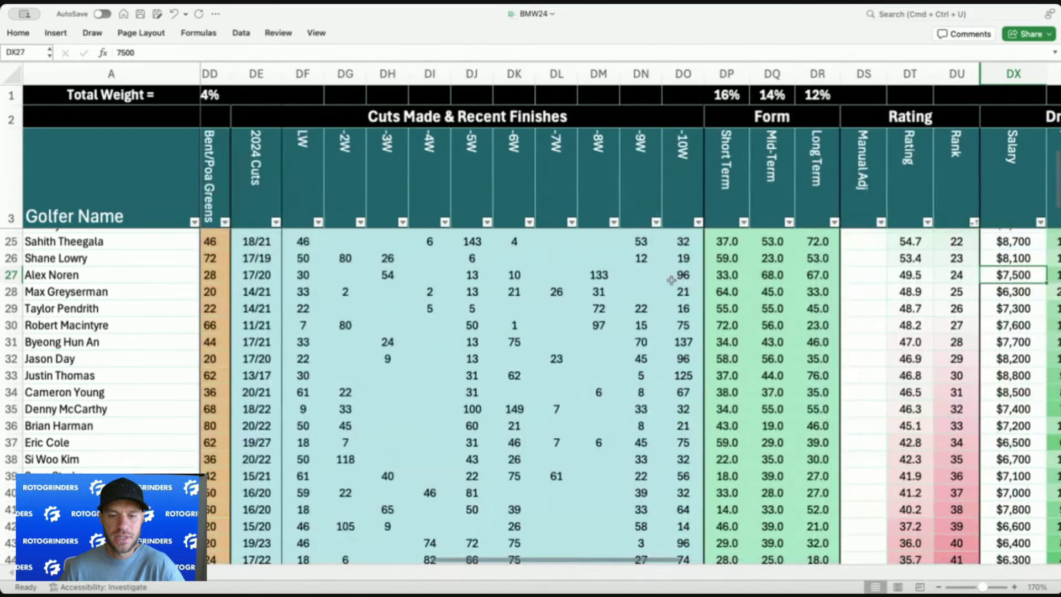
{"action": "left_click", "coordinate": [513, 275]}
{"action": "scroll", "coordinate": [554, 302], "scroll_direction": "right", "scroll_amount": 8}
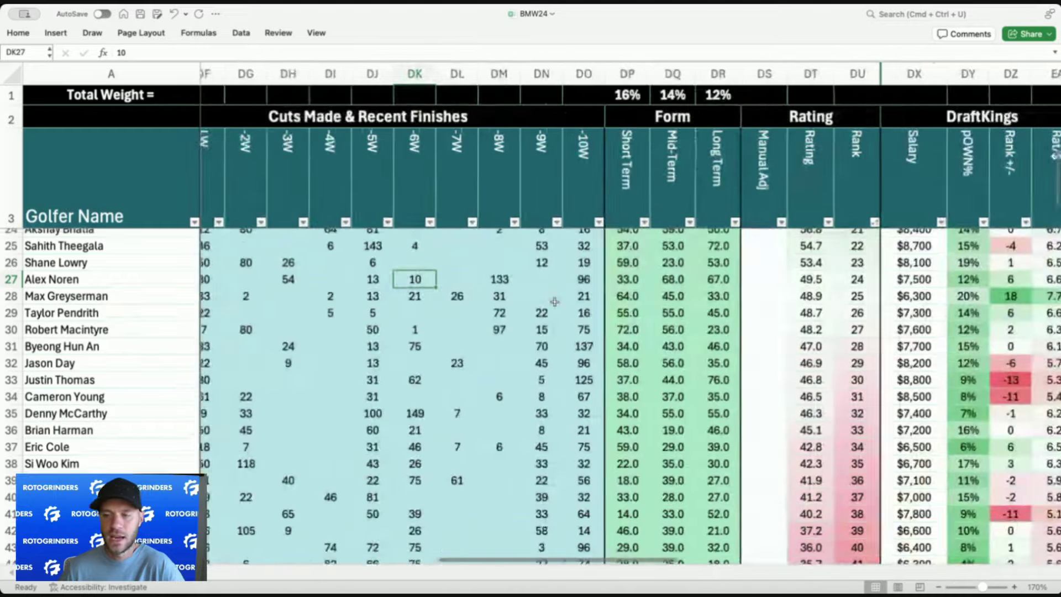
{"action": "left_click", "coordinate": [749, 279]}
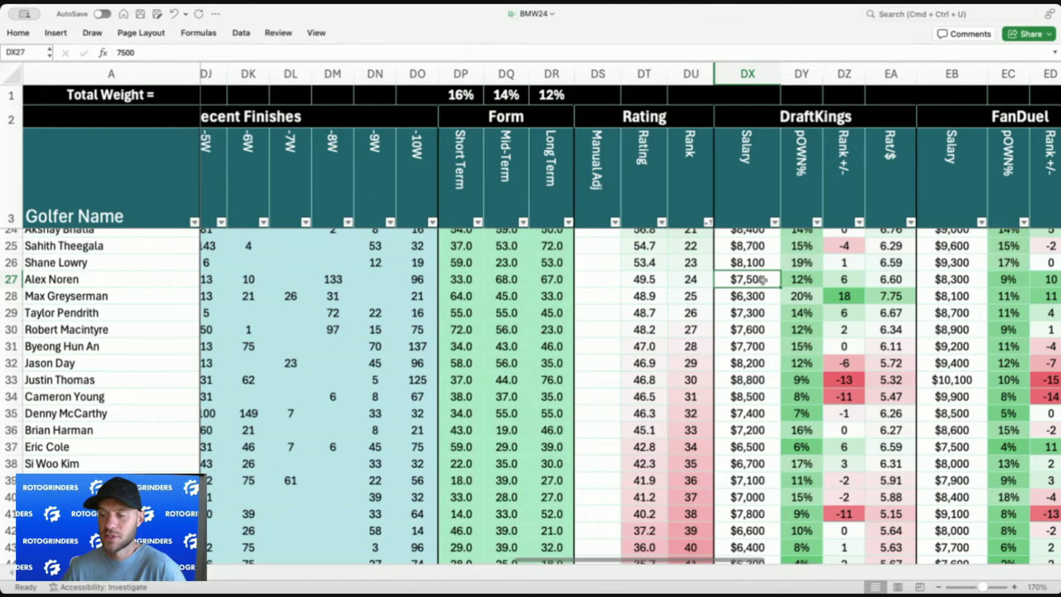
Examine Max Greyserman's last-week result among his recent finishes, along with his DraftKings figures.
{"action": "scroll", "coordinate": [762, 279], "scroll_direction": "left", "scroll_amount": 10}
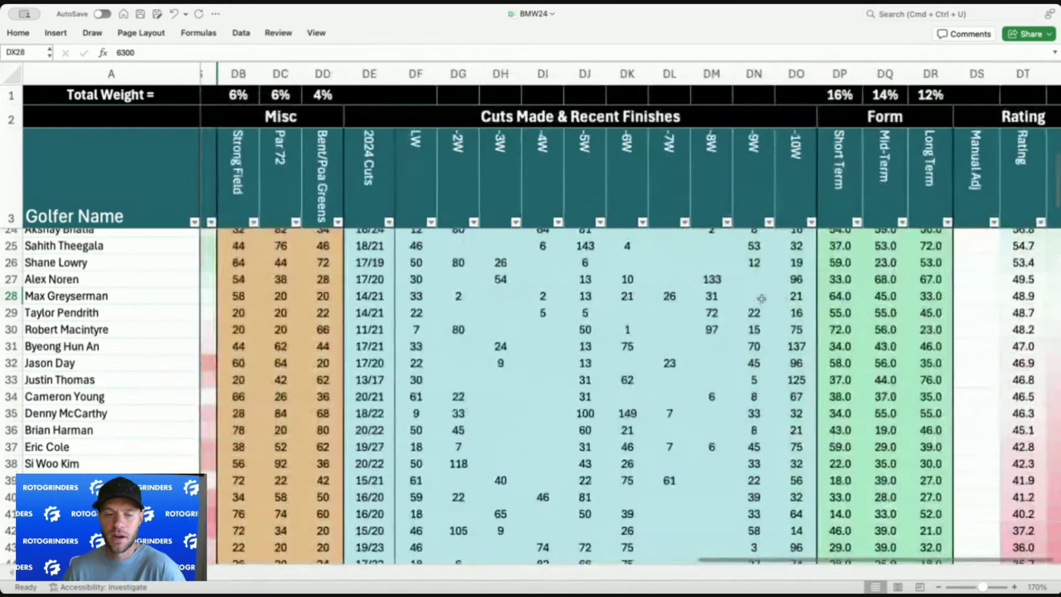
{"action": "left_click", "coordinate": [420, 287]}
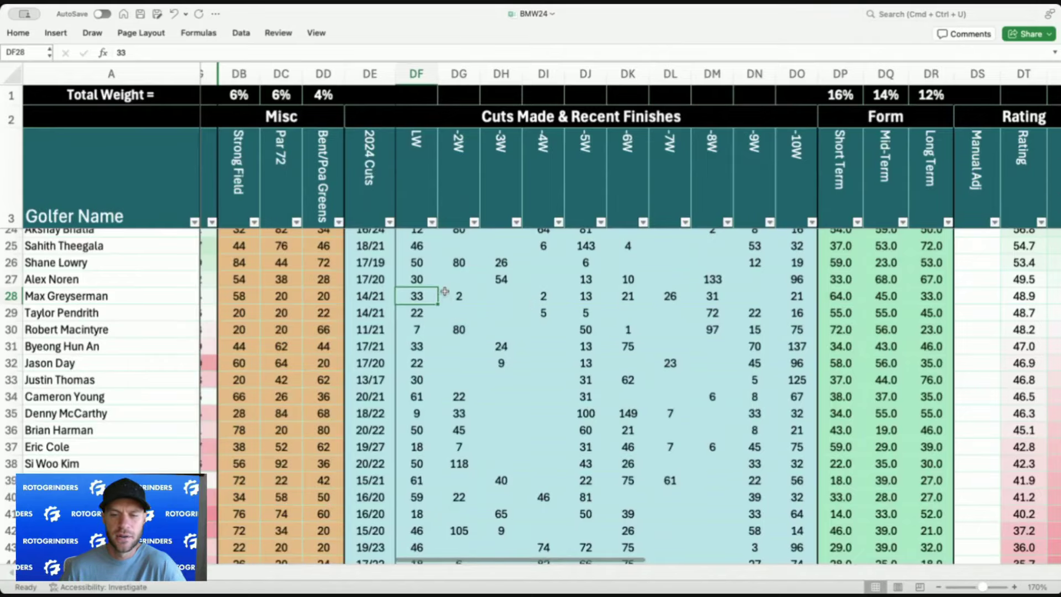
{"action": "scroll", "coordinate": [639, 310], "scroll_direction": "right", "scroll_amount": 9}
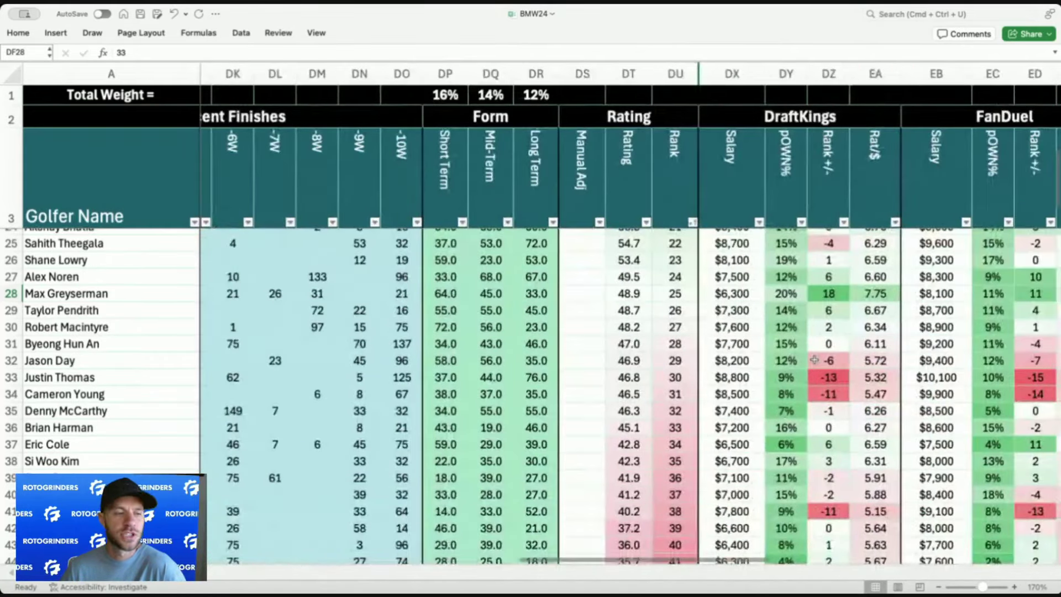
Check the DraftKings salaries of Taylor Pendrith, Robert Macintyre and Byeong Hun An.
{"action": "left_click", "coordinate": [730, 307]}
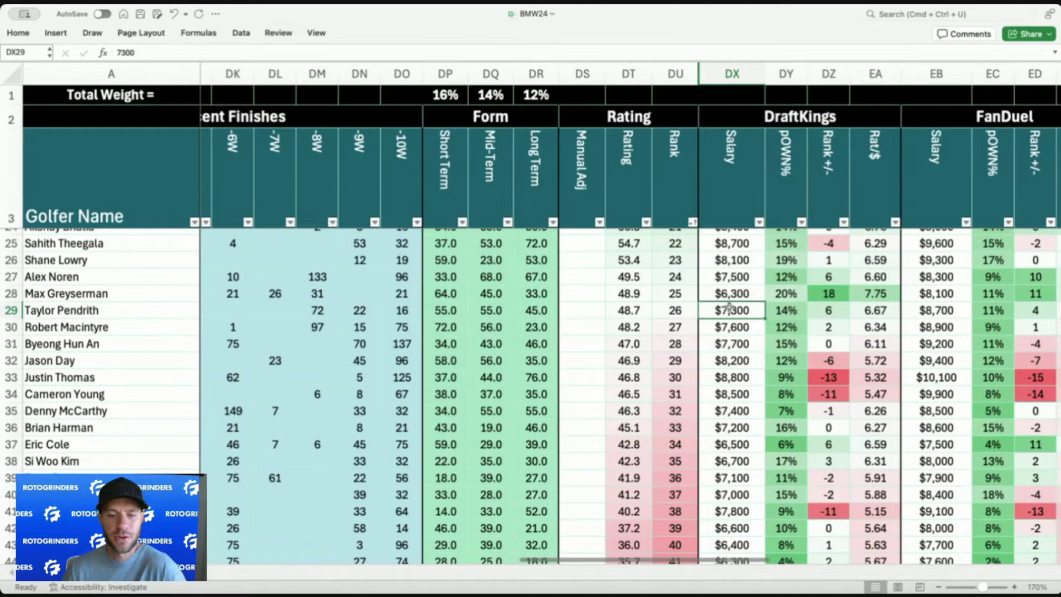
{"action": "scroll", "coordinate": [729, 307], "scroll_direction": "down", "scroll_amount": 3}
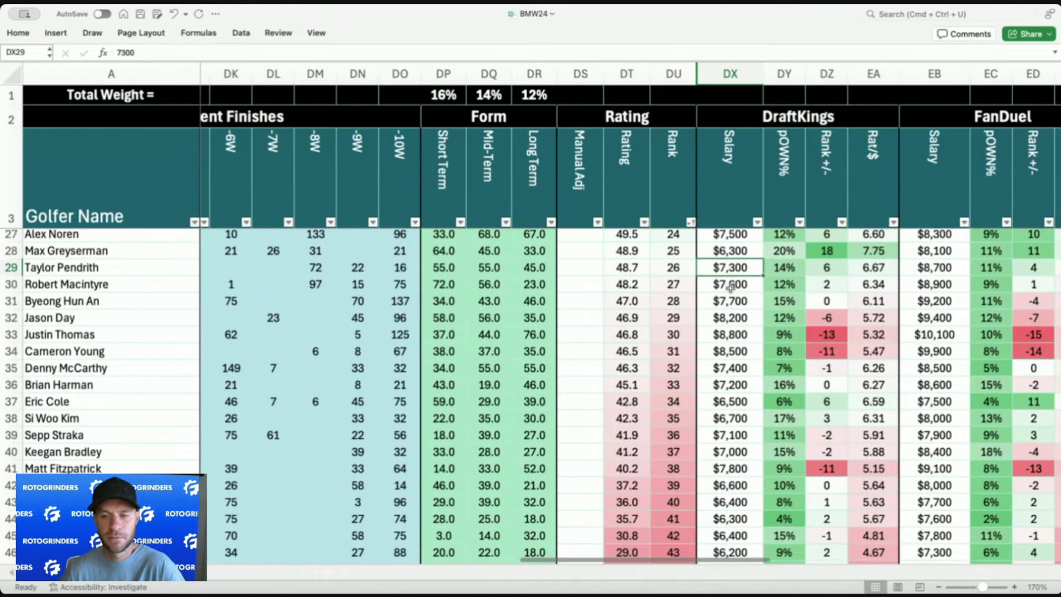
{"action": "left_click", "coordinate": [729, 286]}
{"action": "scroll", "coordinate": [730, 287], "scroll_direction": "down", "scroll_amount": 2}
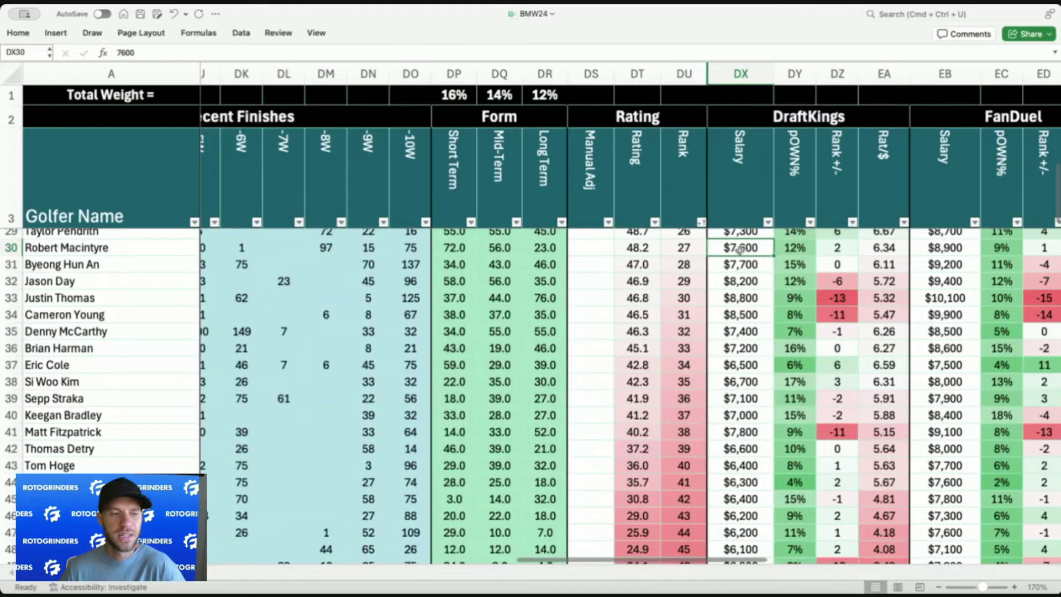
{"action": "left_click", "coordinate": [740, 265]}
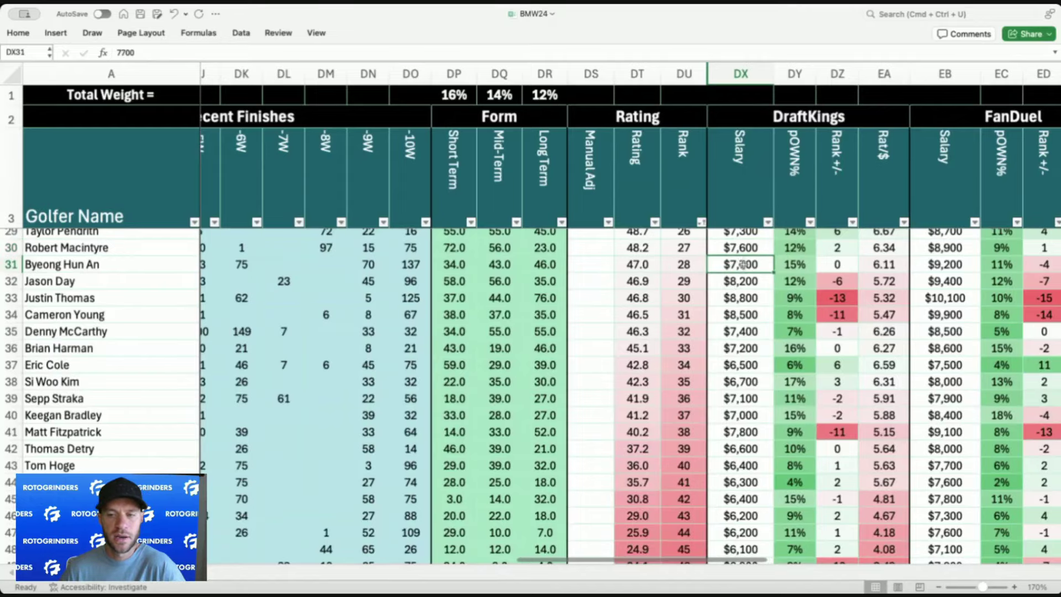
Examine Jason Day's DraftKings salary, his finishes from last week back to -7W, and his long-term form.
{"action": "left_click", "coordinate": [744, 282]}
{"action": "scroll", "coordinate": [744, 282], "scroll_direction": "left", "scroll_amount": 10}
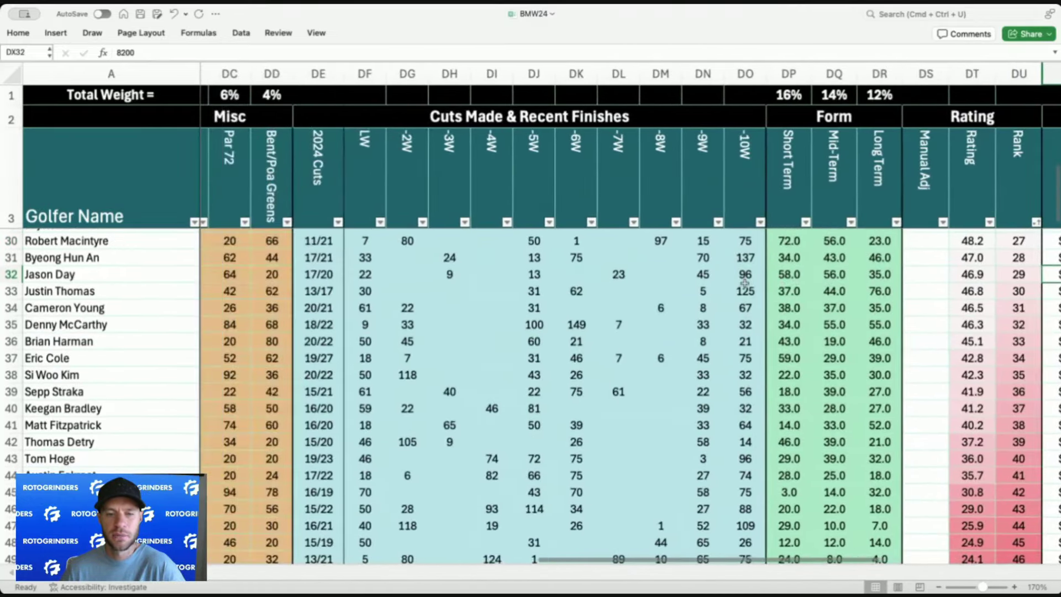
{"action": "left_click", "coordinate": [618, 274]}
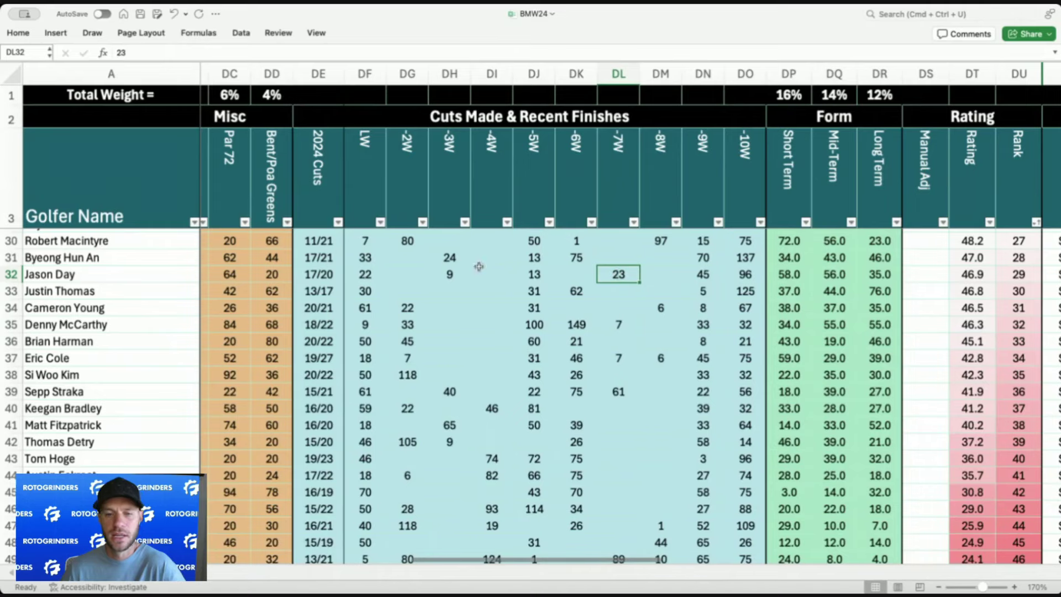
{"action": "left_click_drag", "start_coordinate": [618, 275], "coordinate": [365, 275]}
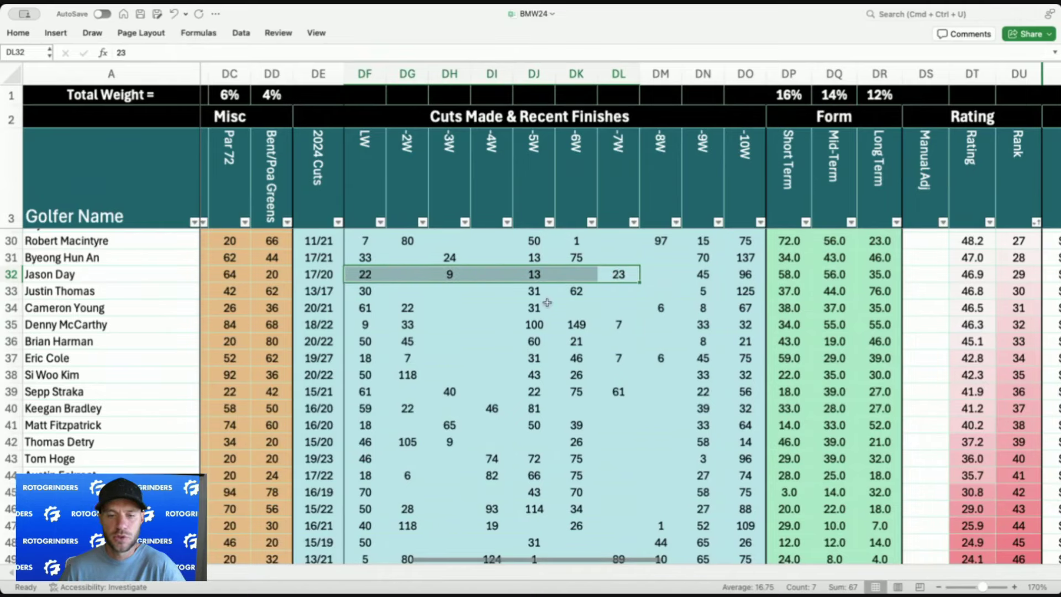
{"action": "scroll", "coordinate": [630, 271], "scroll_direction": "right", "scroll_amount": 4}
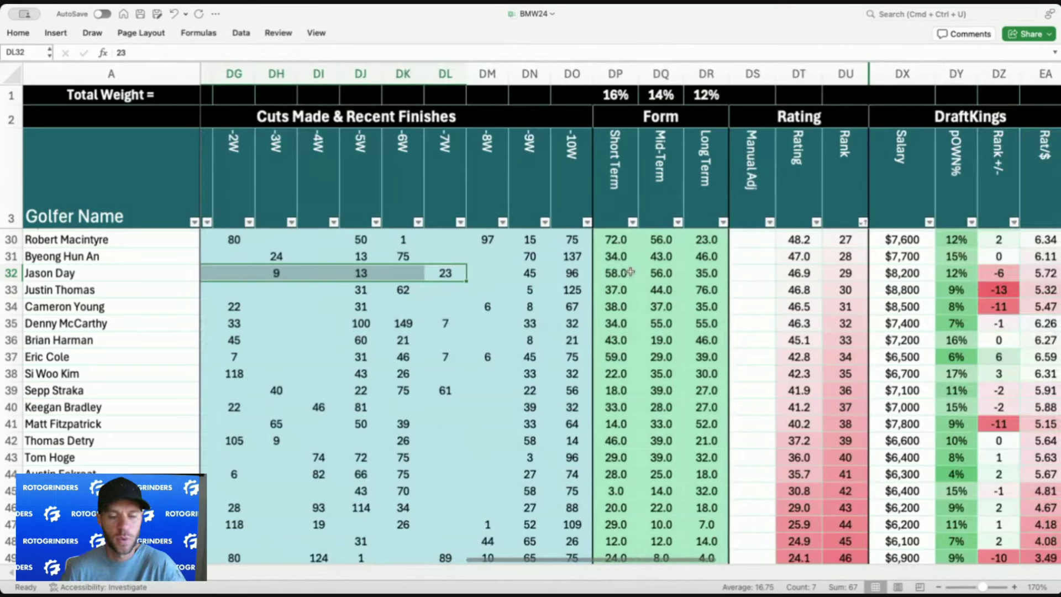
{"action": "left_click", "coordinate": [709, 272]}
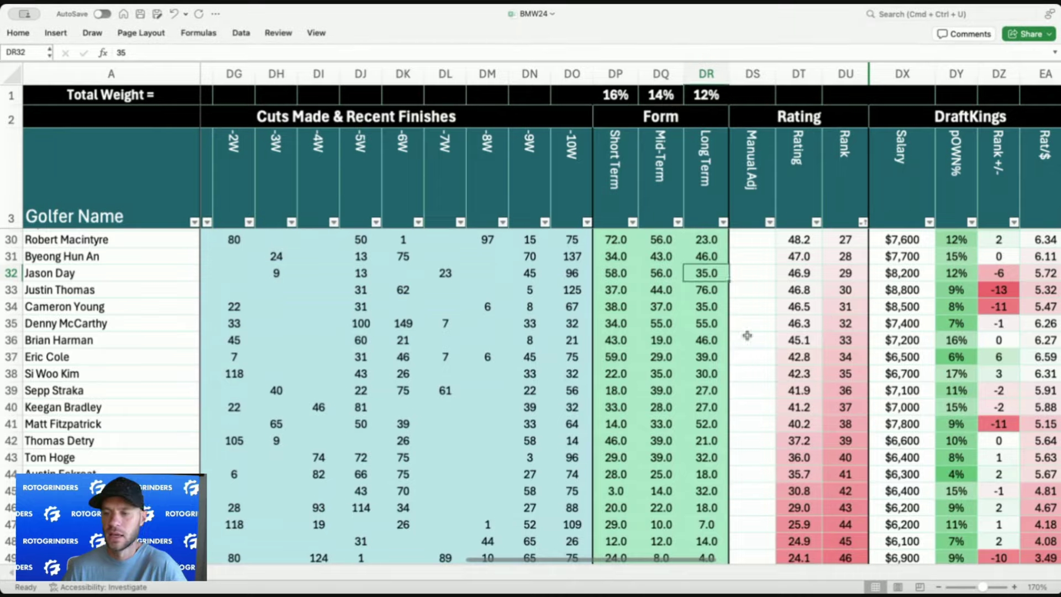
Check the DraftKings salaries of Jason Day, Justin Thomas, Cameron Young and Denny McCarthy.
{"action": "scroll", "coordinate": [713, 277], "scroll_direction": "right", "scroll_amount": 5}
{"action": "left_click", "coordinate": [712, 276]}
{"action": "left_click", "coordinate": [718, 292]}
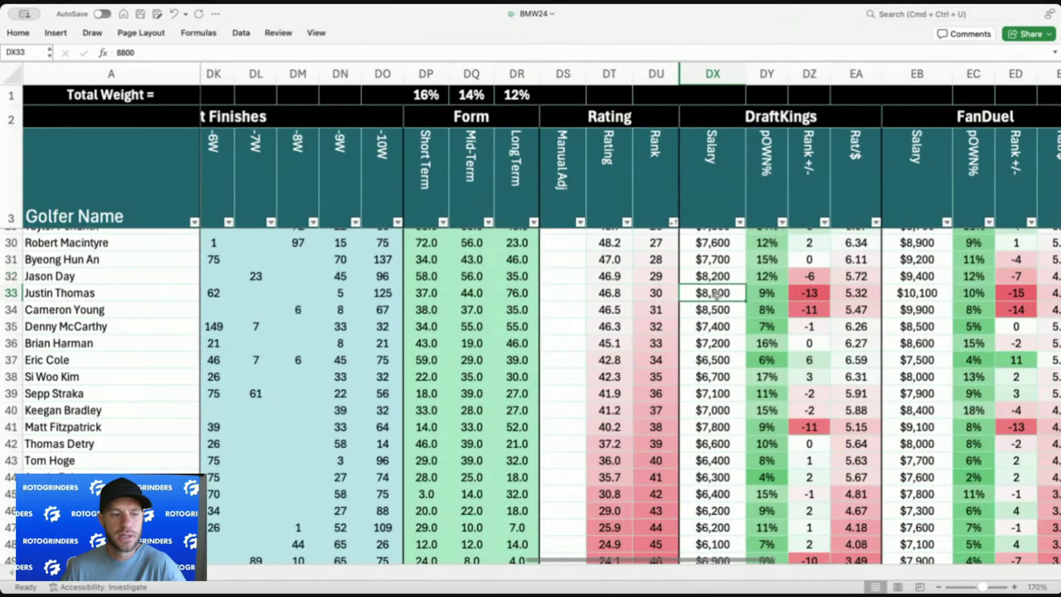
{"action": "scroll", "coordinate": [719, 276], "scroll_direction": "down", "scroll_amount": 2}
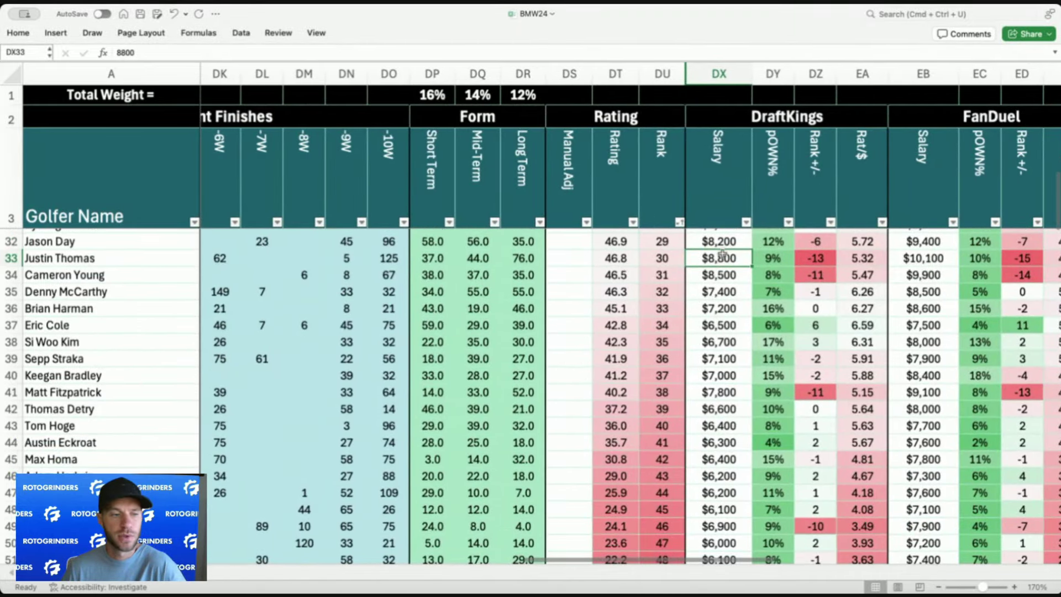
{"action": "left_click", "coordinate": [723, 271]}
{"action": "scroll", "coordinate": [723, 272], "scroll_direction": "down", "scroll_amount": 1}
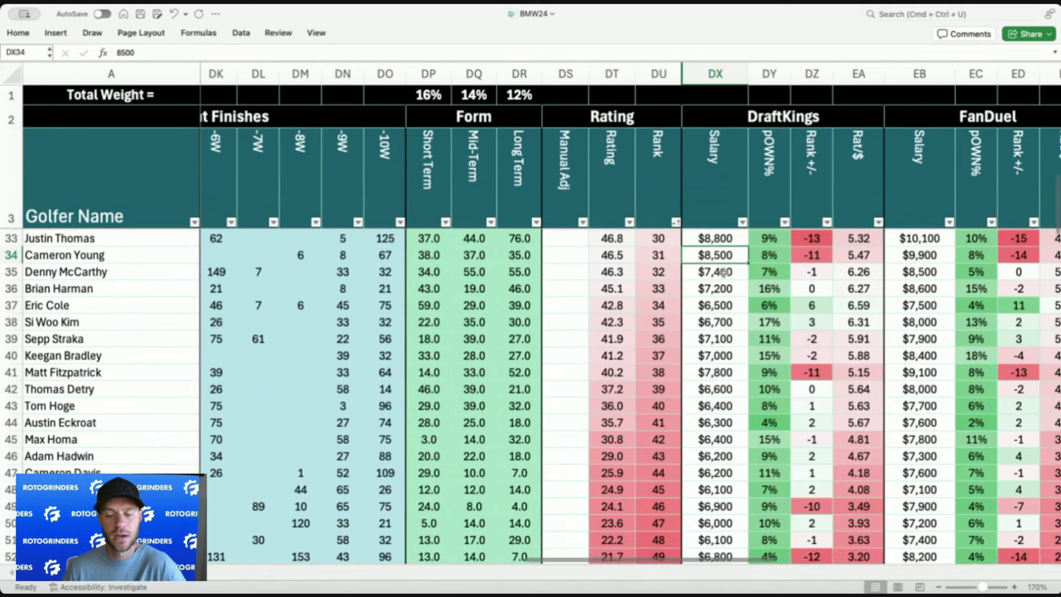
{"action": "left_click", "coordinate": [723, 272]}
Compare Shane Lowry's DraftKings salary with those of Cameron Young, Denny McCarthy and Brian Harman.
{"action": "scroll", "coordinate": [723, 272], "scroll_direction": "up", "scroll_amount": 5}
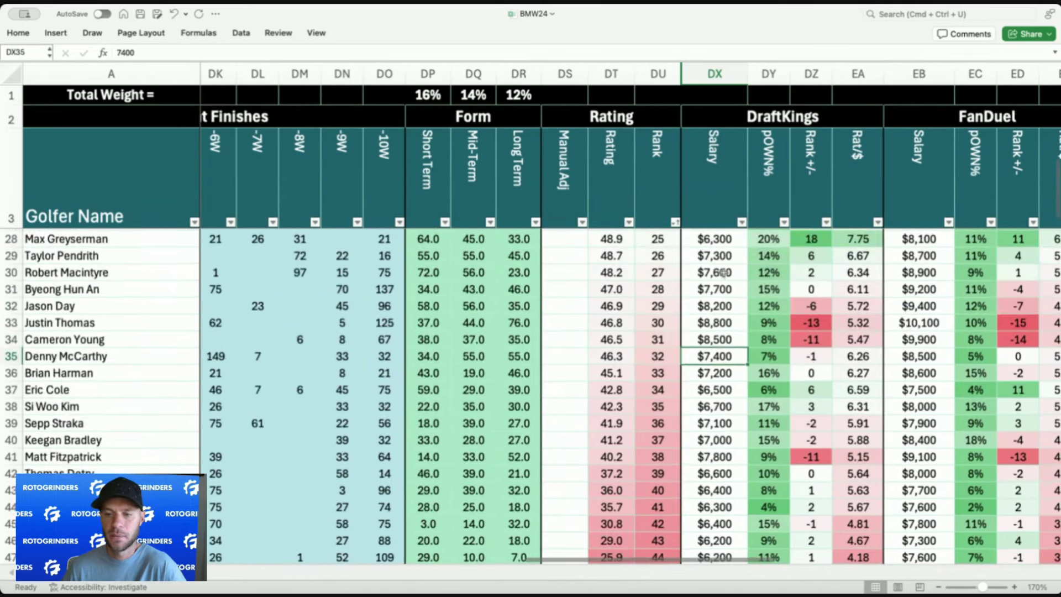
{"action": "scroll", "coordinate": [721, 260], "scroll_direction": "up", "scroll_amount": 2}
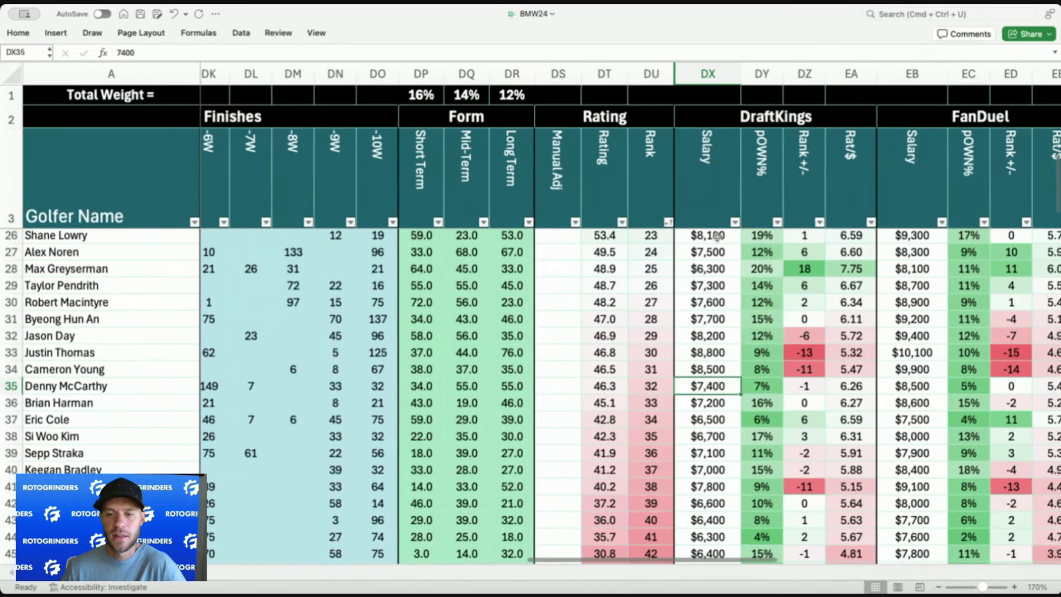
{"action": "left_click", "coordinate": [721, 236]}
{"action": "scroll", "coordinate": [719, 293], "scroll_direction": "down", "scroll_amount": 5}
{"action": "left_click", "coordinate": [719, 284]}
{"action": "scroll", "coordinate": [719, 284], "scroll_direction": "down", "scroll_amount": 2}
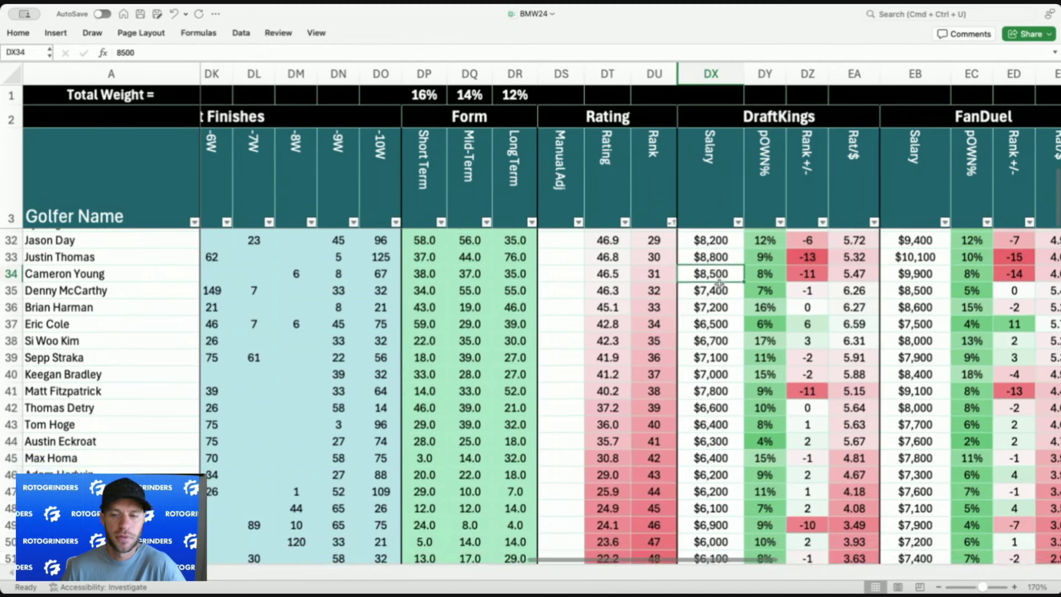
{"action": "left_click", "coordinate": [718, 284]}
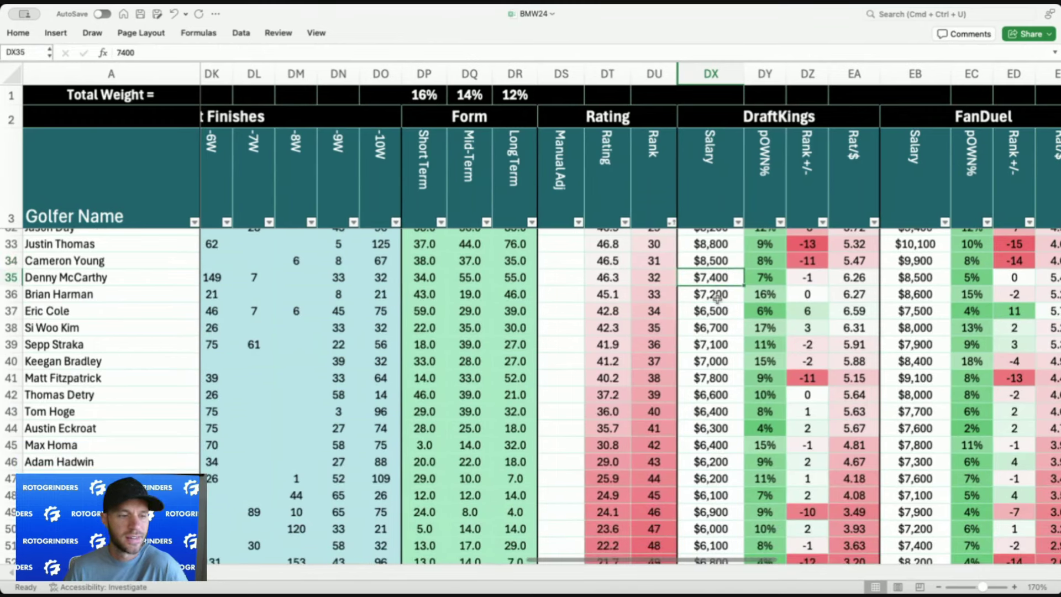
{"action": "left_click", "coordinate": [719, 294]}
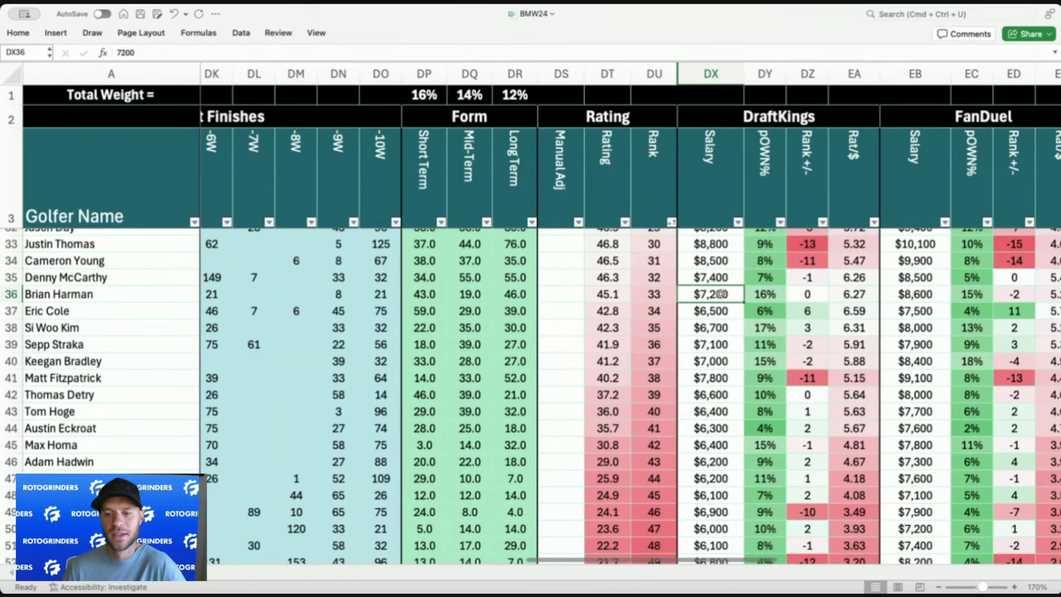
Examine Eric Cole's -8W finish among his recent results and weigh it against his DraftKings salary.
{"action": "scroll", "coordinate": [720, 293], "scroll_direction": "down", "scroll_amount": 2}
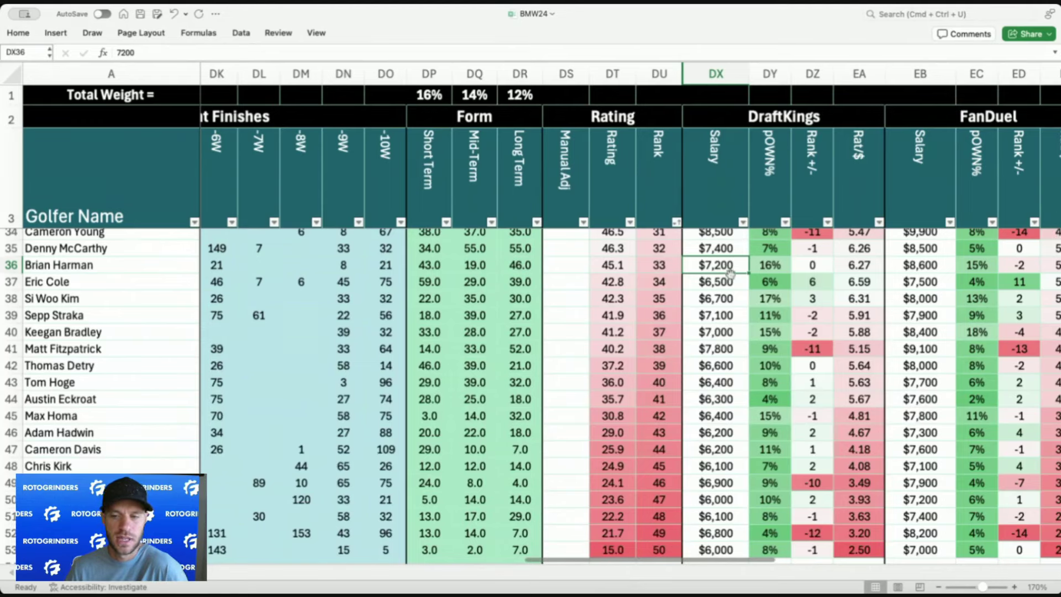
{"action": "left_click", "coordinate": [722, 293]}
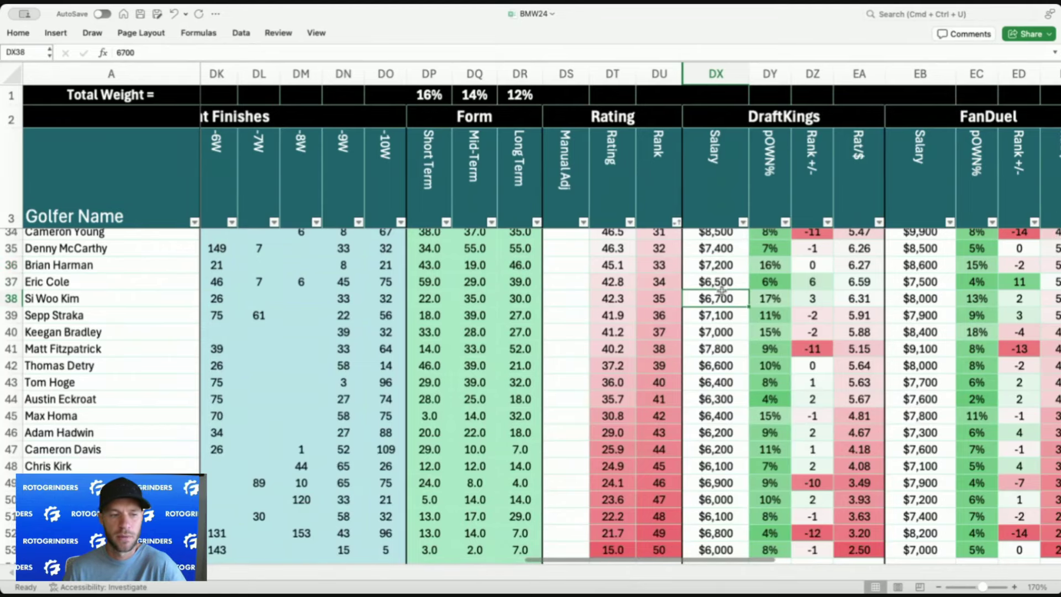
{"action": "scroll", "coordinate": [722, 290], "scroll_direction": "left", "scroll_amount": 7}
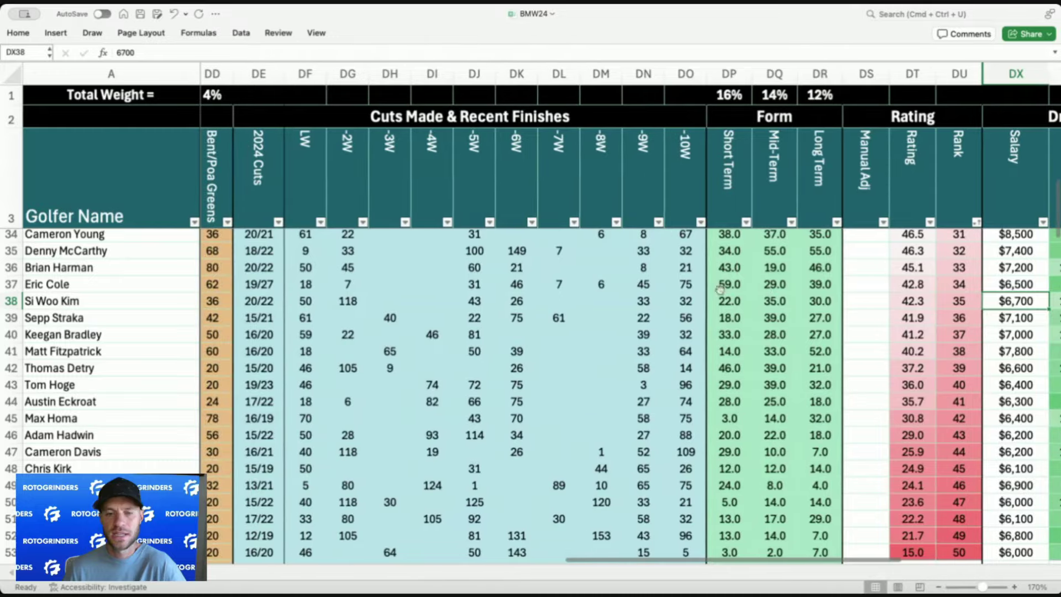
{"action": "left_click", "coordinate": [607, 282]}
{"action": "scroll", "coordinate": [607, 283], "scroll_direction": "left", "scroll_amount": 5}
{"action": "scroll", "coordinate": [610, 282], "scroll_direction": "right", "scroll_amount": 10}
{"action": "scroll", "coordinate": [615, 282], "scroll_direction": "down", "scroll_amount": 1}
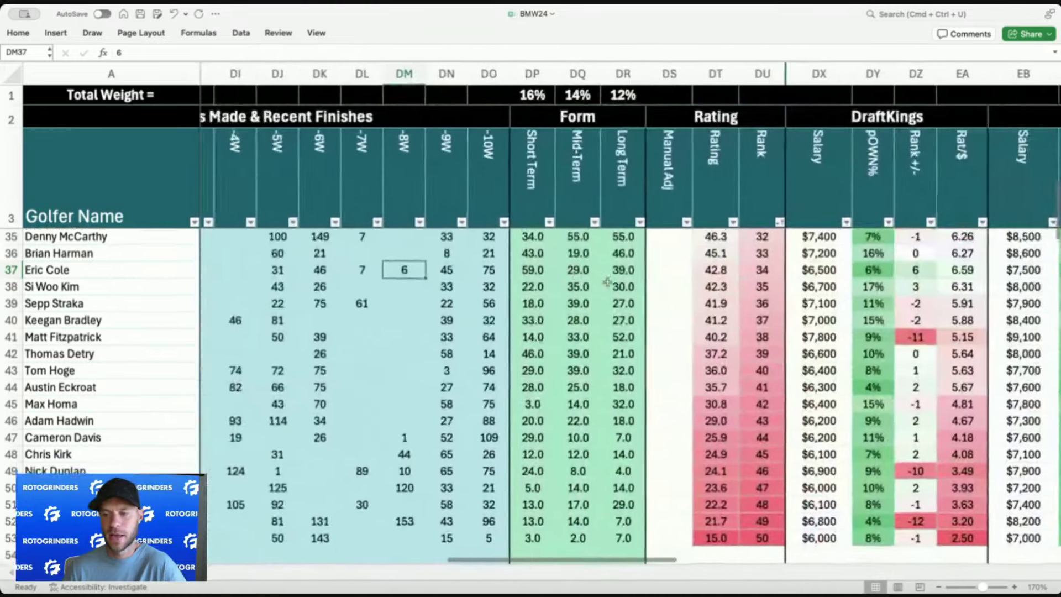
{"action": "left_click", "coordinate": [756, 261]}
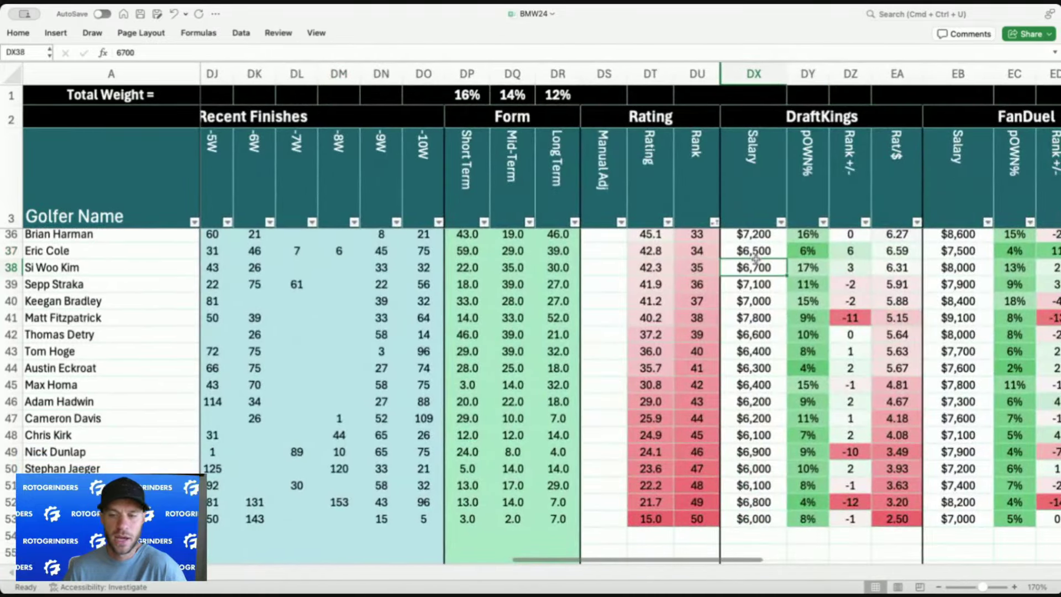
{"action": "left_click", "coordinate": [763, 247]}
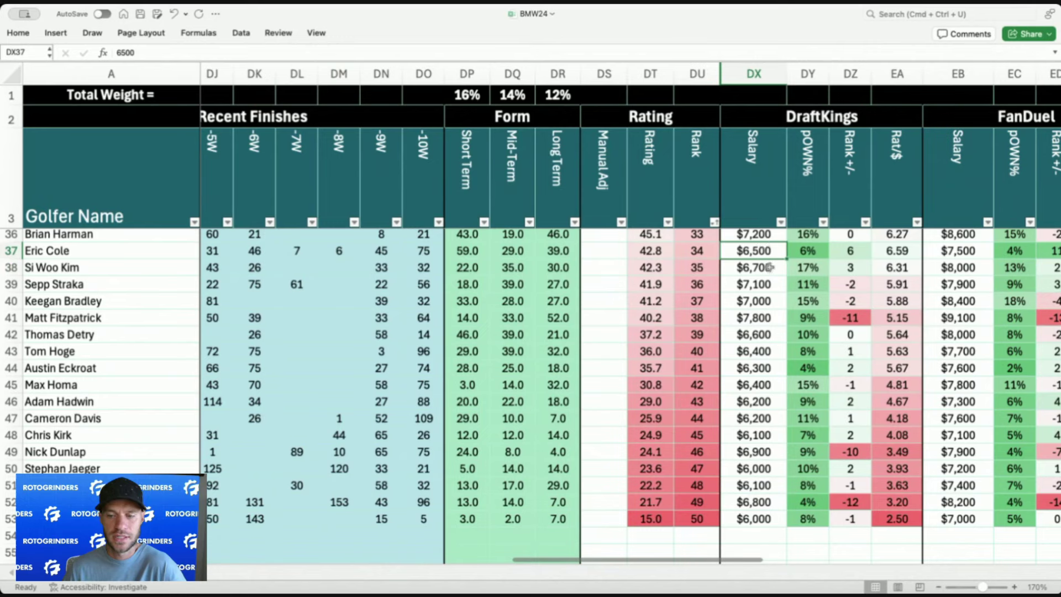
Compare Si Woo Kim's and Sepp Straka's DraftKings salaries, and read Kim's golfer note and projected DraftKings ownership.
{"action": "left_click", "coordinate": [768, 266]}
{"action": "left_click", "coordinate": [770, 286]}
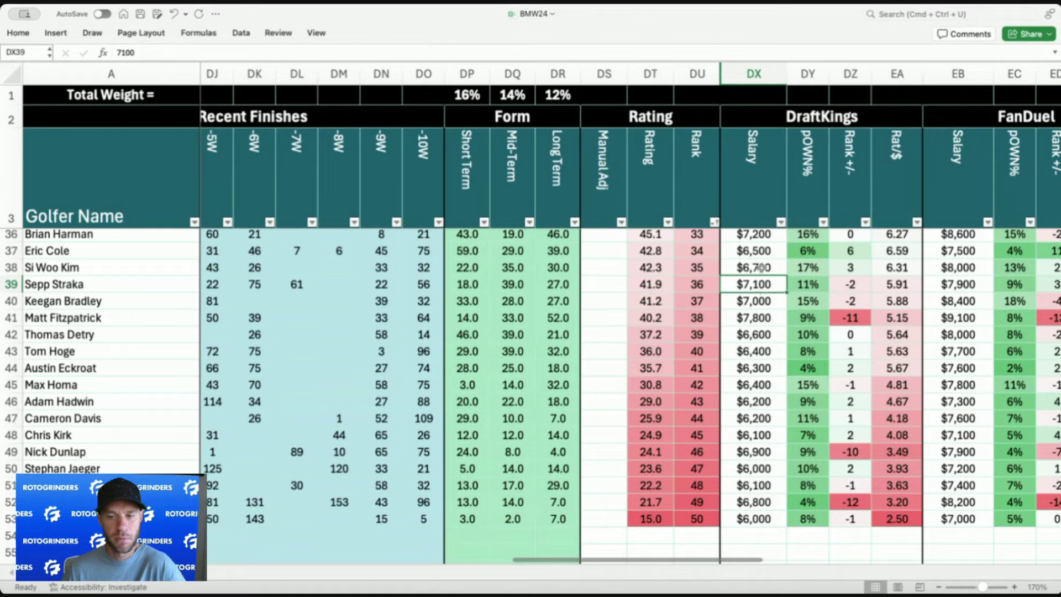
{"action": "left_click", "coordinate": [761, 268]}
{"action": "scroll", "coordinate": [763, 312], "scroll_direction": "right", "scroll_amount": 1}
{"action": "scroll", "coordinate": [762, 314], "scroll_direction": "right", "scroll_amount": 10}
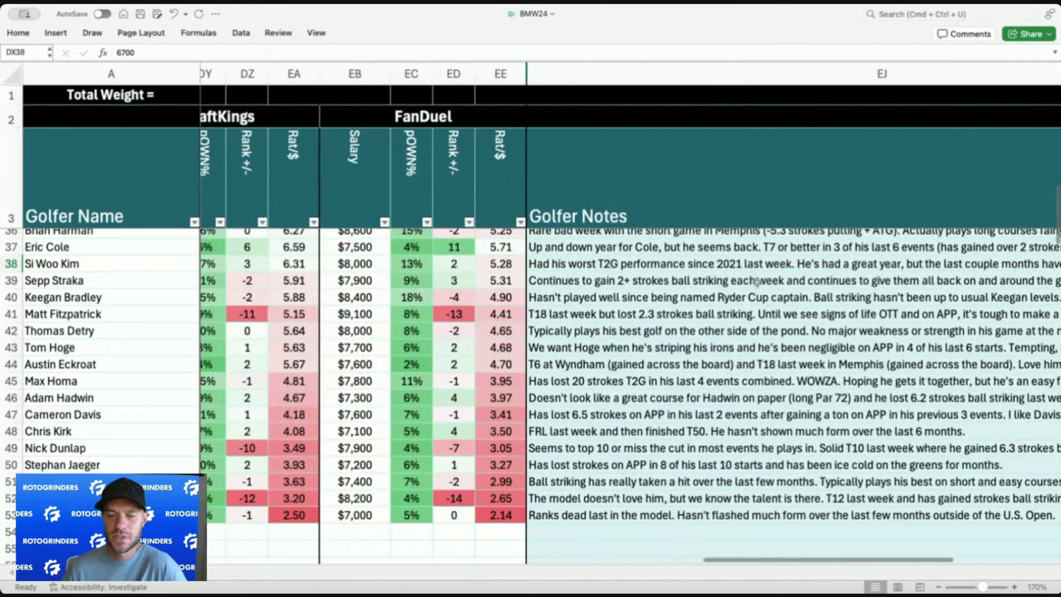
{"action": "left_click", "coordinate": [774, 265]}
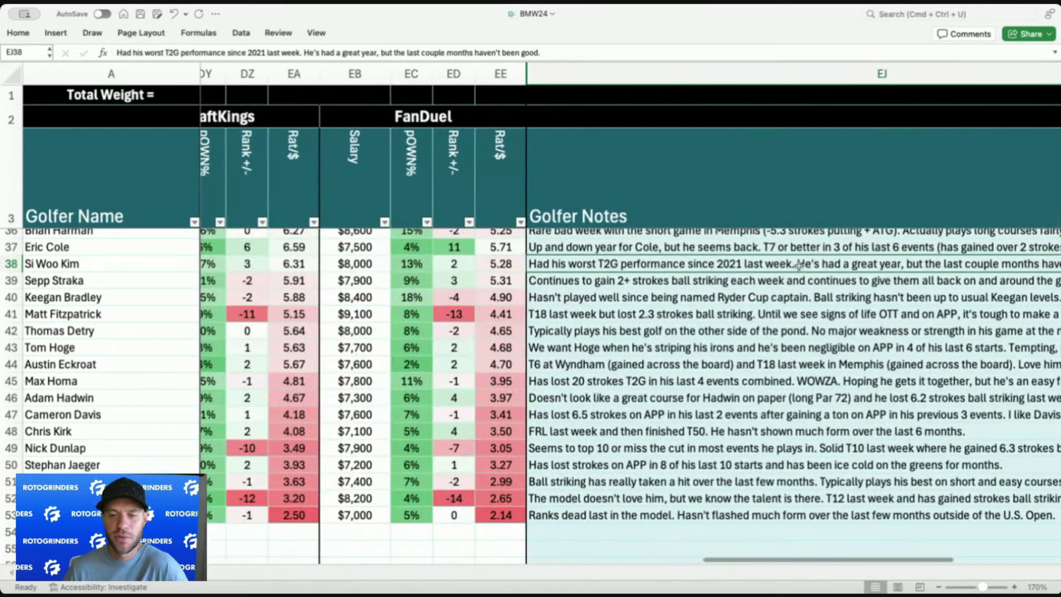
{"action": "scroll", "coordinate": [788, 267], "scroll_direction": "left", "scroll_amount": 5}
{"action": "scroll", "coordinate": [787, 268], "scroll_direction": "left", "scroll_amount": 3}
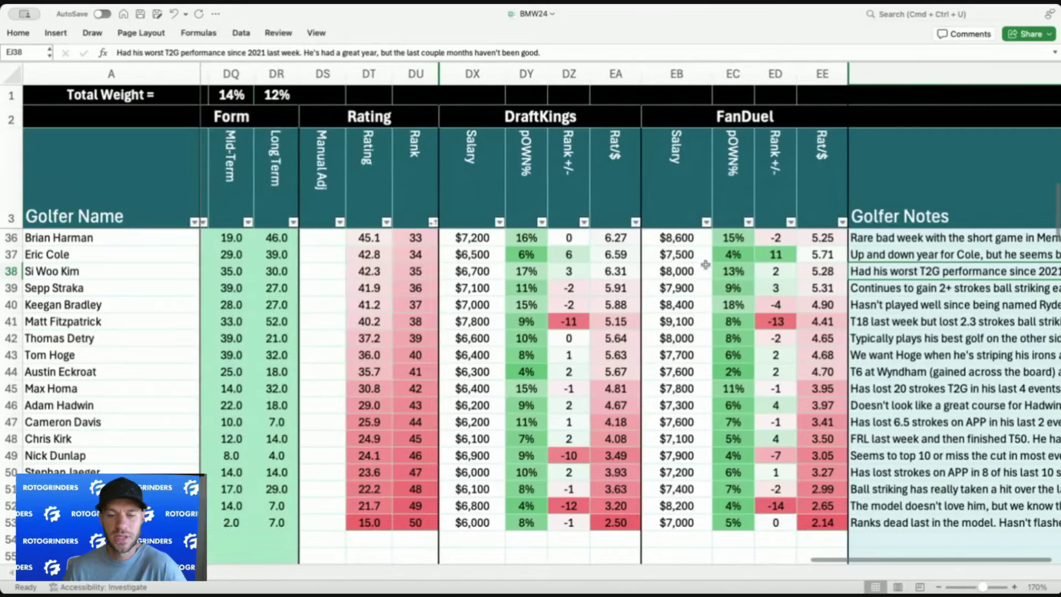
{"action": "left_click", "coordinate": [531, 271]}
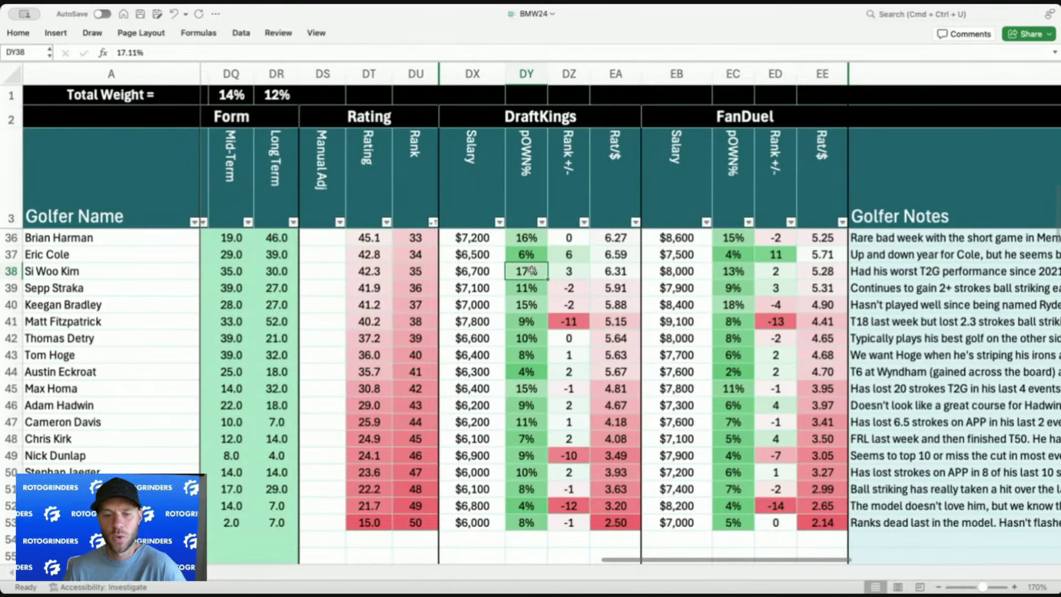
Check the projected DraftKings ownership of Keegan Bradley and Matt Fitzpatrick, and the salaries of Thomas Detry and Tom Hoge.
{"action": "left_click", "coordinate": [523, 299]}
{"action": "left_click", "coordinate": [526, 320]}
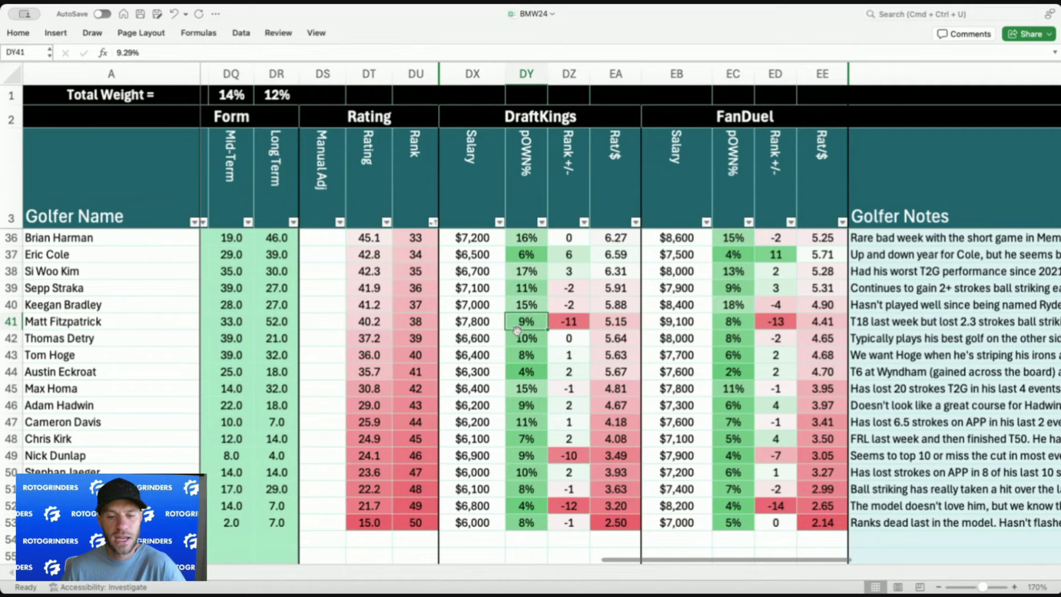
{"action": "left_click", "coordinate": [490, 334]}
{"action": "scroll", "coordinate": [491, 334], "scroll_direction": "down", "scroll_amount": 1}
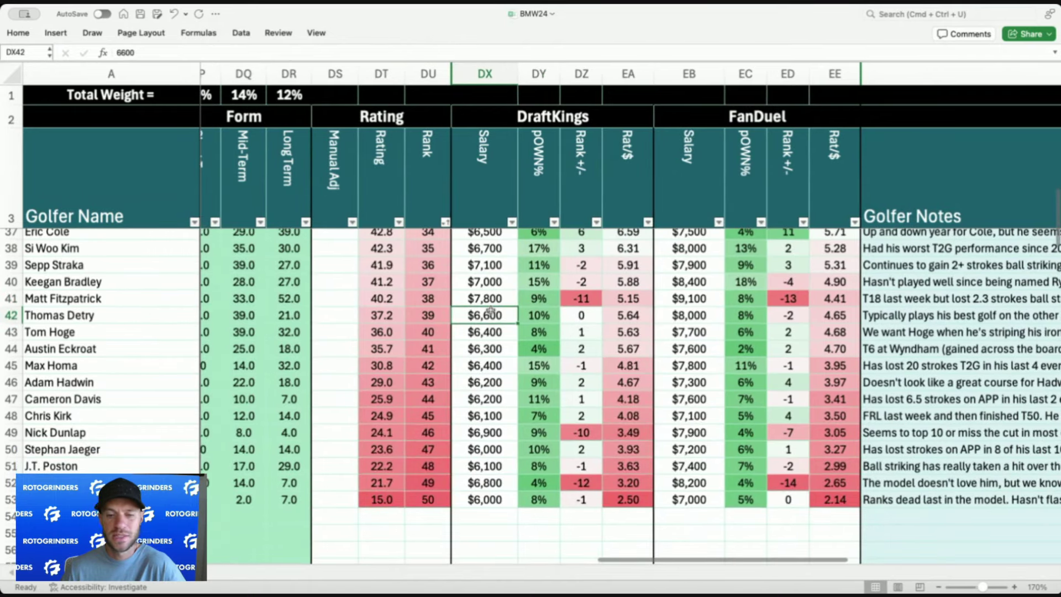
{"action": "left_click", "coordinate": [491, 329]}
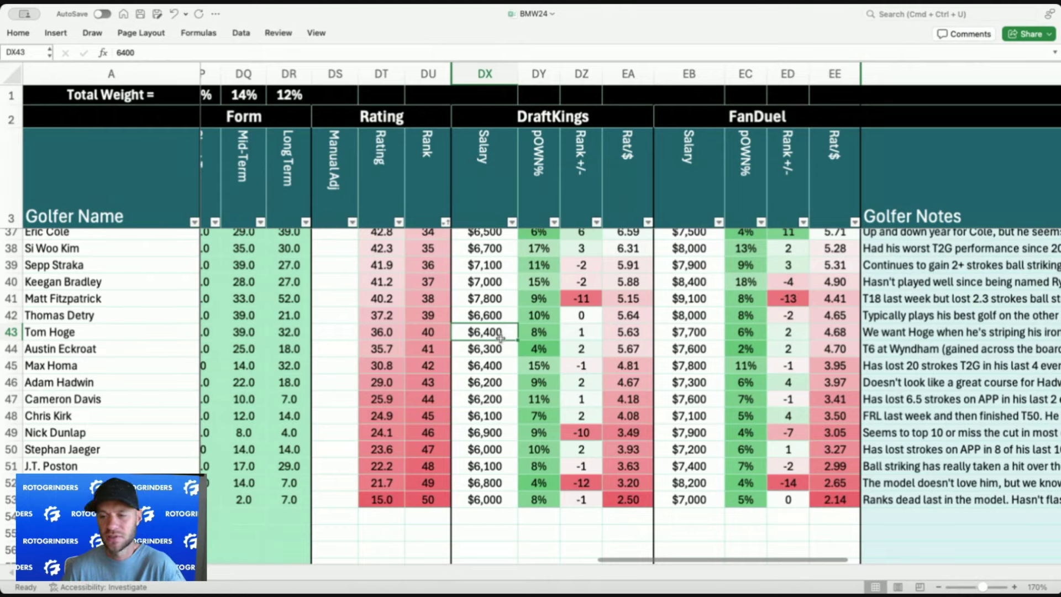
Examine Austin Eckroat's most recent finishes alongside his DraftKings salary and projected ownership.
{"action": "scroll", "coordinate": [500, 337], "scroll_direction": "down", "scroll_amount": 1}
{"action": "left_click", "coordinate": [500, 337]}
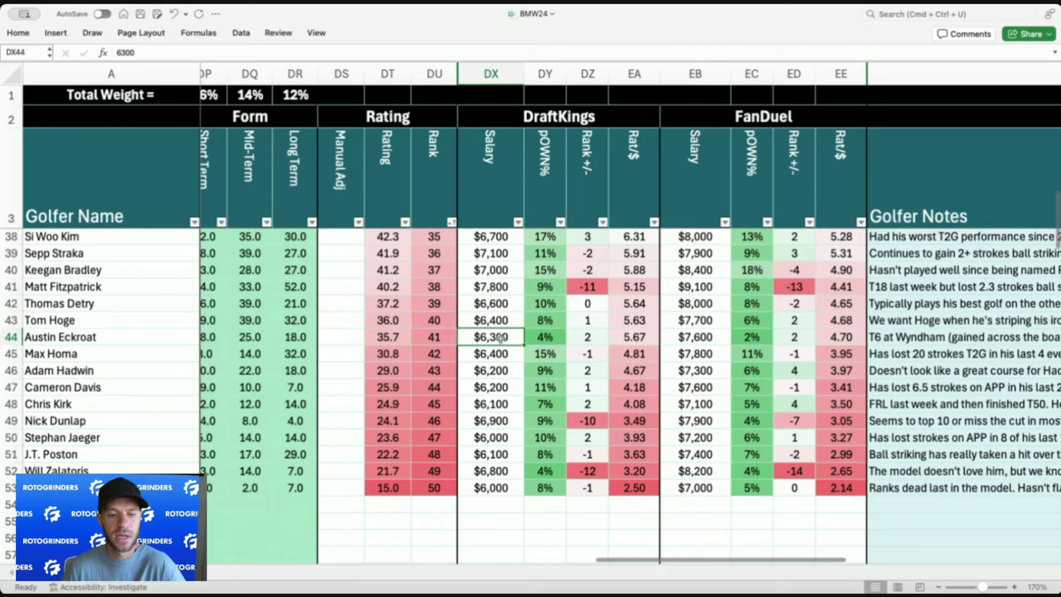
{"action": "scroll", "coordinate": [500, 337], "scroll_direction": "left", "scroll_amount": 10}
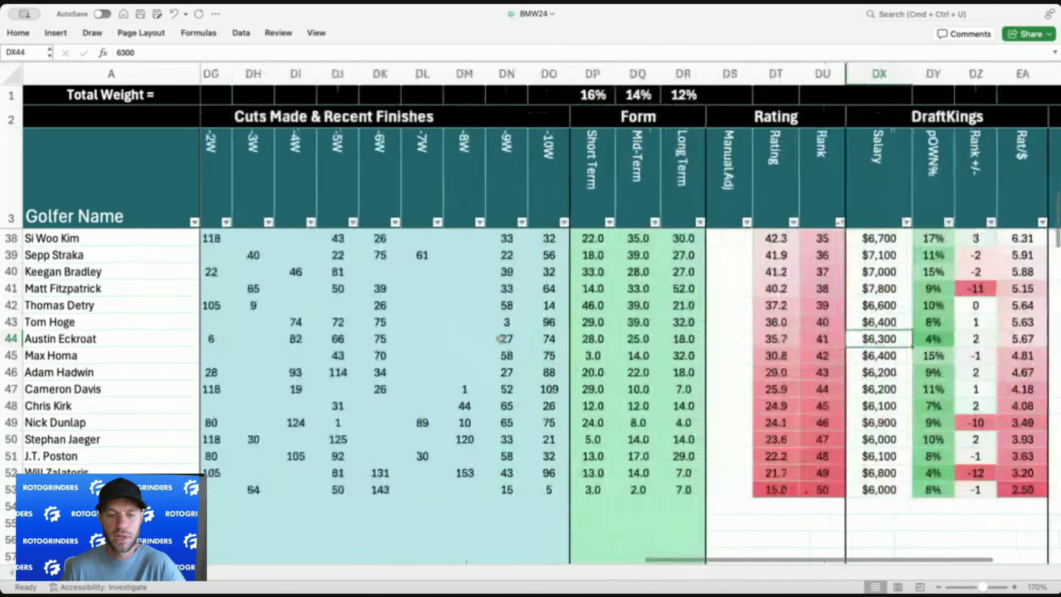
{"action": "left_click", "coordinate": [415, 338]}
{"action": "left_click", "coordinate": [372, 338]}
{"action": "scroll", "coordinate": [374, 338], "scroll_direction": "right", "scroll_amount": 10}
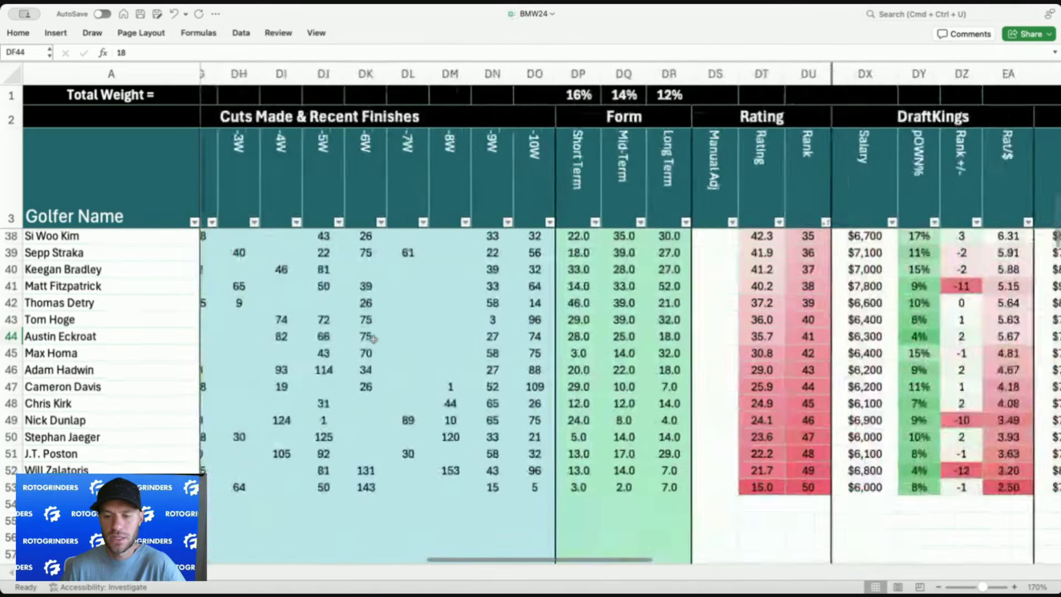
{"action": "left_click", "coordinate": [592, 348]}
{"action": "left_click", "coordinate": [598, 335]}
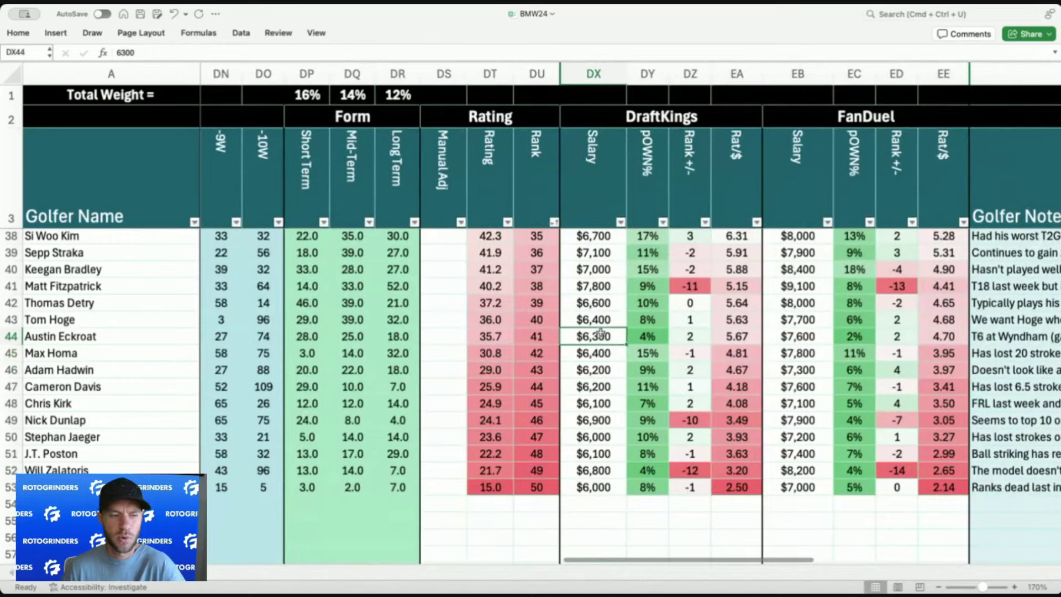
{"action": "left_click", "coordinate": [643, 336]}
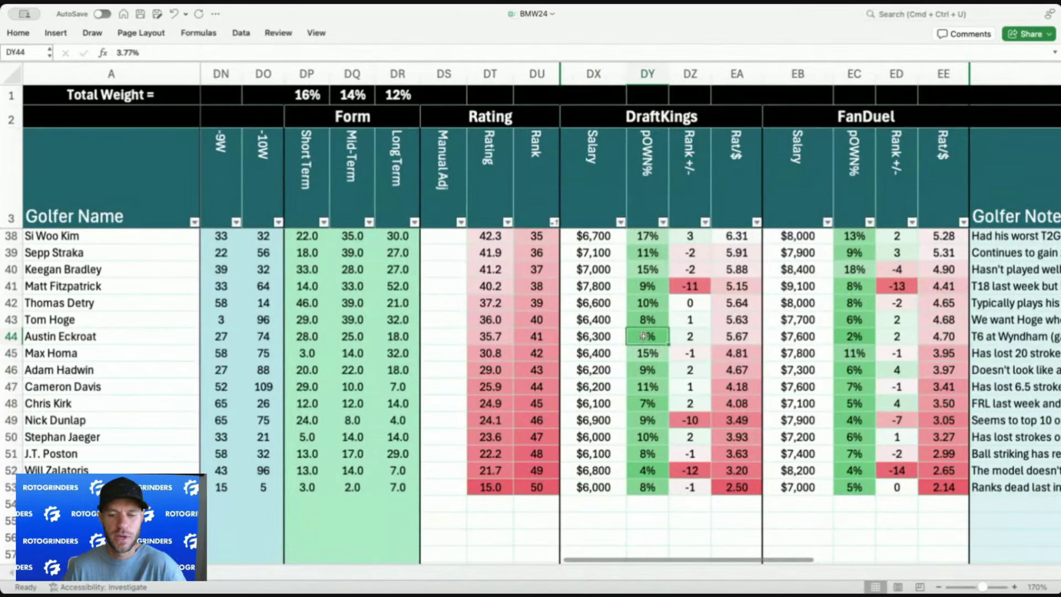
Check Max Homa's projected DraftKings ownership and salary, along with the salaries of Adam Hadwin and Cameron Davis.
{"action": "left_click", "coordinate": [649, 352]}
{"action": "left_click", "coordinate": [601, 347]}
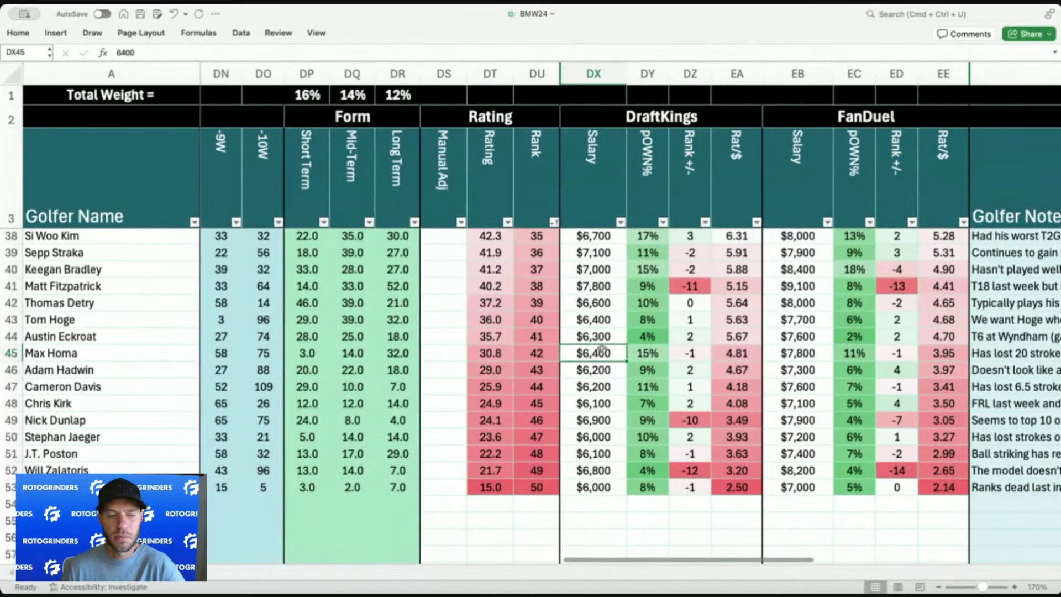
{"action": "left_click_drag", "start_coordinate": [604, 365], "coordinate": [604, 386]}
{"action": "left_click", "coordinate": [604, 387]}
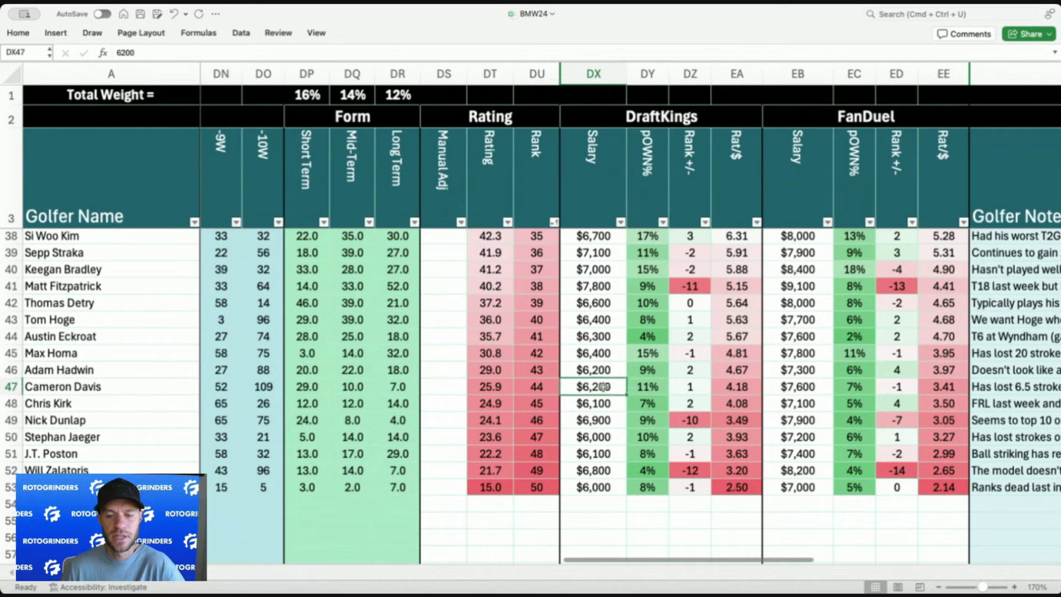
{"action": "scroll", "coordinate": [605, 381], "scroll_direction": "down", "scroll_amount": 1}
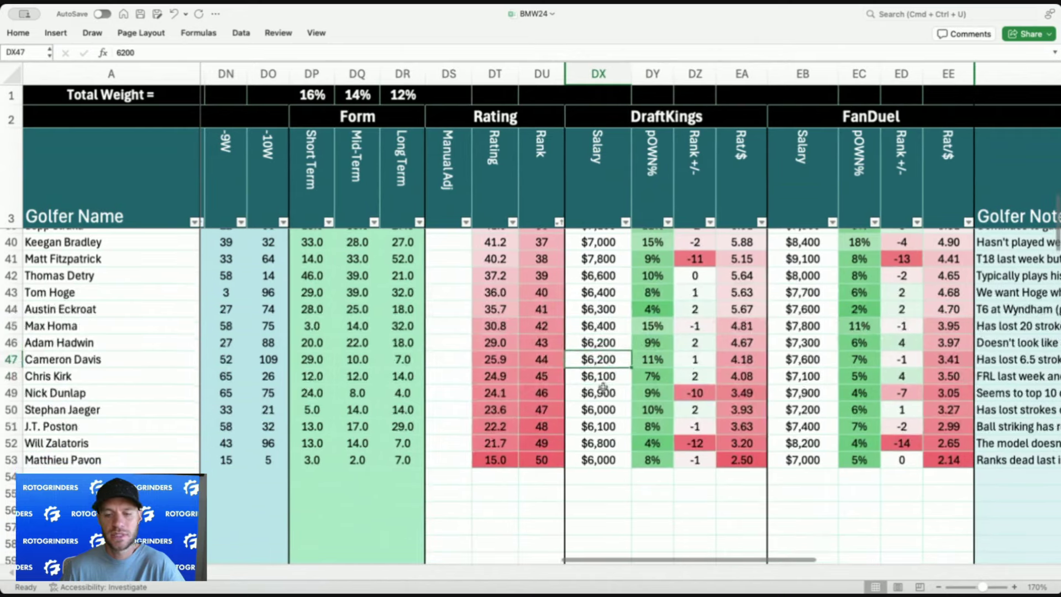
Check Cameron Davis's projected DraftKings ownership, and compare the DraftKings salaries of Chris Kirk and Nick Dunlap.
{"action": "left_click", "coordinate": [643, 360]}
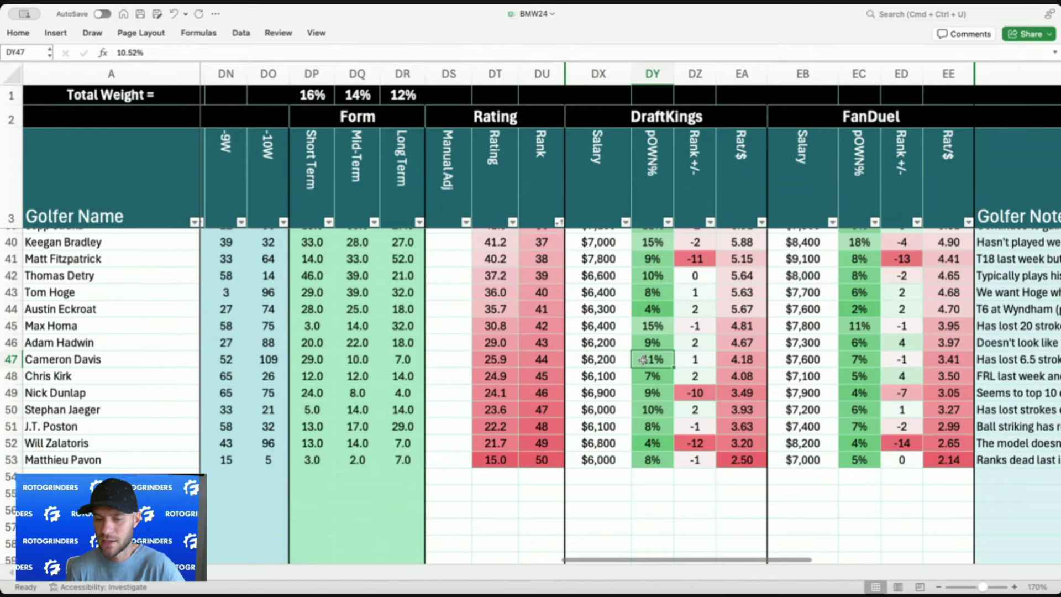
{"action": "left_click", "coordinate": [611, 371]}
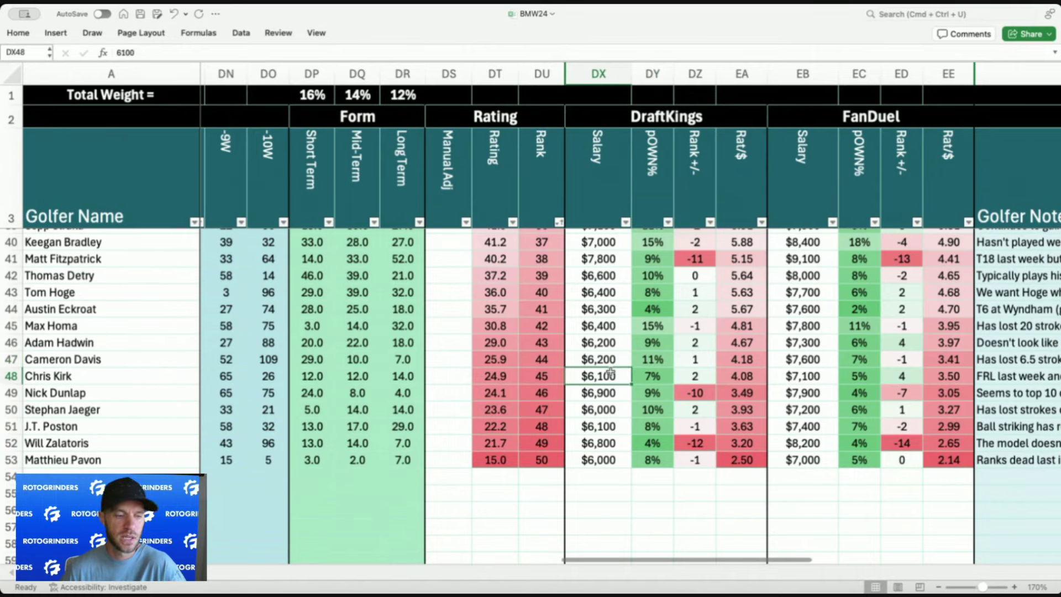
{"action": "left_click", "coordinate": [609, 390]}
{"action": "left_click", "coordinate": [613, 376]}
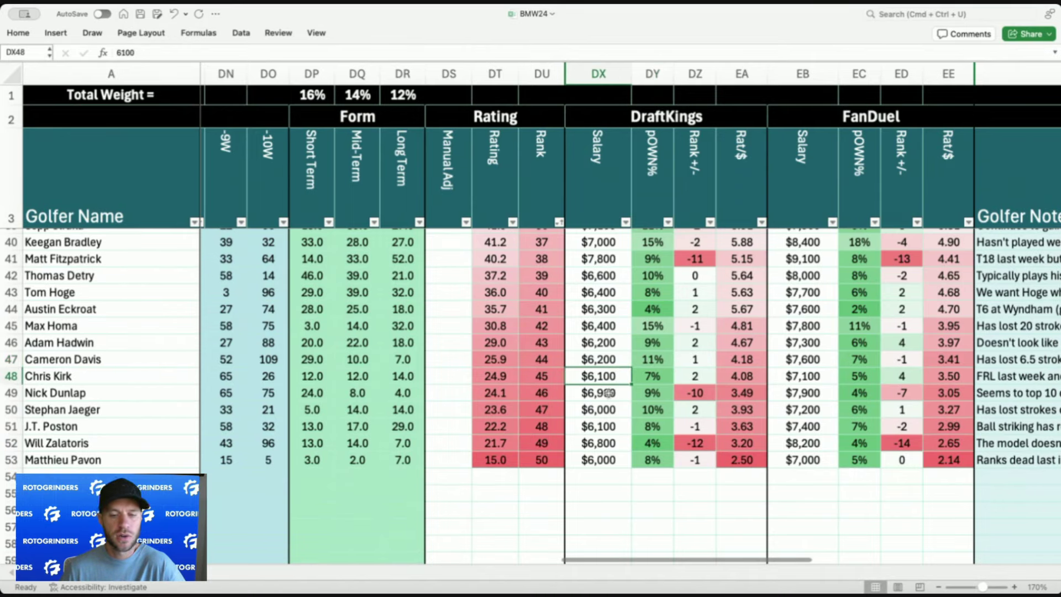
Examine the recent finishes of Chris Kirk and Nick Dunlap, along with Dunlap's DraftKings salary and projected ownership.
{"action": "scroll", "coordinate": [609, 393], "scroll_direction": "left", "scroll_amount": 6}
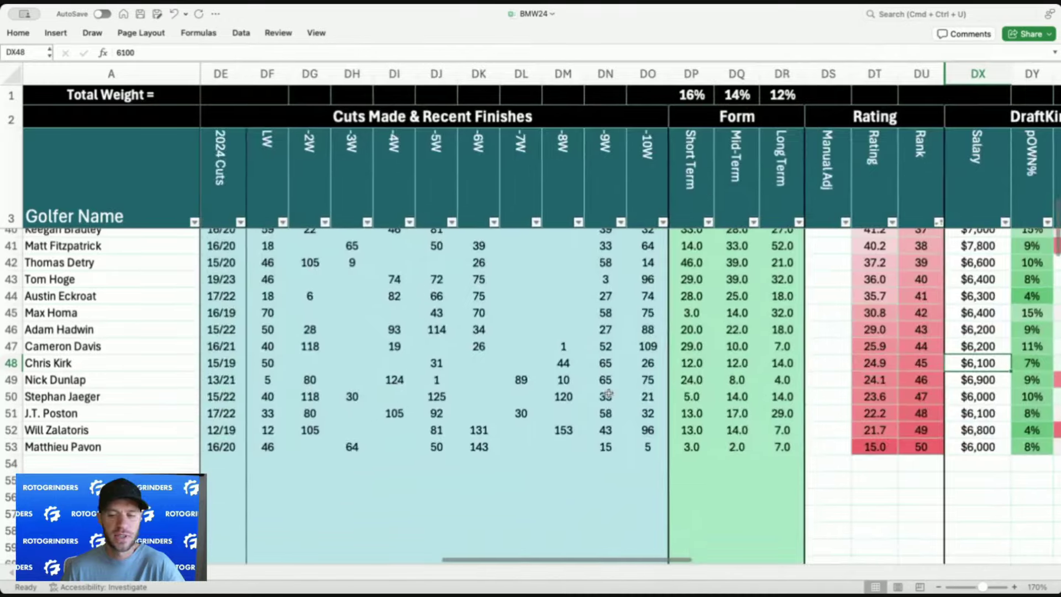
{"action": "scroll", "coordinate": [608, 393], "scroll_direction": "right", "scroll_amount": 1}
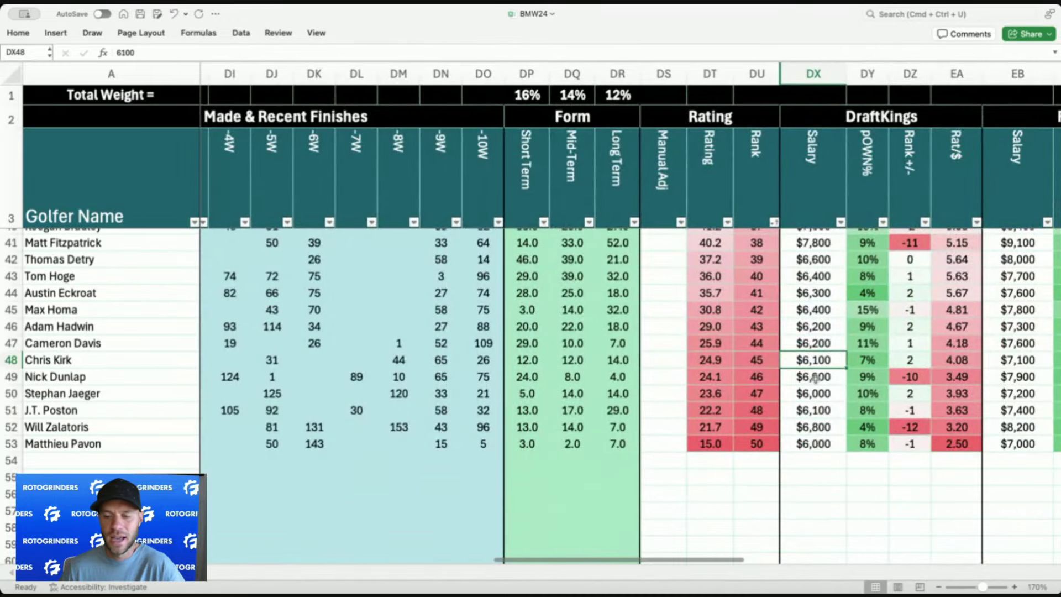
{"action": "scroll", "coordinate": [815, 377], "scroll_direction": "left", "scroll_amount": 6}
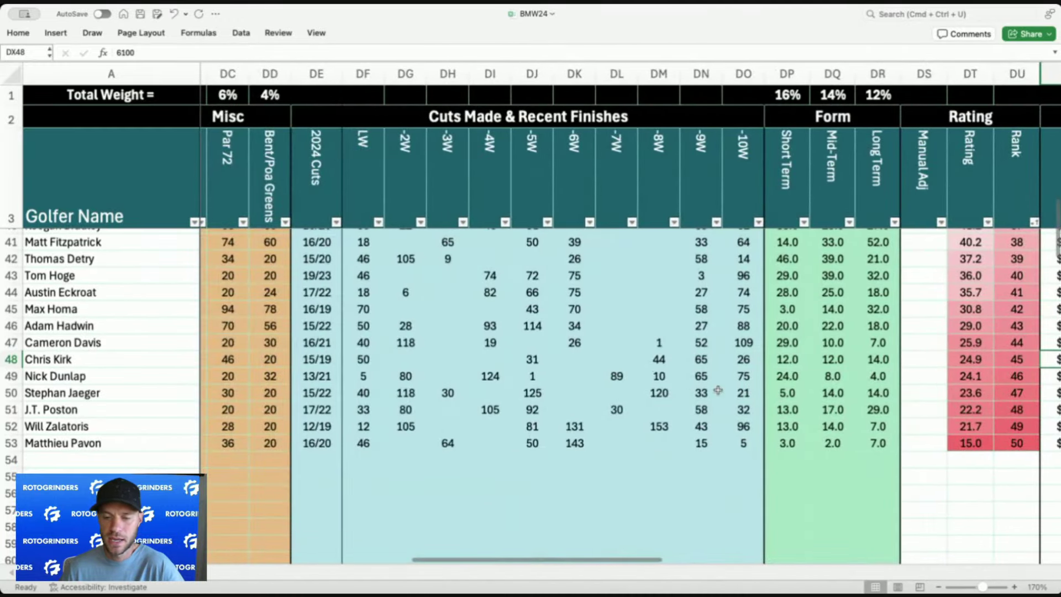
{"action": "scroll", "coordinate": [868, 367], "scroll_direction": "right", "scroll_amount": 5}
{"action": "left_click", "coordinate": [868, 379]}
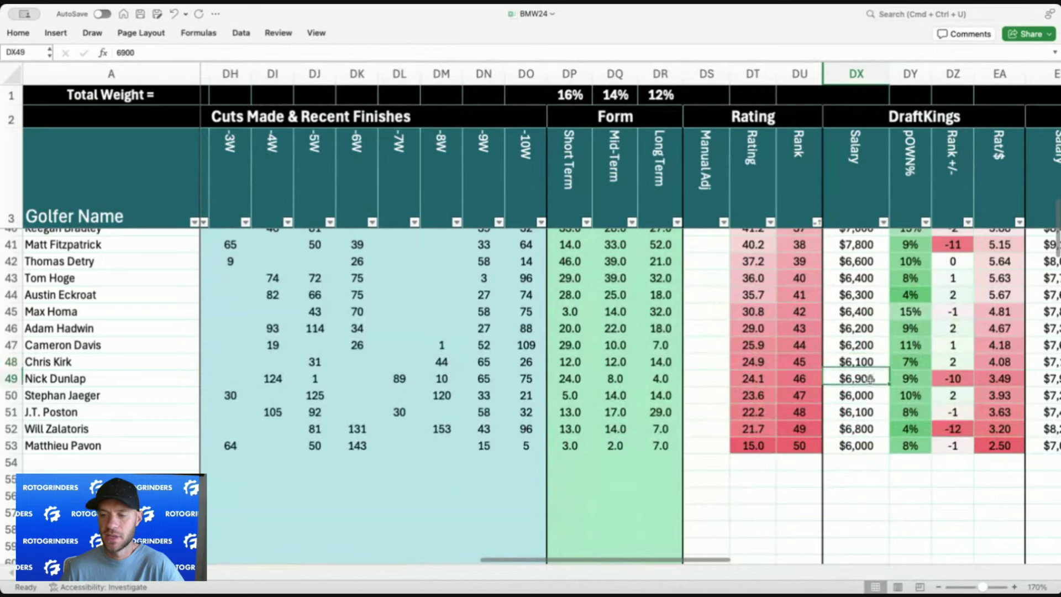
{"action": "left_click", "coordinate": [910, 379]}
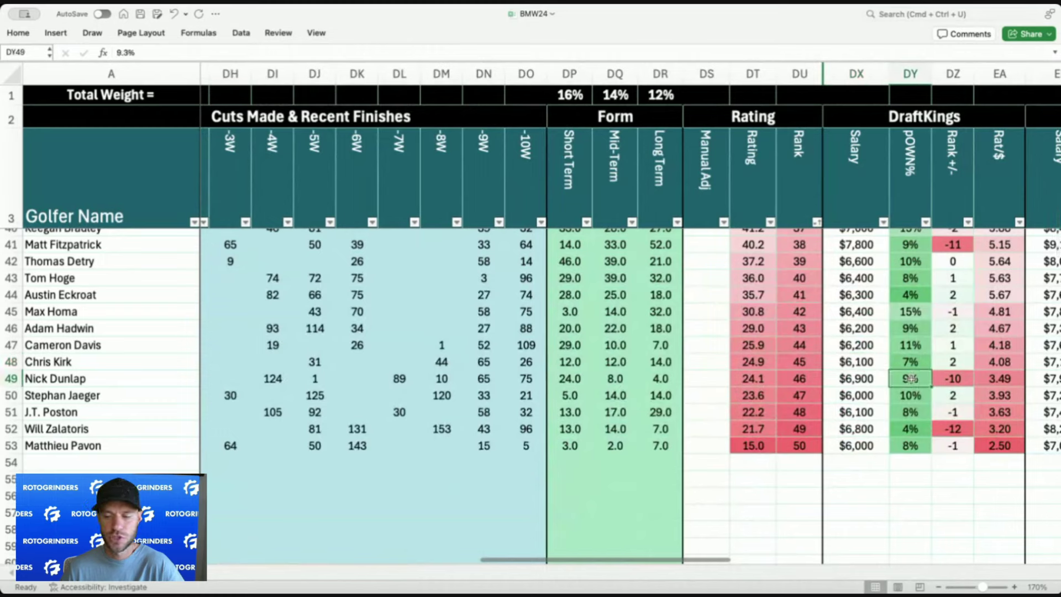
Check J.T. Poston's projected DraftKings ownership and salary, along with Matthieu Pavon's DraftKings salary.
{"action": "left_click", "coordinate": [905, 409]}
{"action": "left_click", "coordinate": [842, 411]}
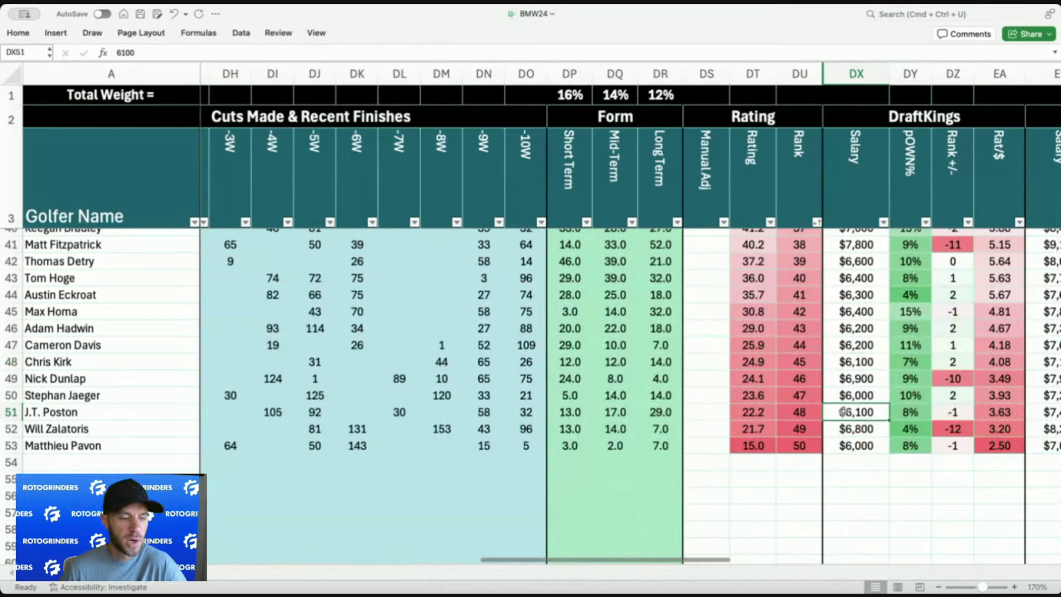
{"action": "left_click", "coordinate": [836, 444]}
Compare Will Zalatoris's DraftKings salary with his finish from last week and his earlier results.
{"action": "left_click", "coordinate": [846, 429]}
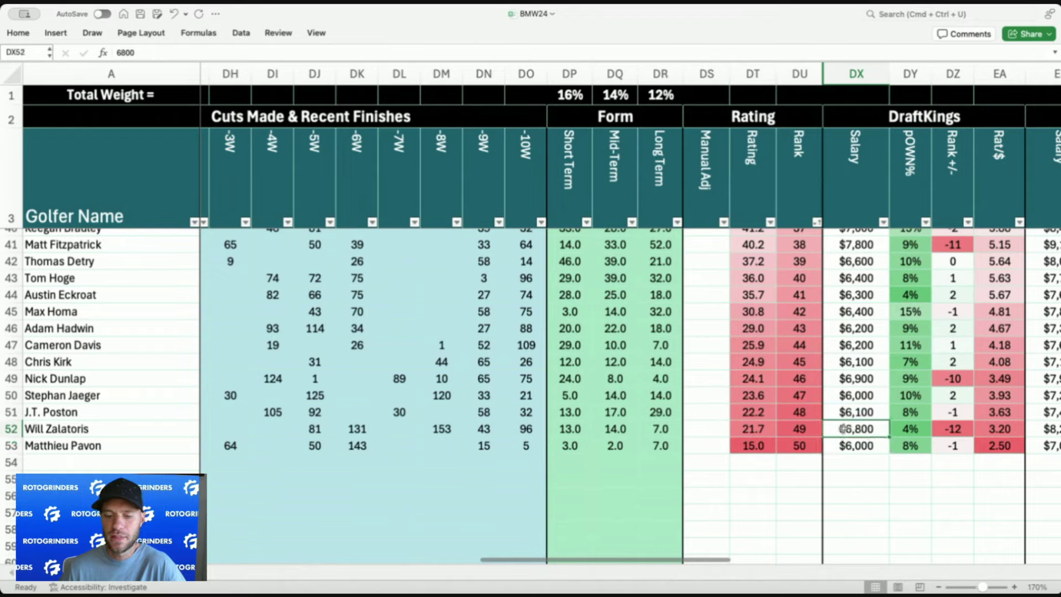
{"action": "scroll", "coordinate": [846, 429], "scroll_direction": "left", "scroll_amount": 5}
{"action": "left_click", "coordinate": [464, 427]}
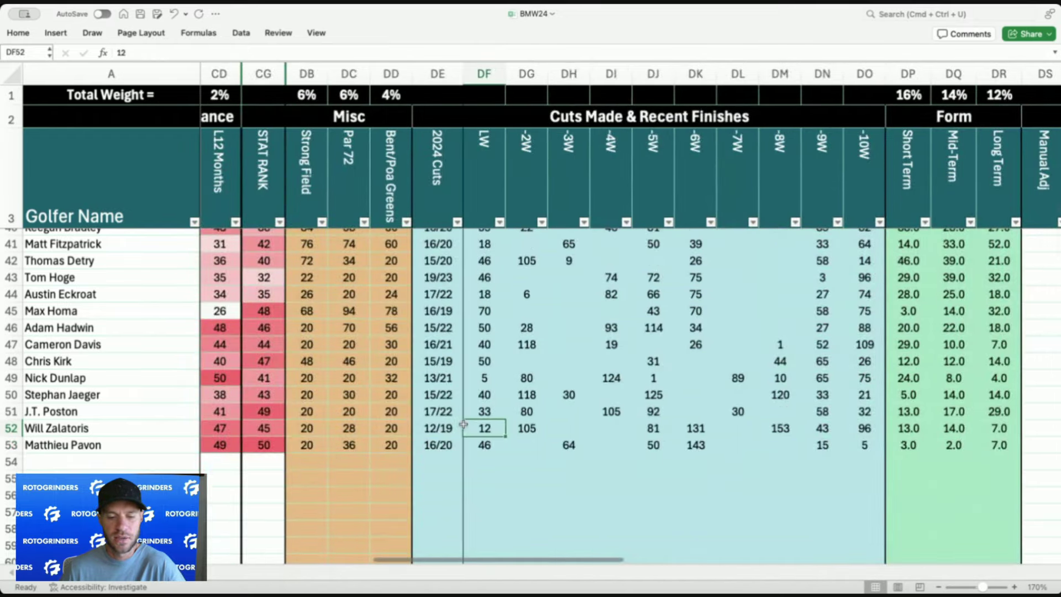
{"action": "scroll", "coordinate": [463, 424], "scroll_direction": "right", "scroll_amount": 10}
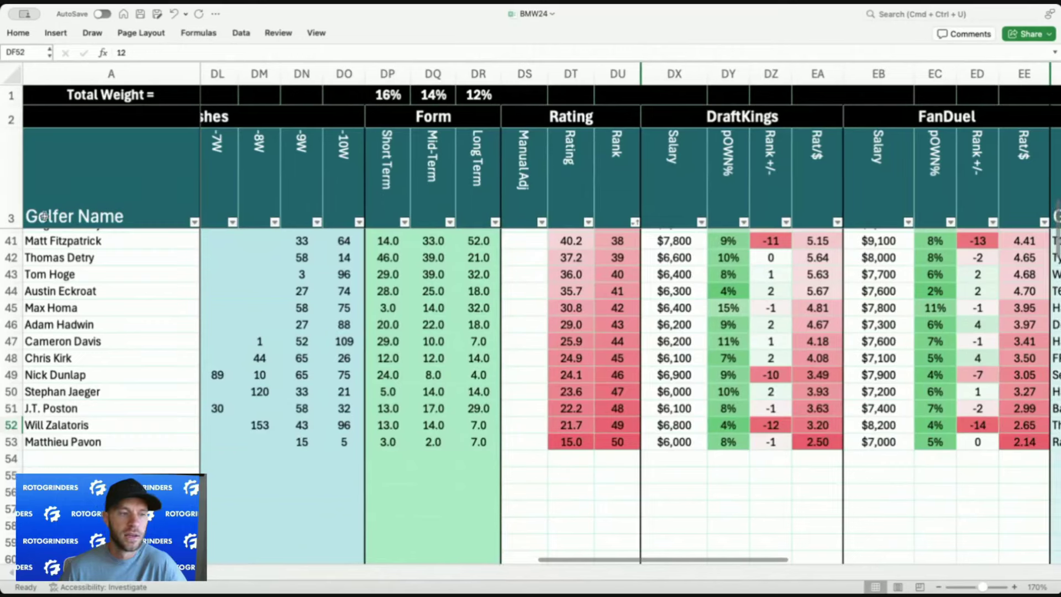
Recheck Will Zalatoris's DraftKings salary among the lowest-rated golfers, and return to the top-rated golfers in the list.
{"action": "left_click", "coordinate": [311, 471]}
{"action": "scroll", "coordinate": [311, 471], "scroll_direction": "up", "scroll_amount": 2}
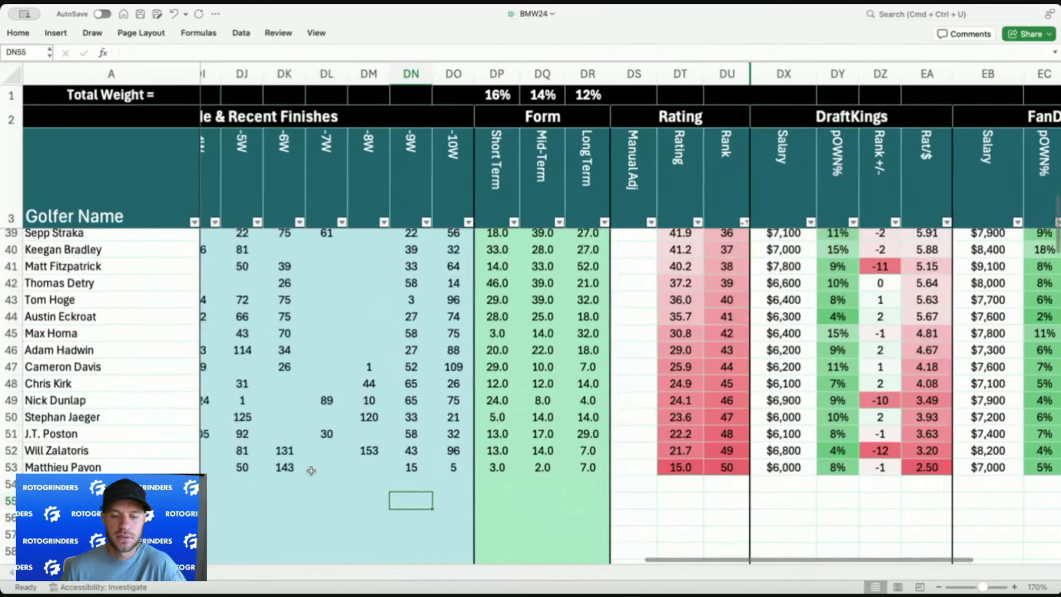
{"action": "scroll", "coordinate": [311, 471], "scroll_direction": "right", "scroll_amount": 3}
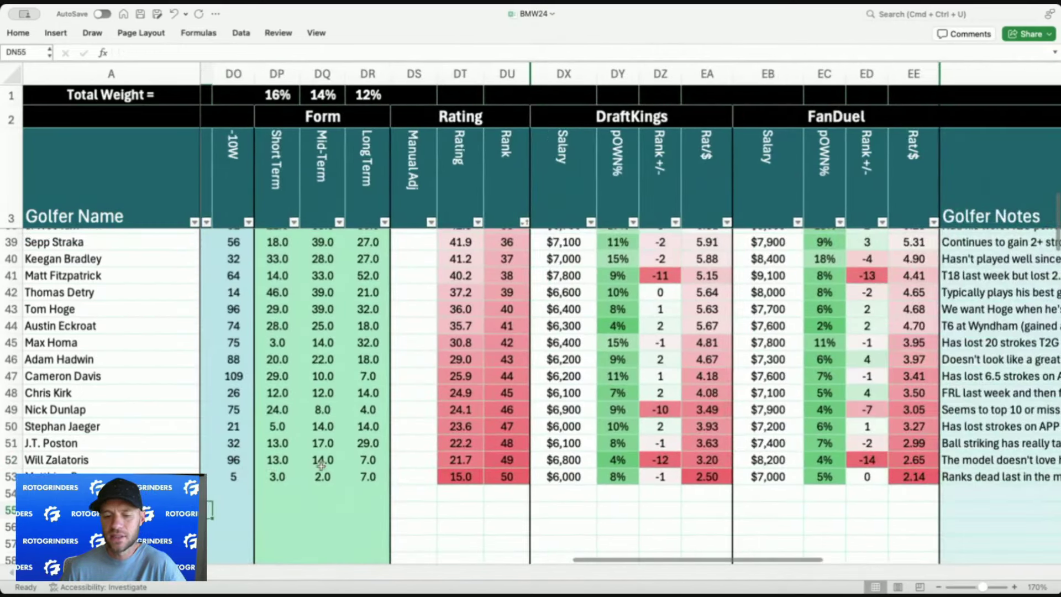
{"action": "left_click", "coordinate": [569, 456]}
{"action": "scroll", "coordinate": [571, 455], "scroll_direction": "up", "scroll_amount": 15}
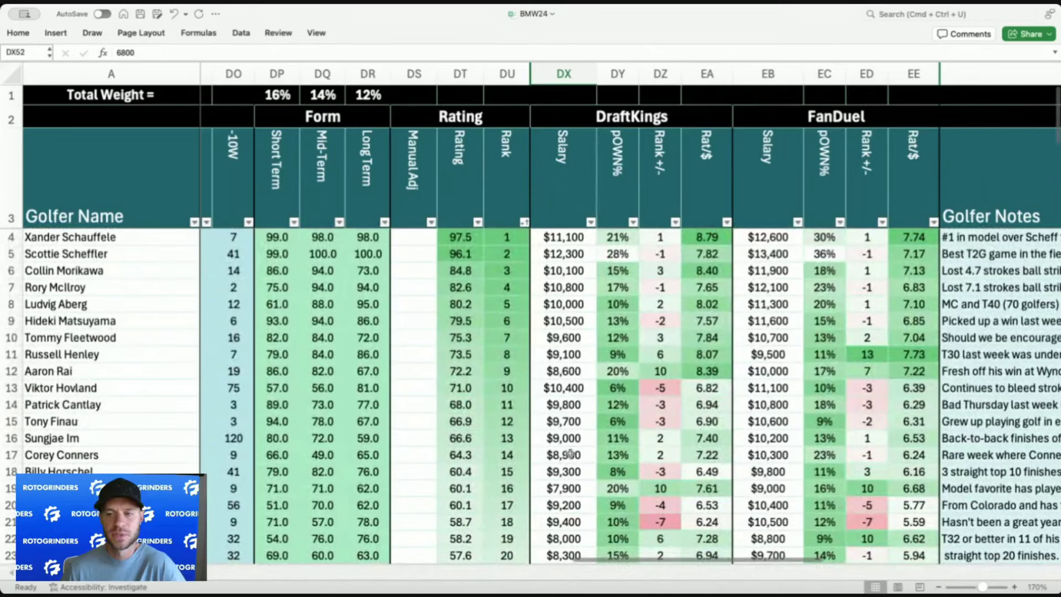